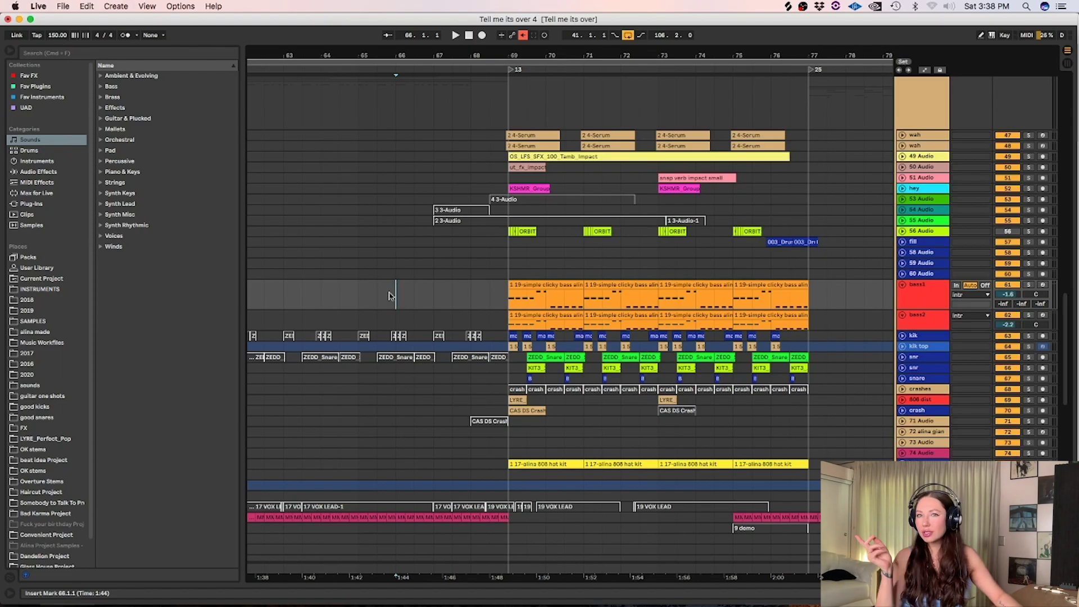
Play the drop with all tracks, and solo the bass1 and bass2 tracks together
key("space")
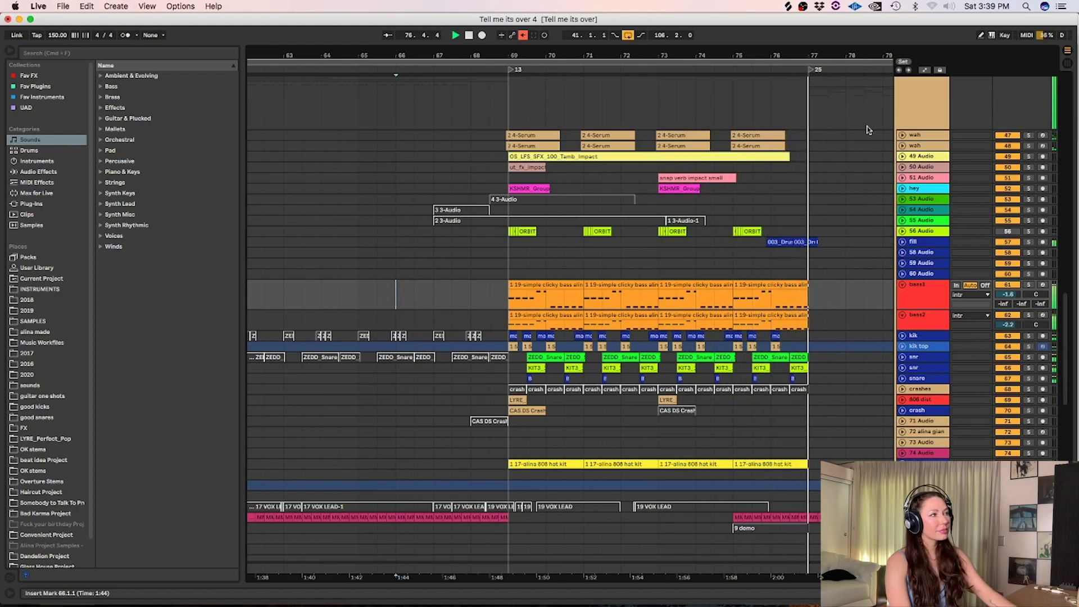
left_click(929, 301)
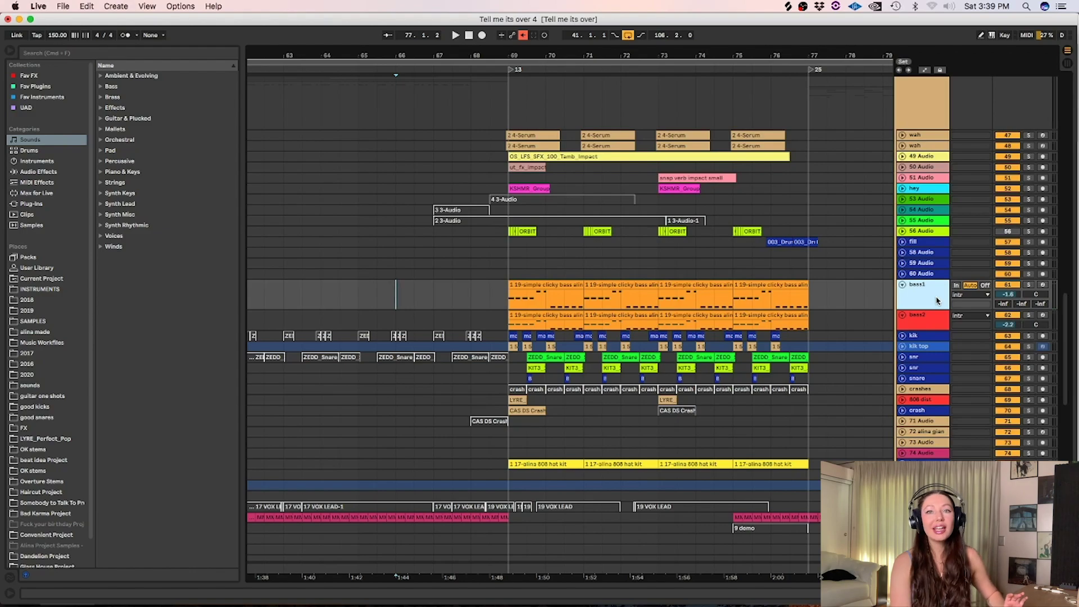
left_click(932, 321)
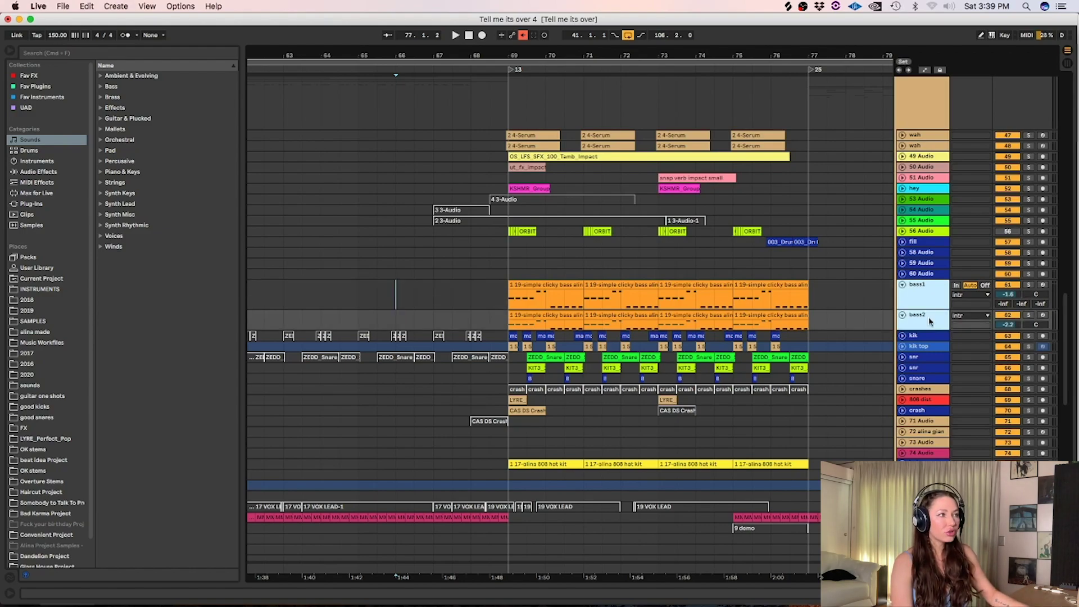
left_click(1028, 316)
Play the two soloed bass tracks from bar 69 and stop after a few bars
left_click(502, 313)
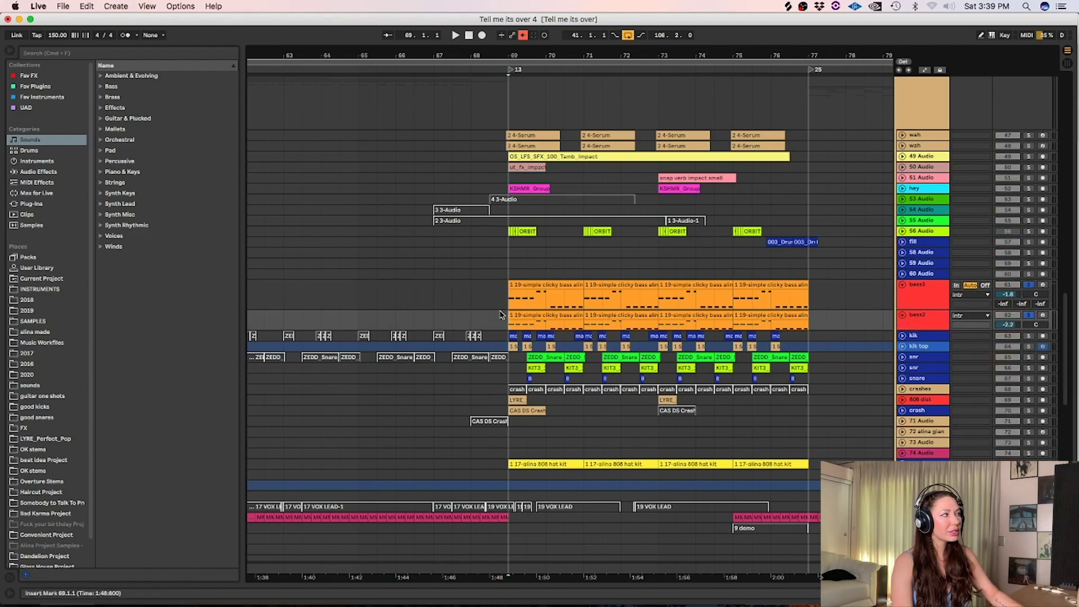
key("plus")
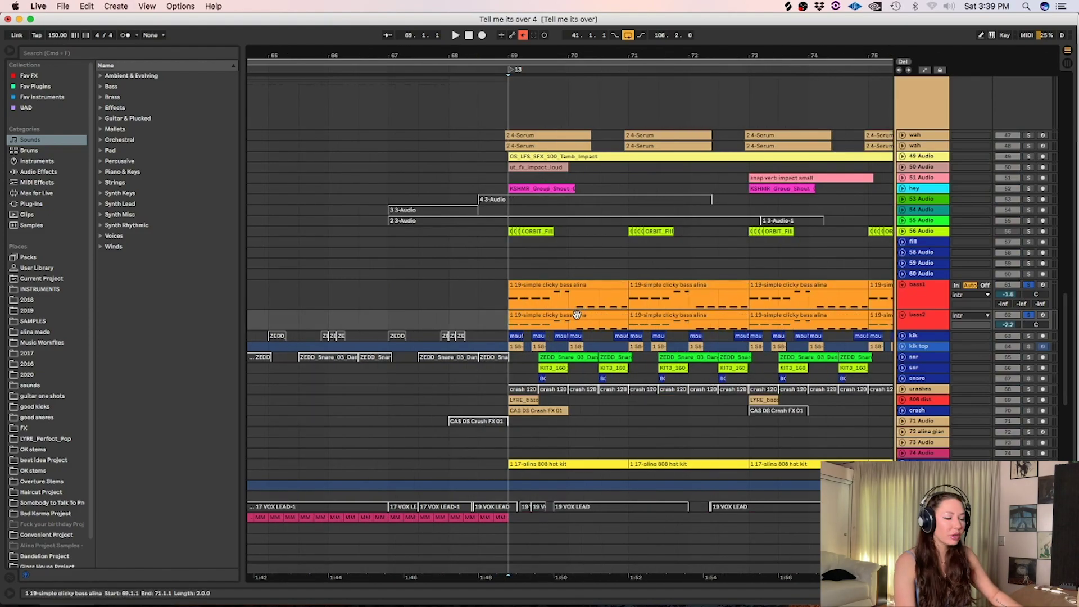
key("minus")
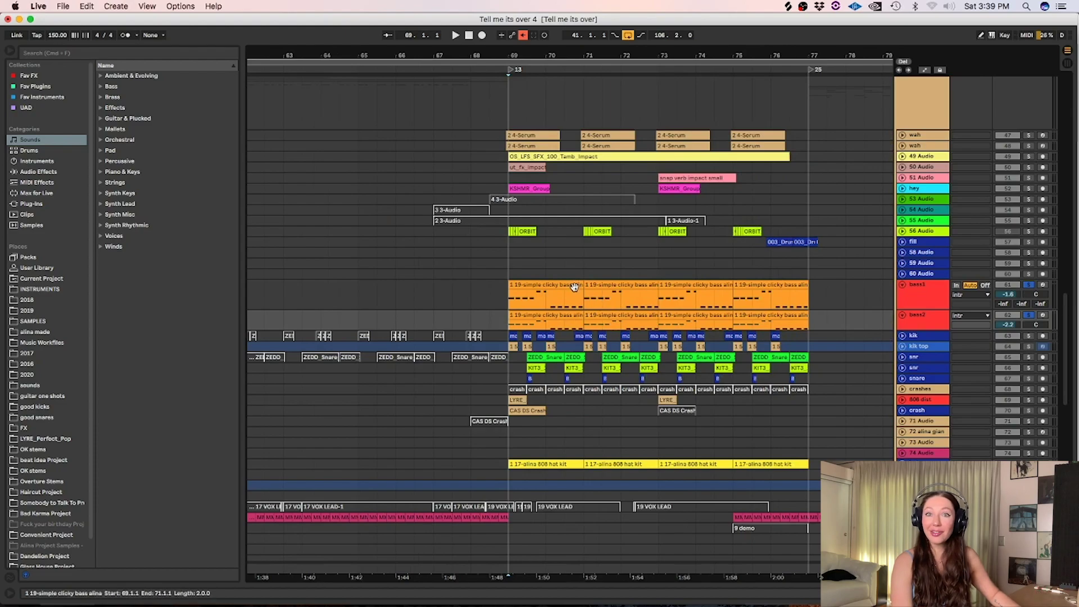
left_click(524, 306)
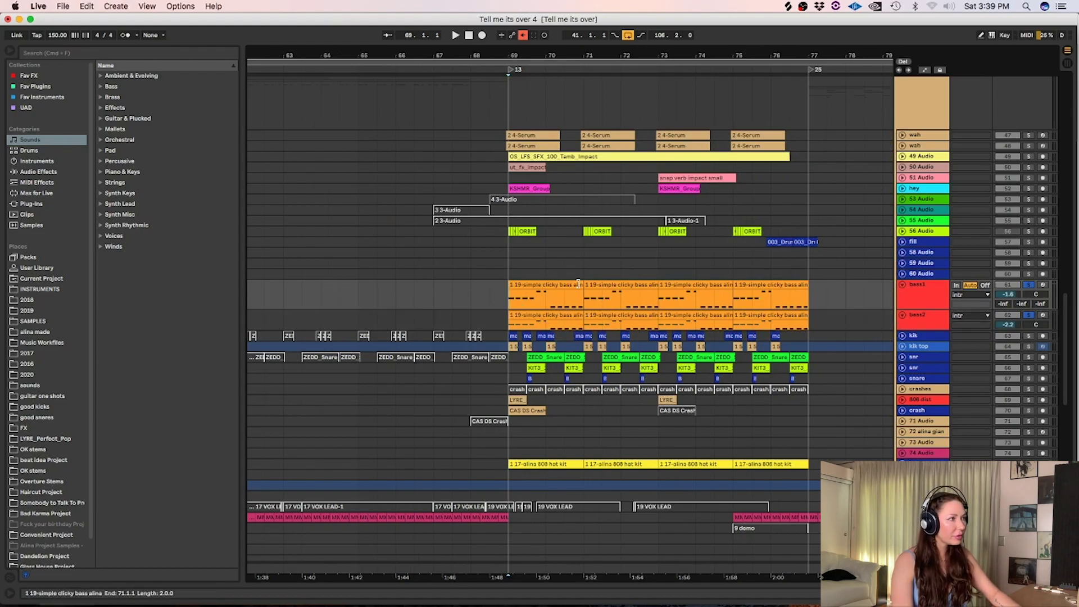
key("space")
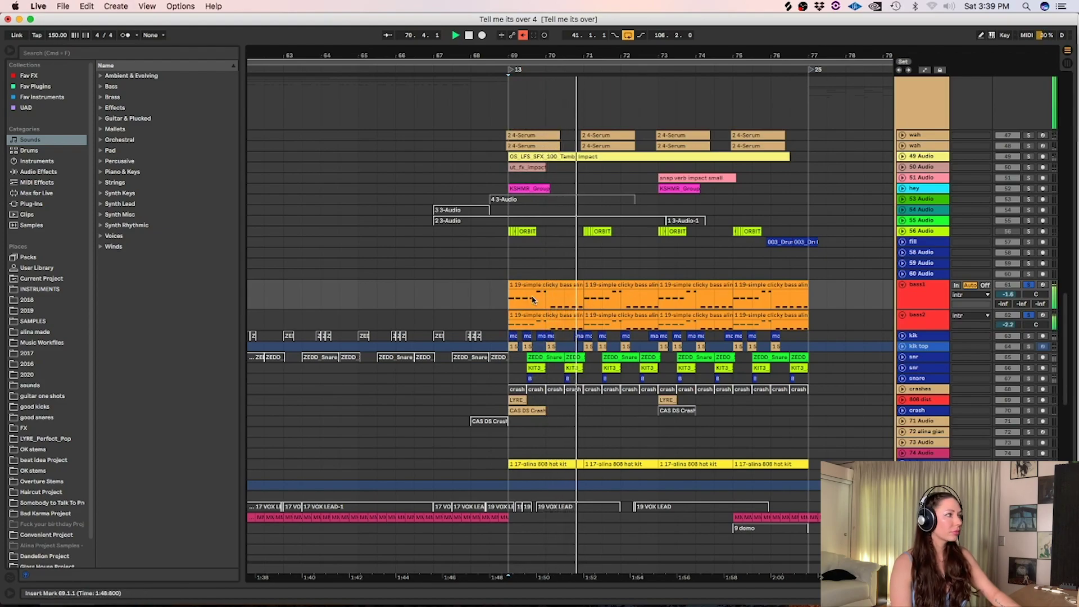
key("plus")
key("plus")
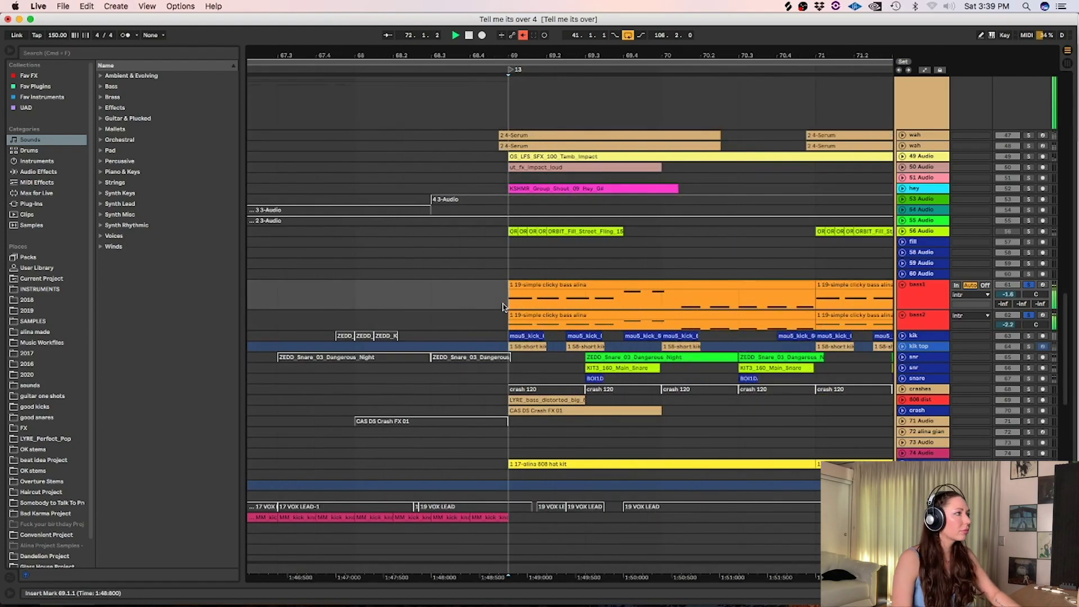
right_click(503, 306)
left_click(587, 399)
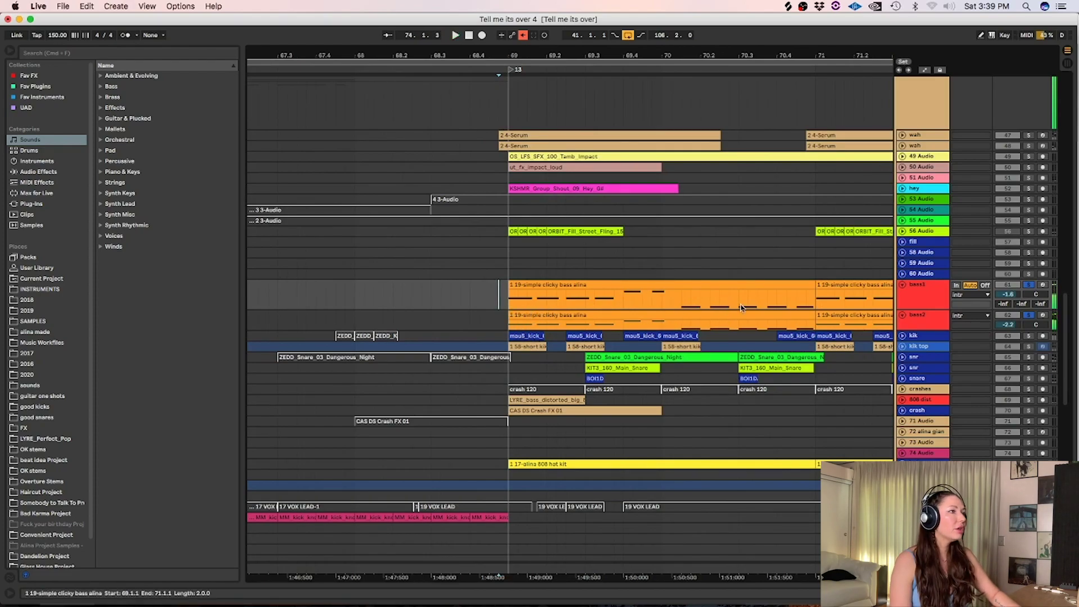
Select both bass tracks and play them from bar 69 with the metronome on
left_click(922, 304)
left_click(922, 316, "shift")
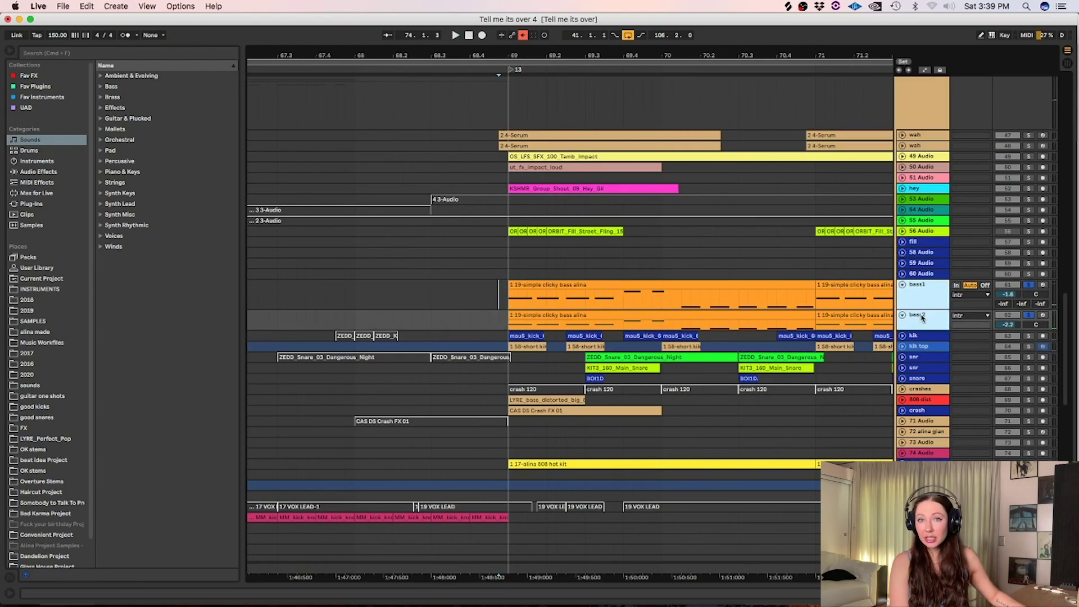
left_click(515, 295)
left_click(125, 35)
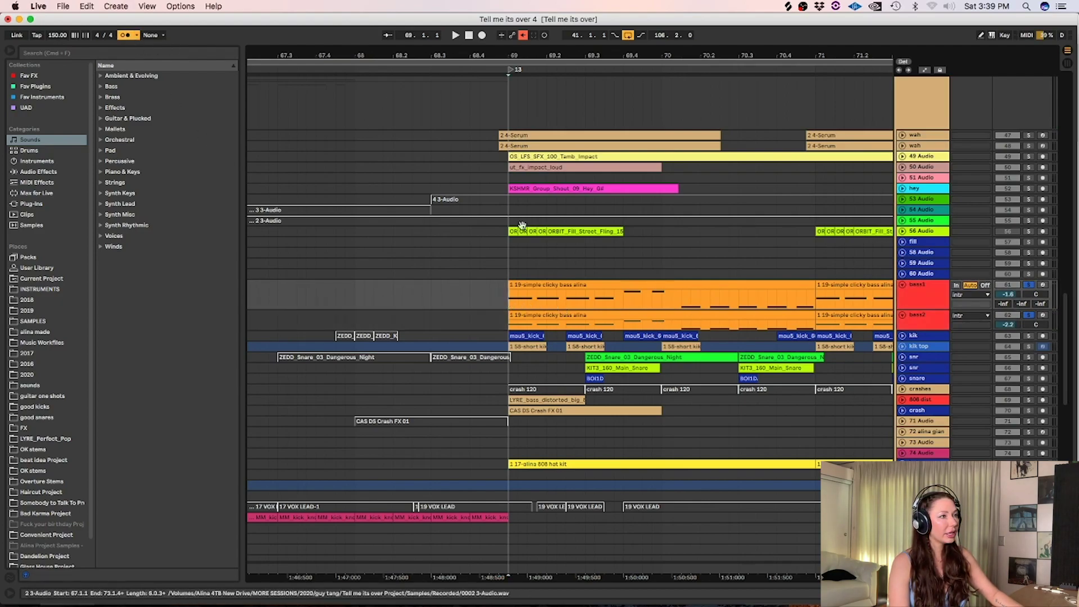
key("space")
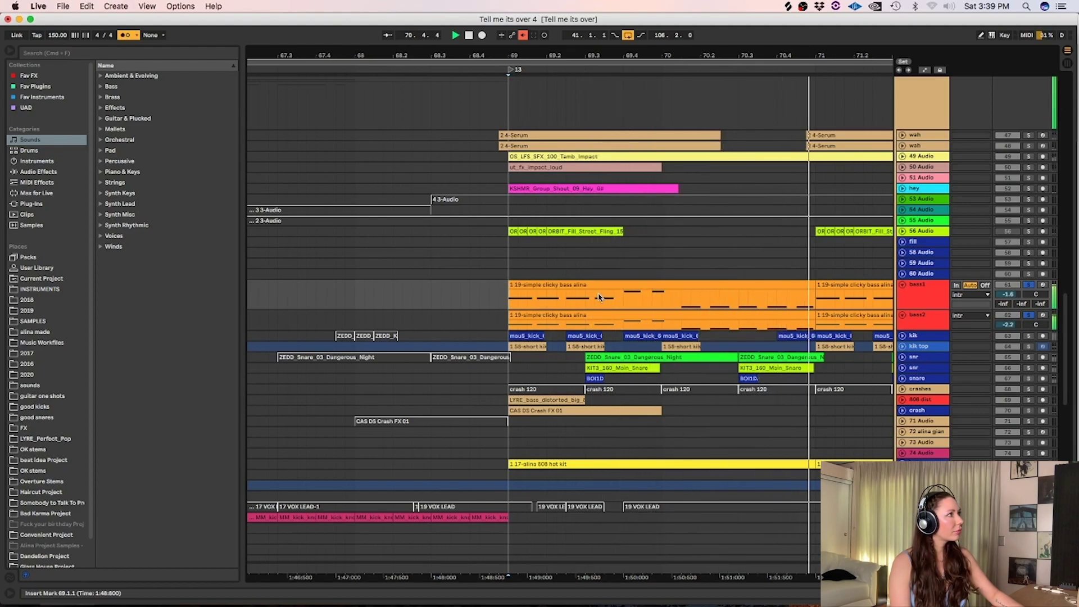
key("space")
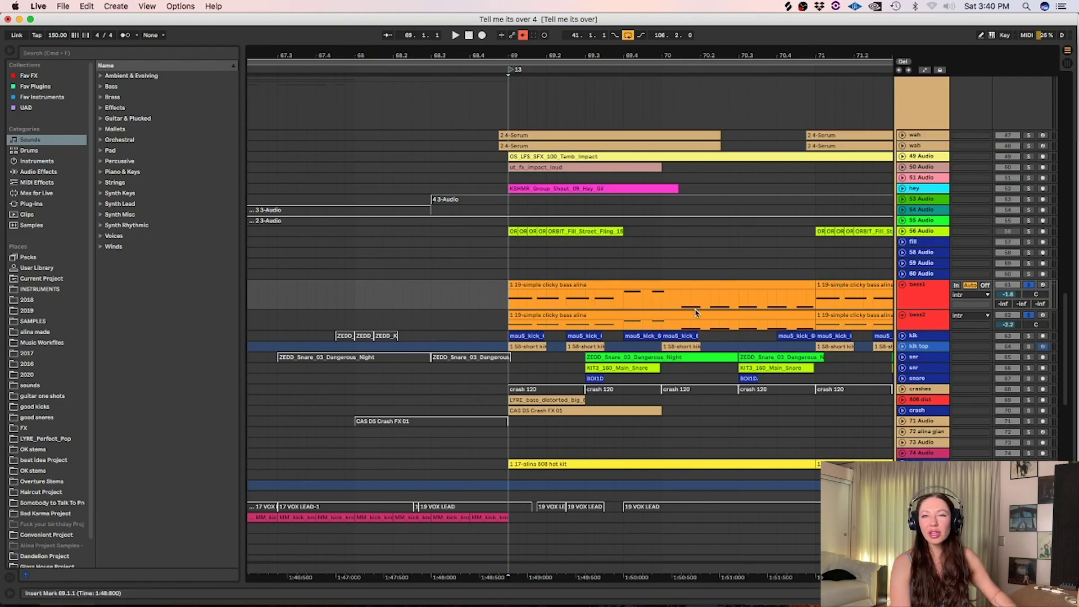
Unsolo both basses, open bass1's Trilian instrument, and play only bass1 from just after bar 70
left_click(672, 307)
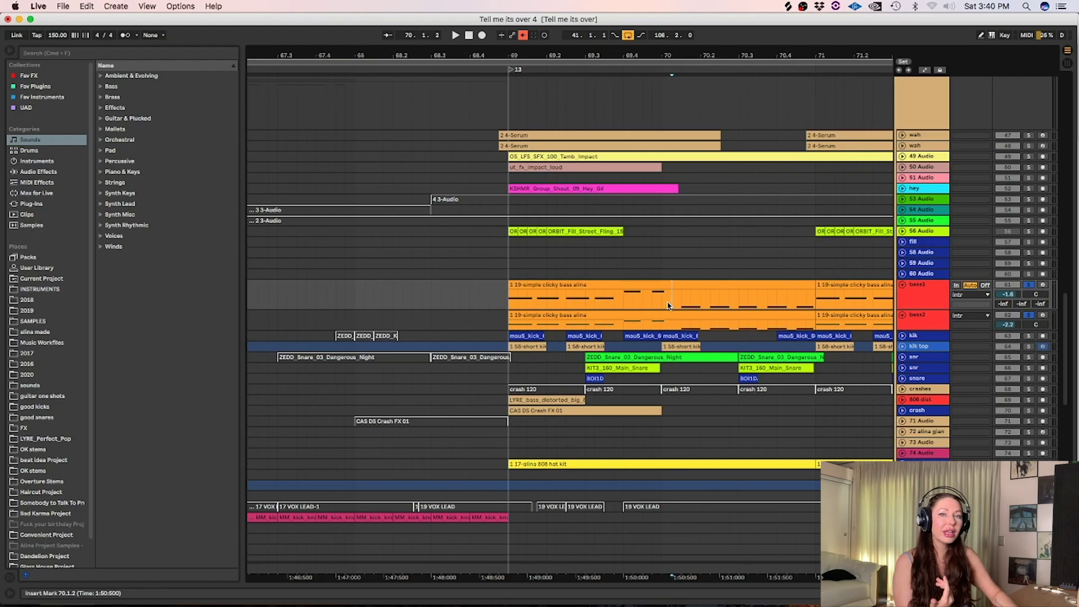
left_click(1029, 285)
left_click(1028, 316)
double_click(923, 304)
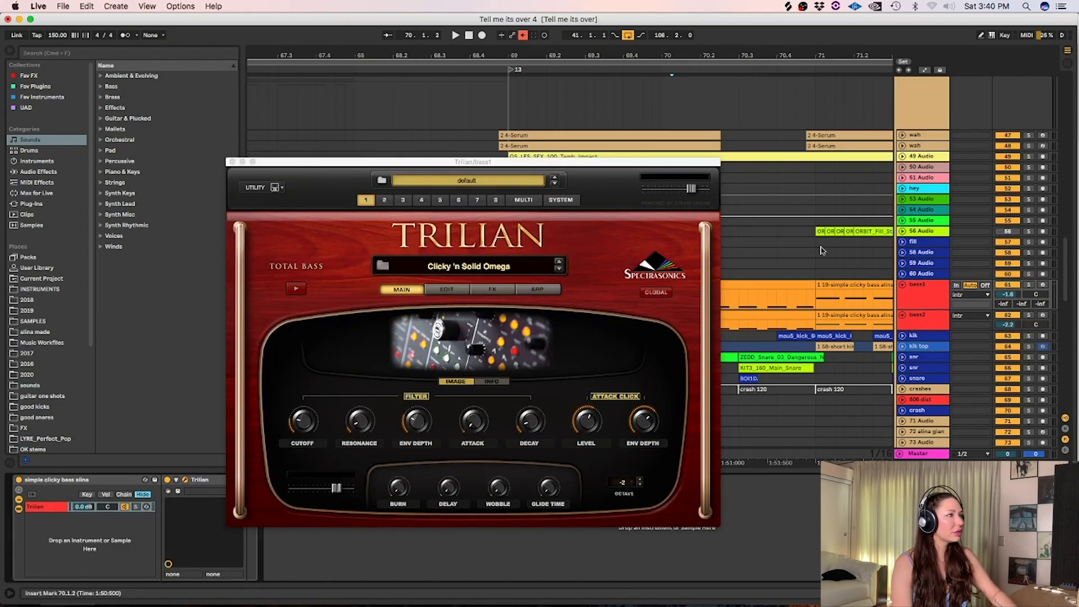
left_click(1028, 285)
key("space")
scroll(1039, 189, "down", 5)
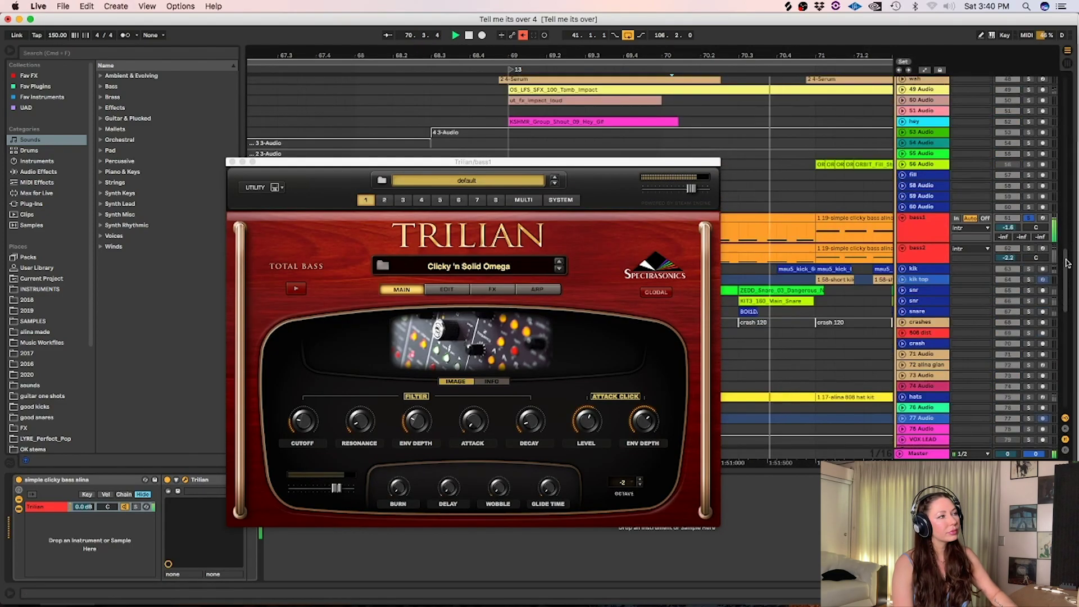
Solo bass2 to hear it alone, and view its Serum instrument before closing the plug-in window
left_click(1029, 215)
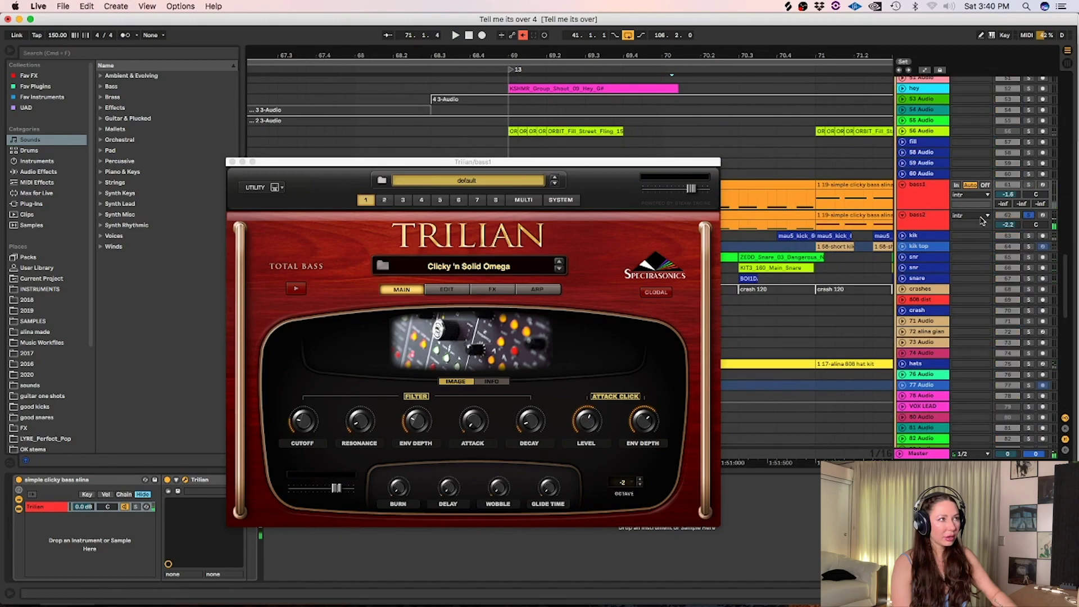
left_click(933, 227)
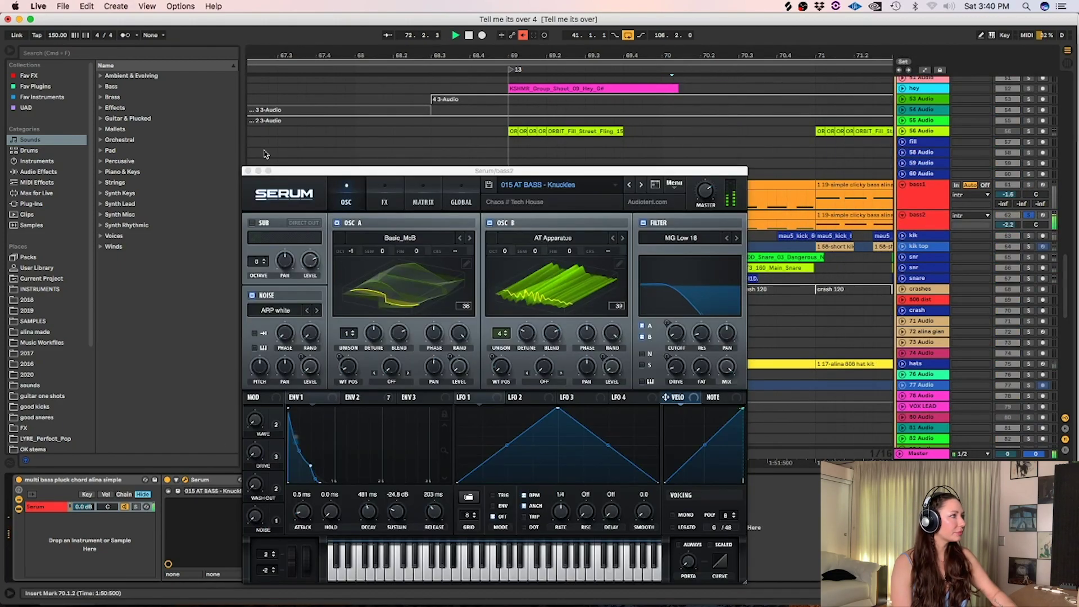
left_click(247, 171)
Play the bass1 and bass2 layers together from bar 69, and compare them with bass2 soloed
left_click(1029, 185, "super")
left_click(511, 198)
key("space")
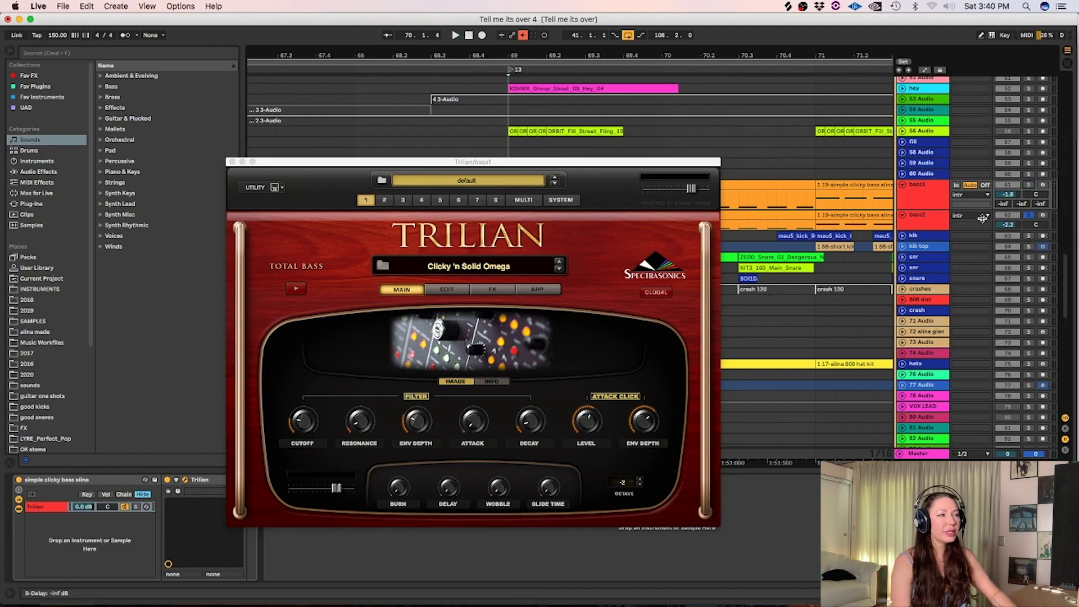
key("space")
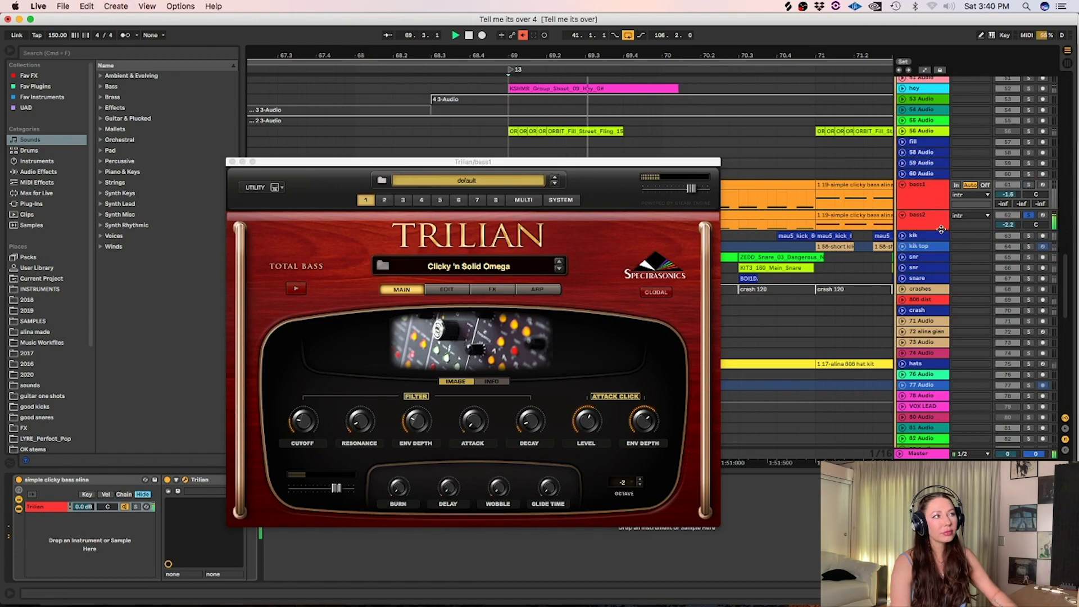
left_click(944, 228)
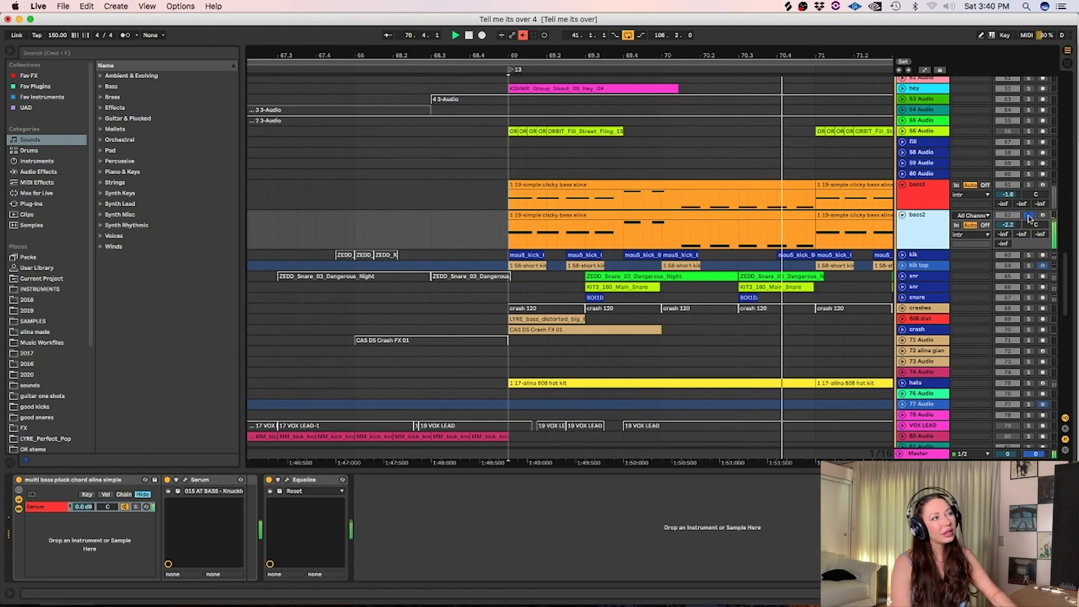
Clear the solo and play the full mix from 68.4.4, just before the drop
left_click(560, 174)
left_click(502, 202)
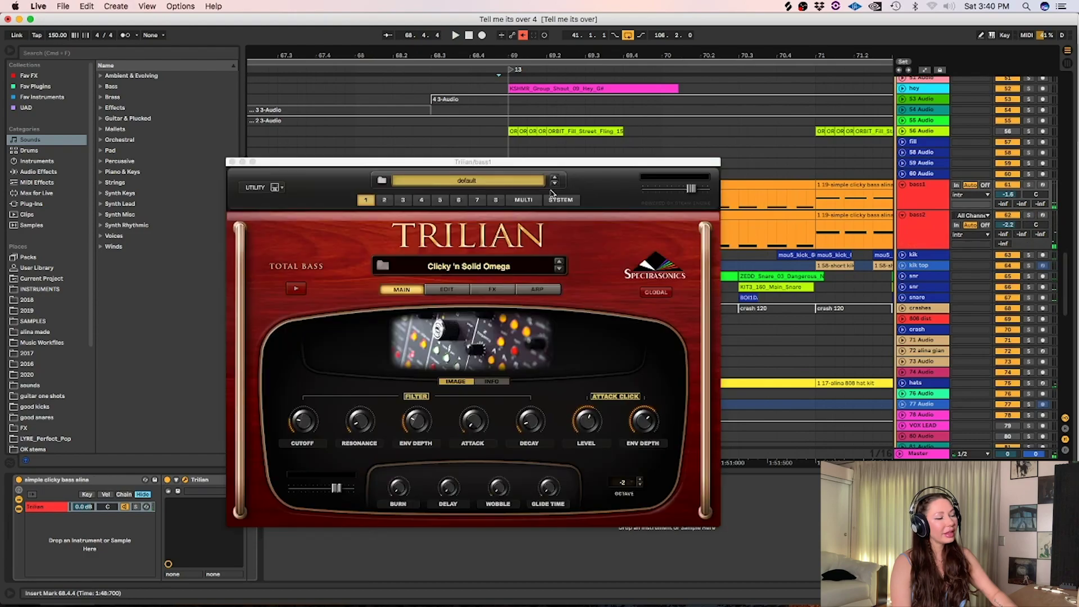
key("minus")
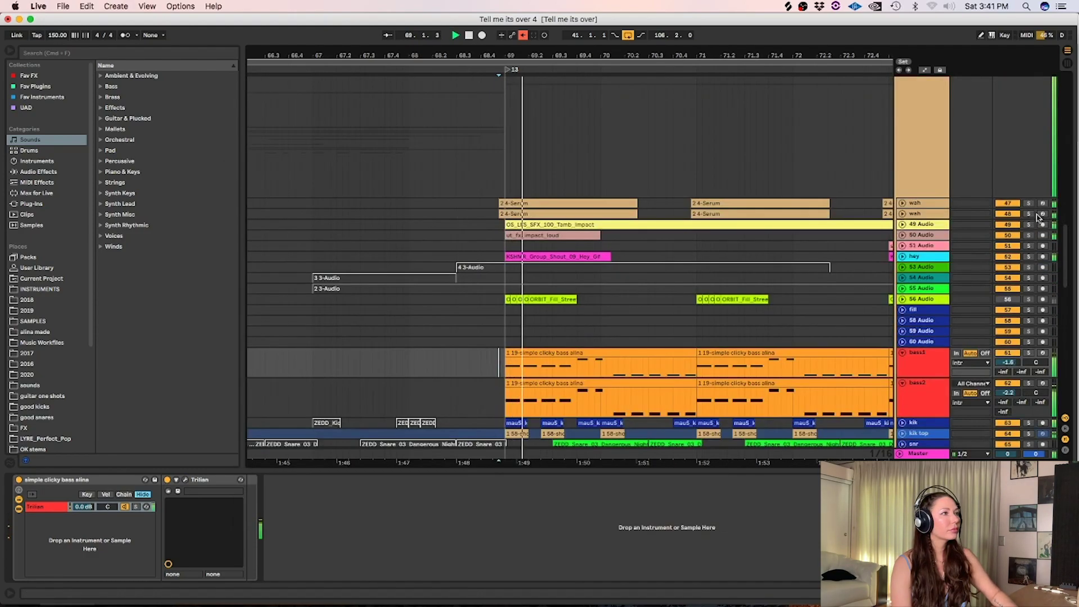
key("space")
Solo and play the two wah tracks, expand both in the arrangement, and unsolo them
left_click(1028, 204)
key("space")
left_click(1029, 215, "super")
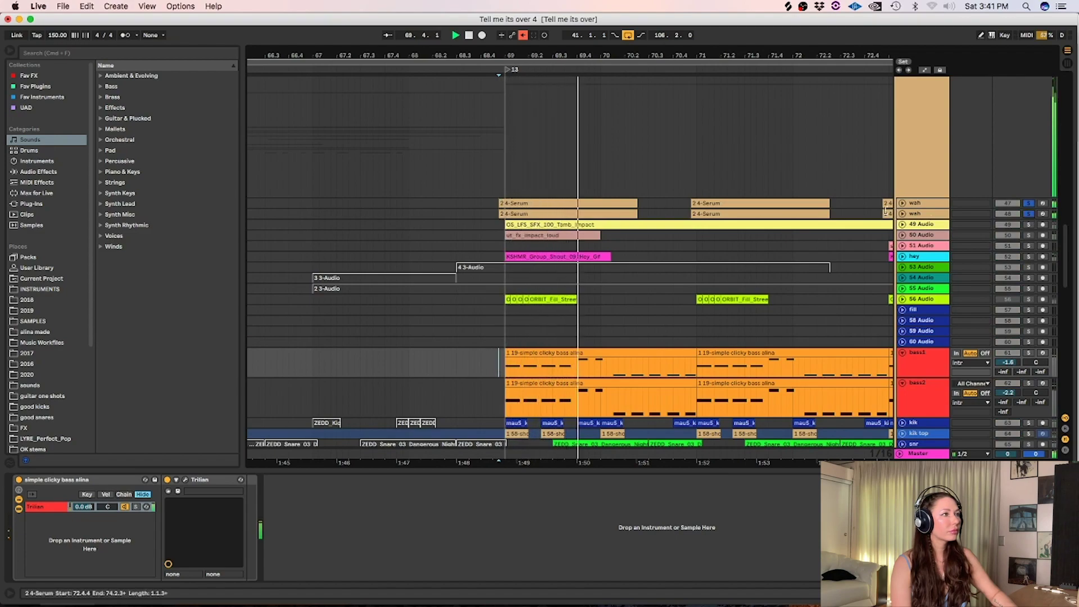
left_click(903, 214)
left_click(903, 203)
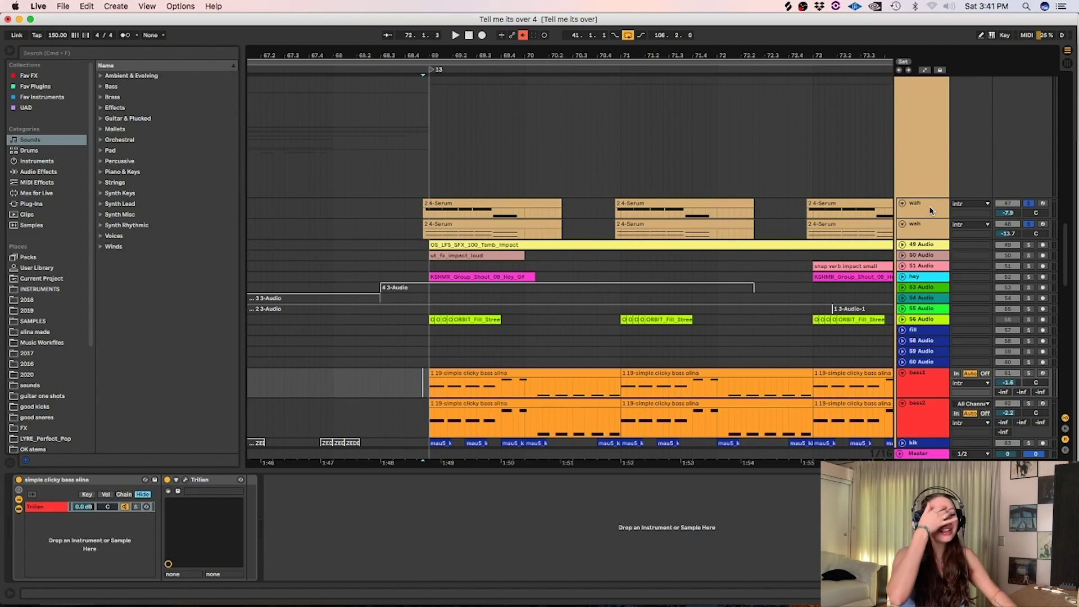
left_click(1029, 203)
left_click(1028, 224)
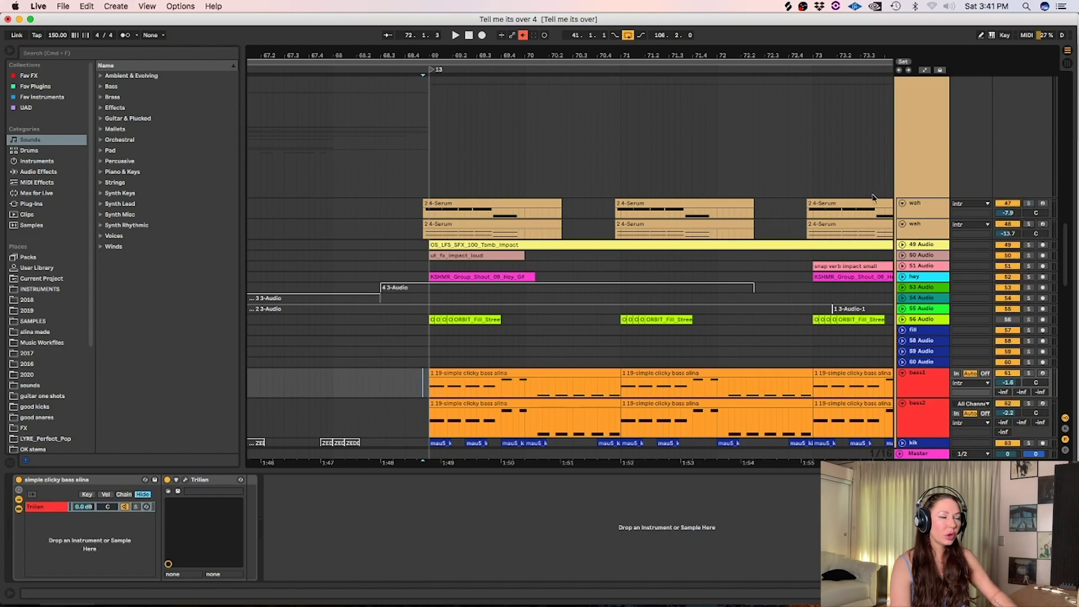
Solo both wah tracks again and play them twice from just before bar 69
left_click(416, 226)
left_click(1028, 223)
left_click(1030, 203)
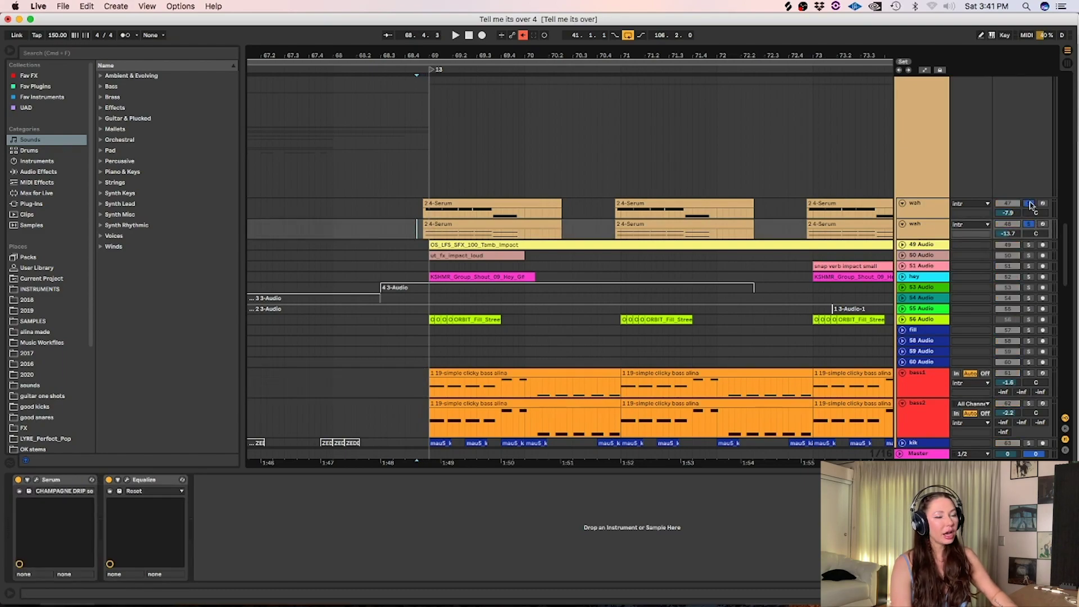
key("space")
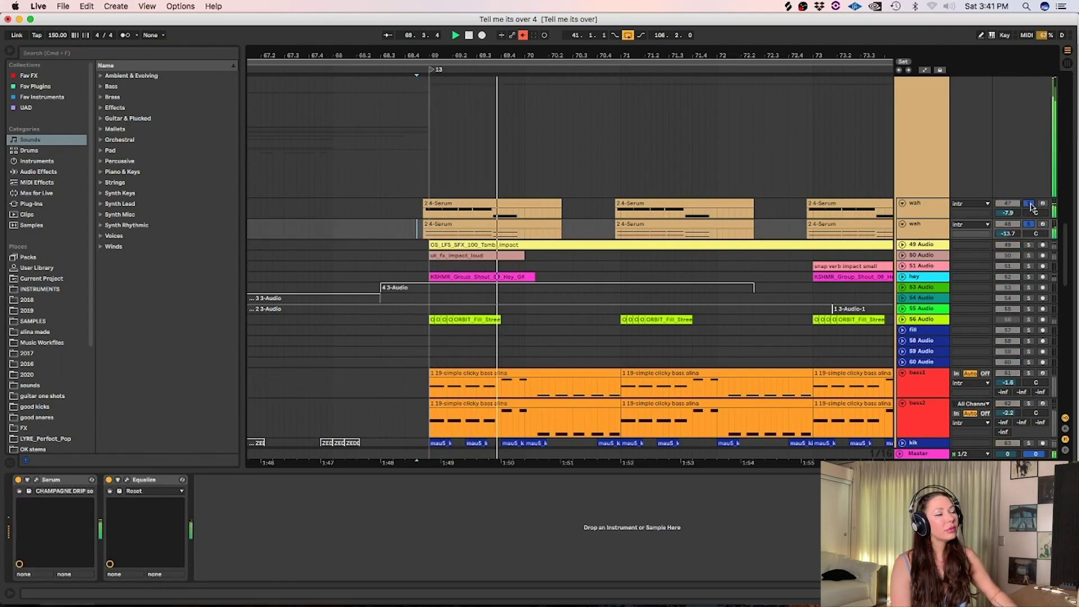
key("space")
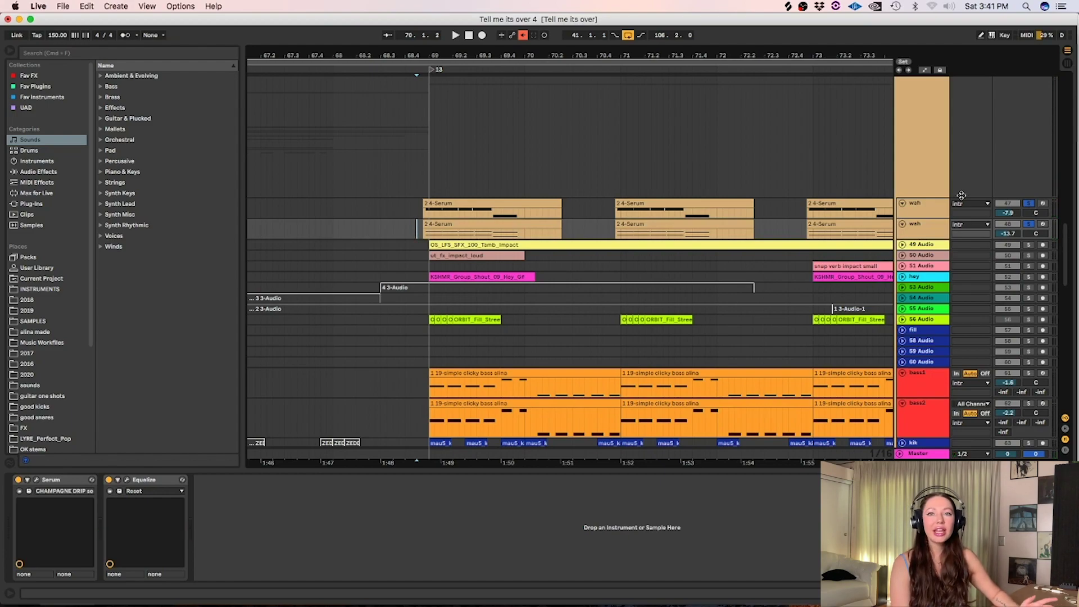
left_click(468, 202)
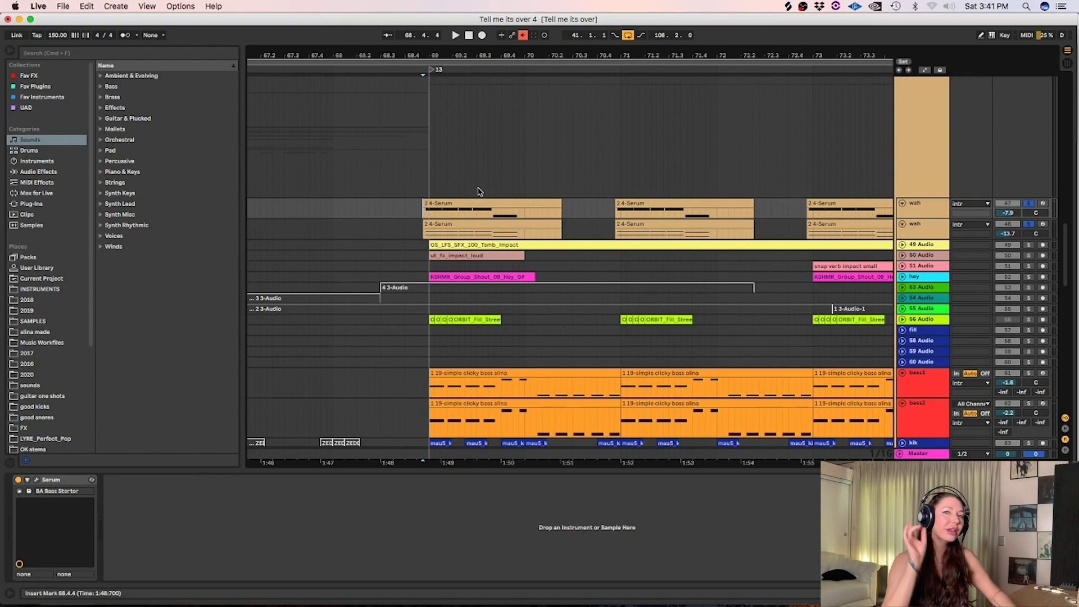
key("space")
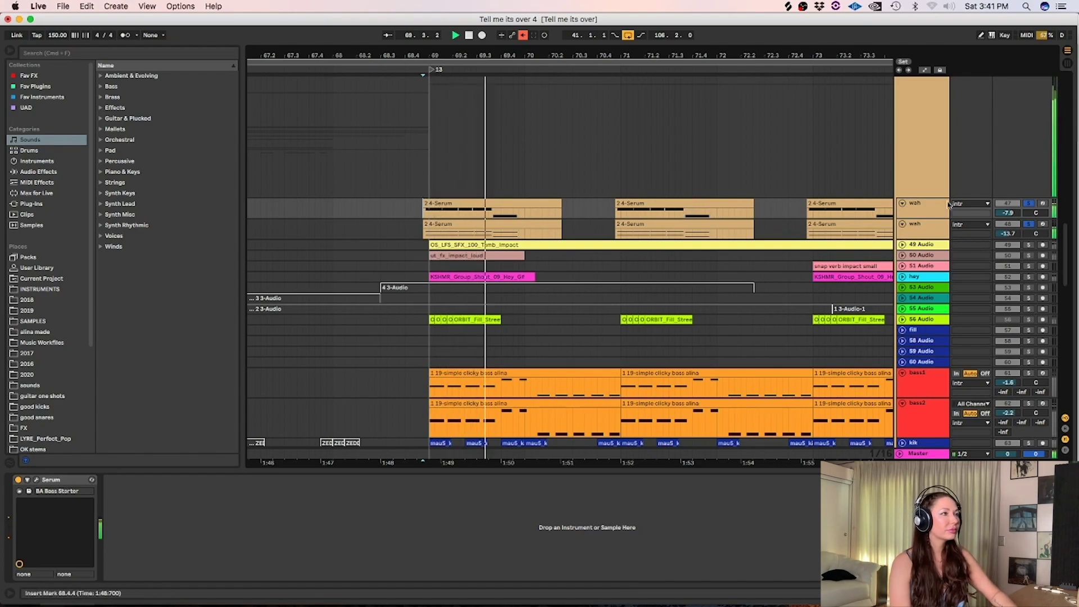
key("space")
View the Serum instrument on the second wah track, close it, and select the first wah track
key("Down")
left_click(40, 481)
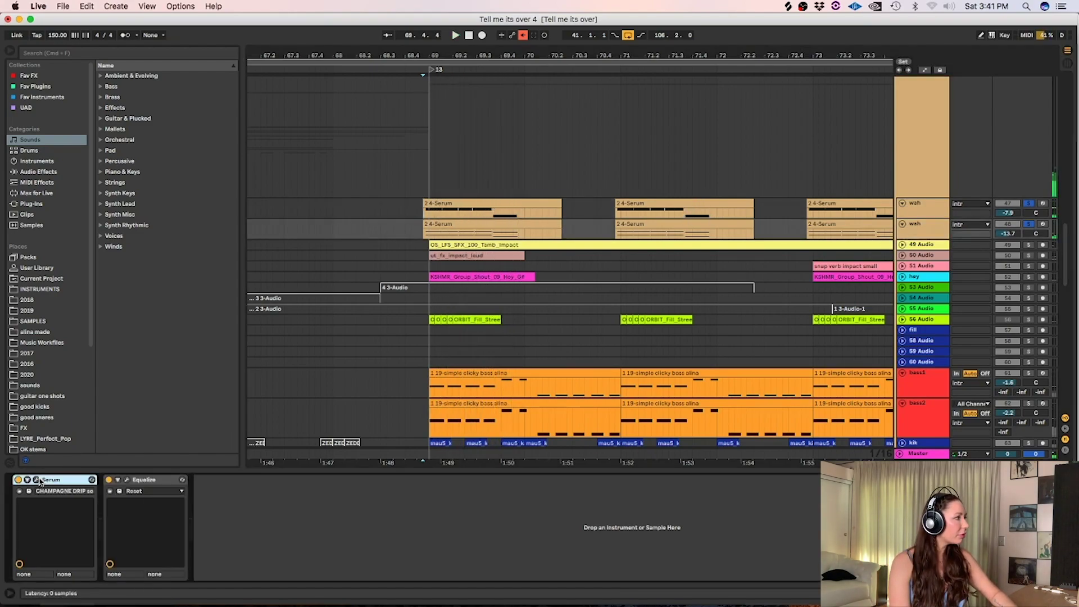
left_click(38, 480)
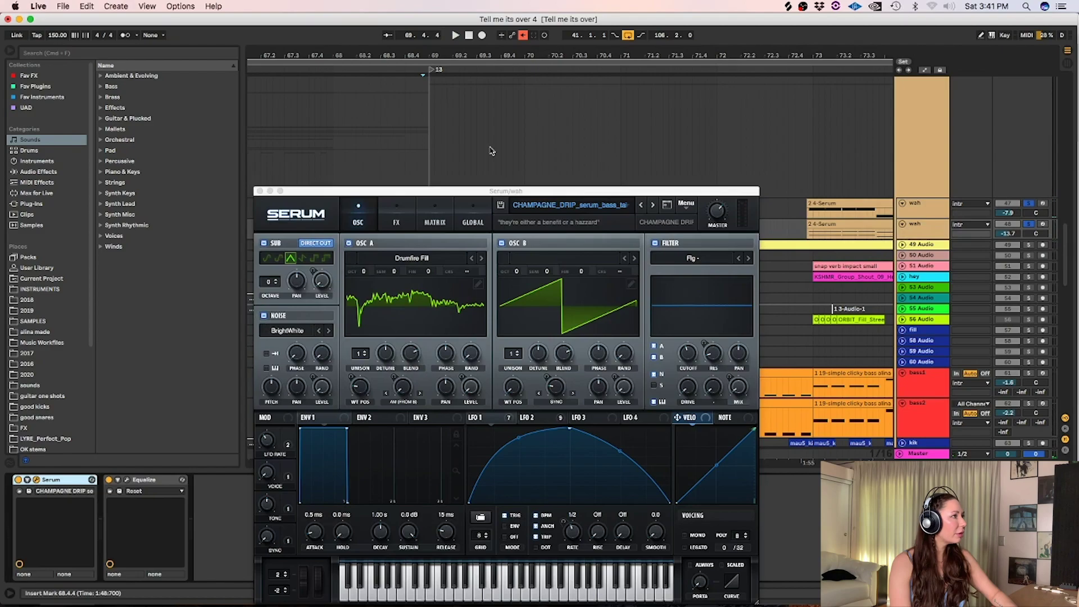
left_click(260, 191)
left_click(968, 210)
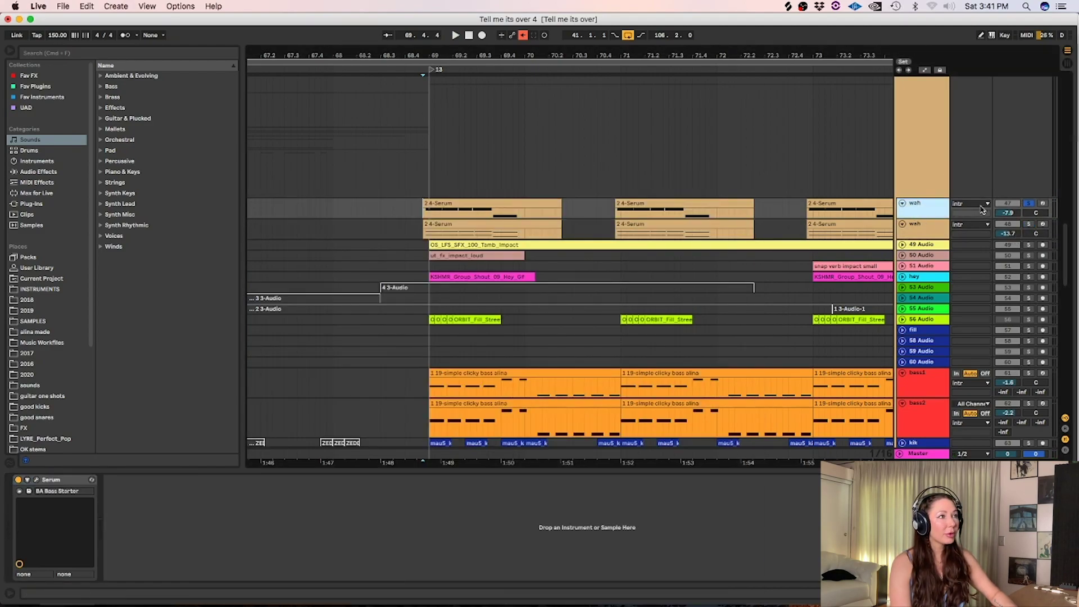
View the Serum instrument on the first wah track, close it, and place the insert marker at 69.1.2
left_click(36, 480)
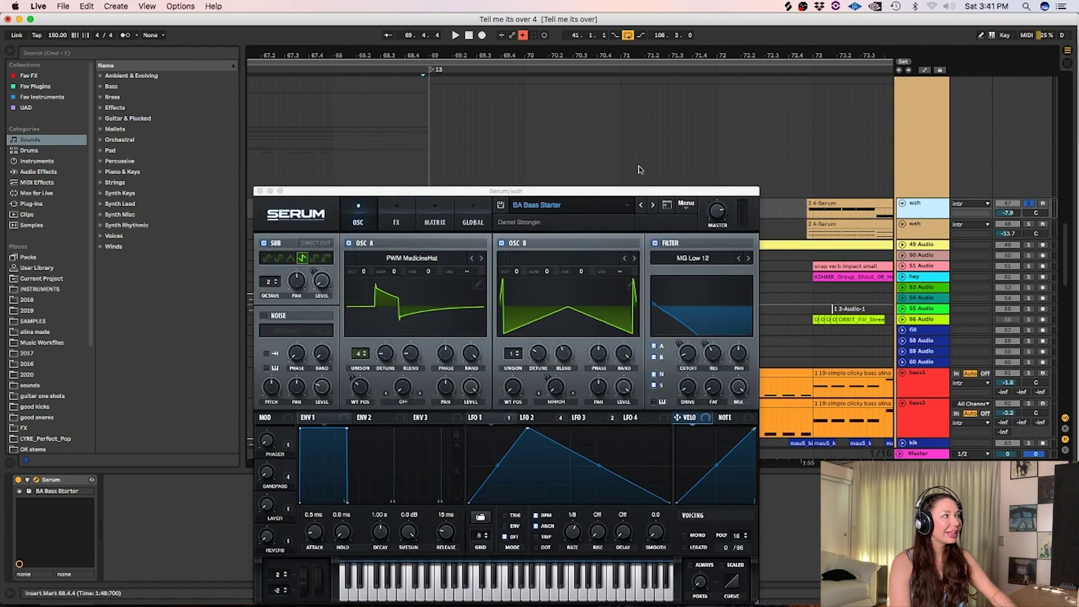
left_click(260, 191)
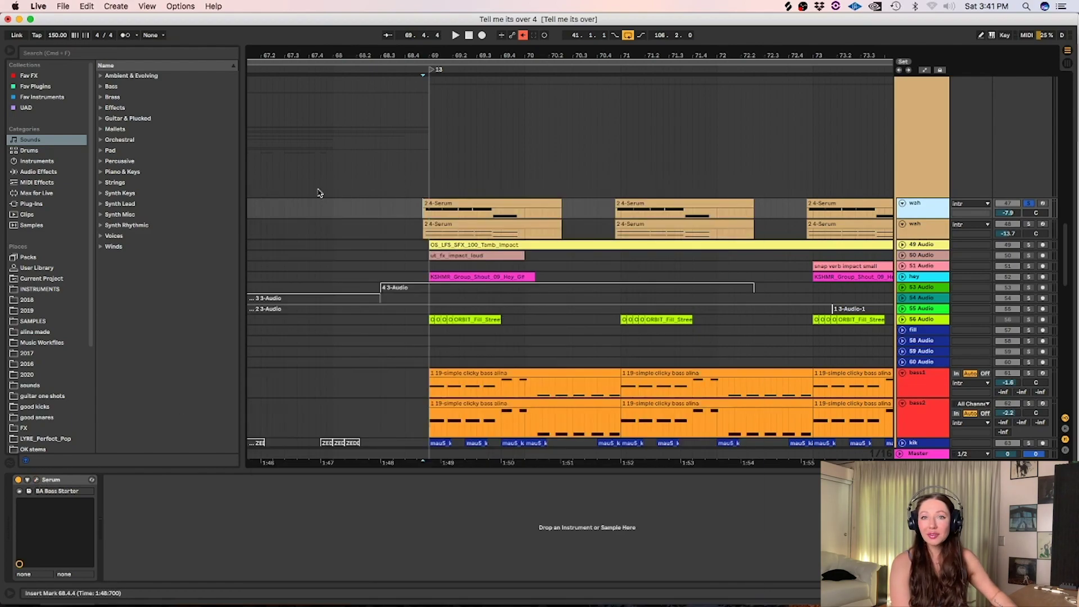
left_click(434, 216)
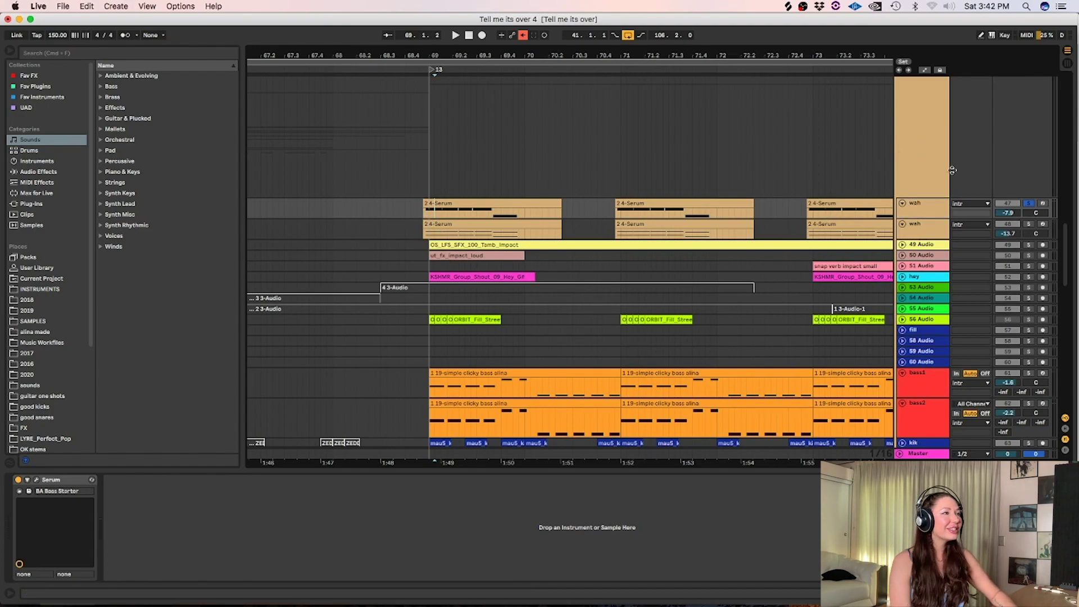
Switch the solo from the first wah track to the second and increase the height of both tracks
left_click(1031, 204)
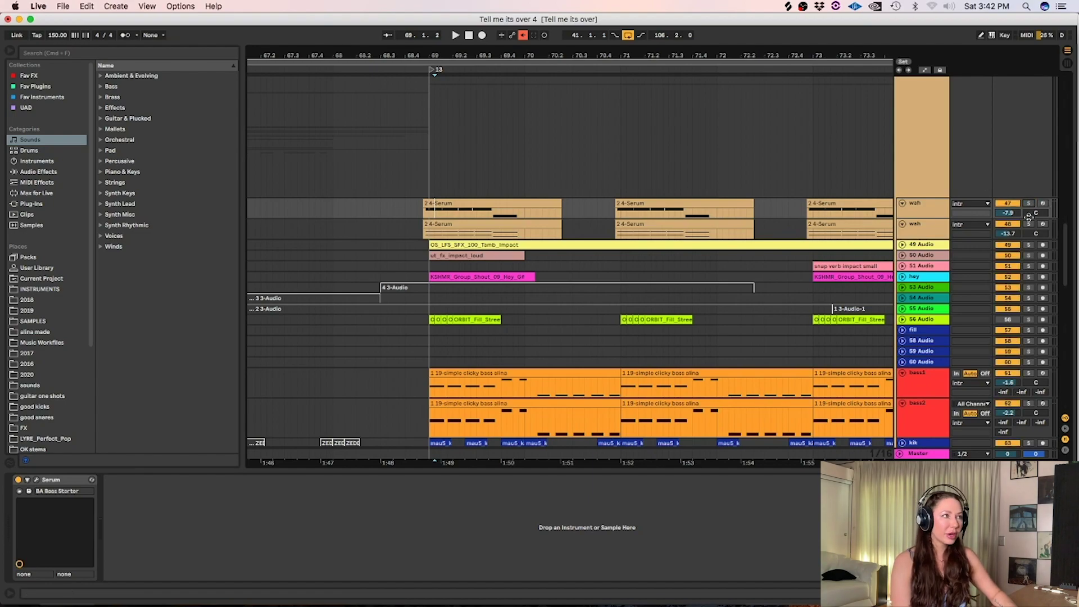
left_click(1029, 223)
left_click(913, 224)
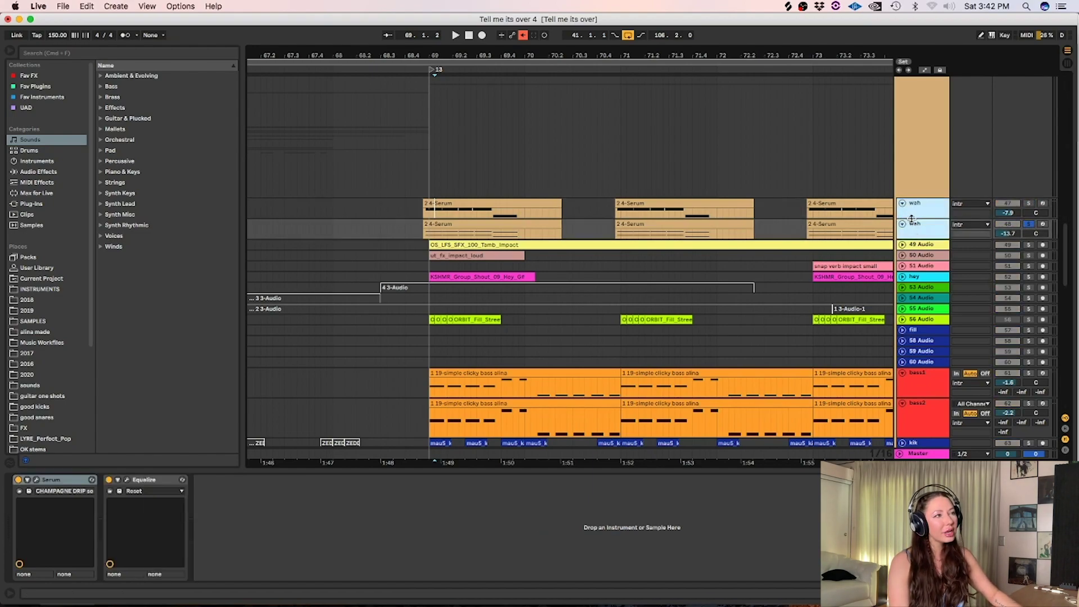
left_click_drag(910, 218, 911, 228)
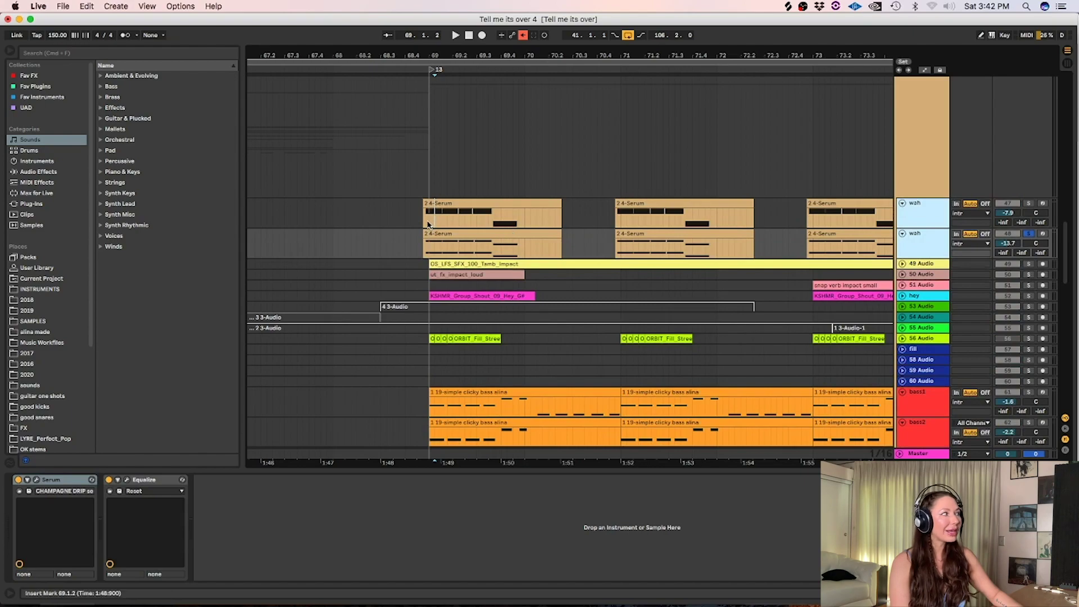
Place the insert marker at 69.1.1 on the first wah track, then view and close its Serum instrument again
left_click(429, 224)
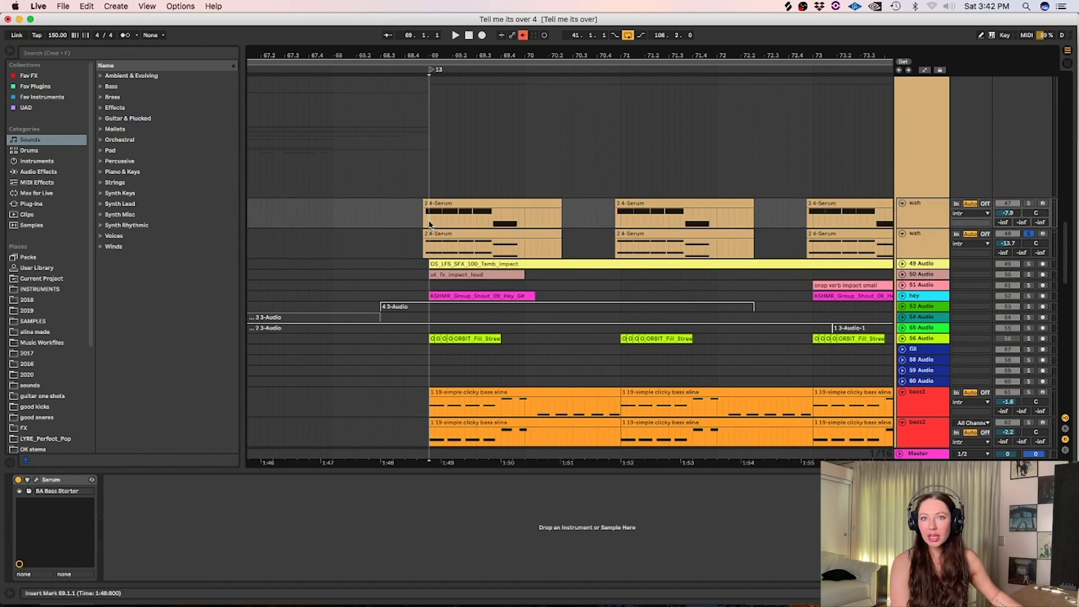
left_click(36, 480)
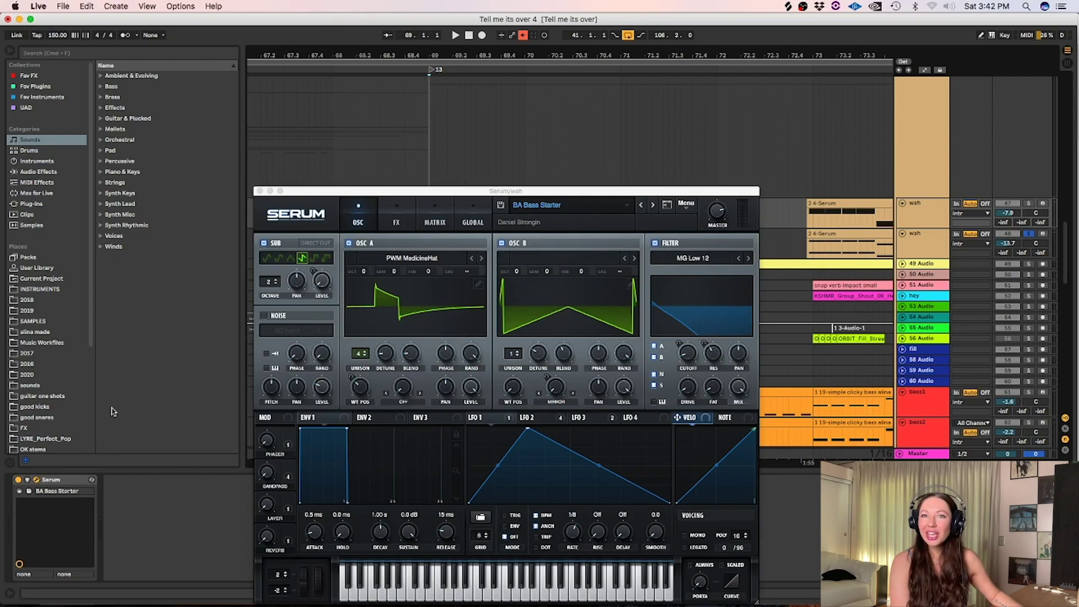
left_click(259, 191)
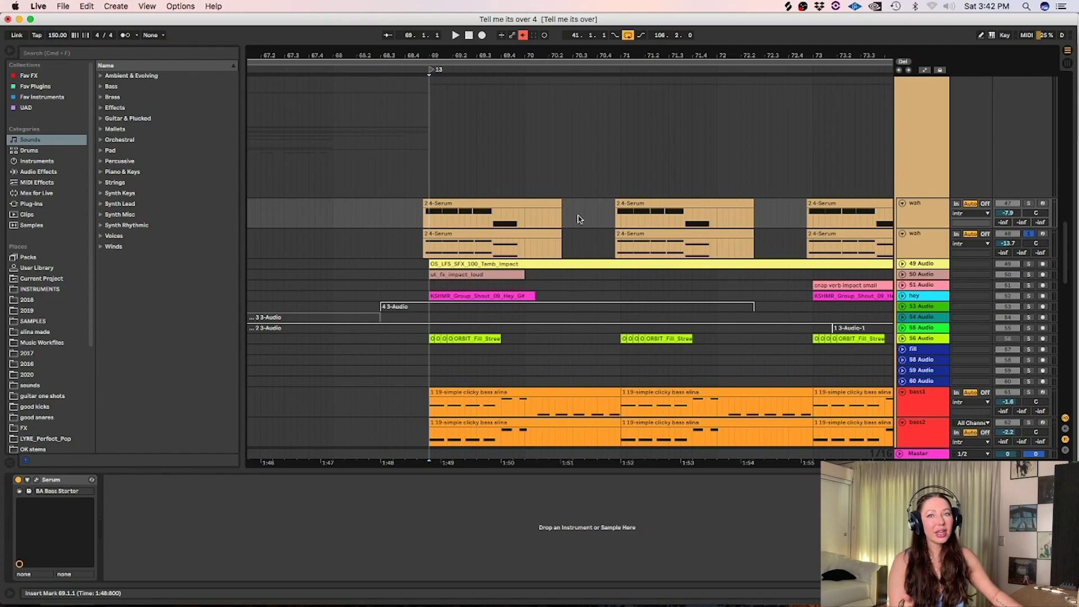
Clear the wah solo, play the drop from 69.1.1, and solo the hats track before unsoloing it
left_click(1028, 233)
key("space")
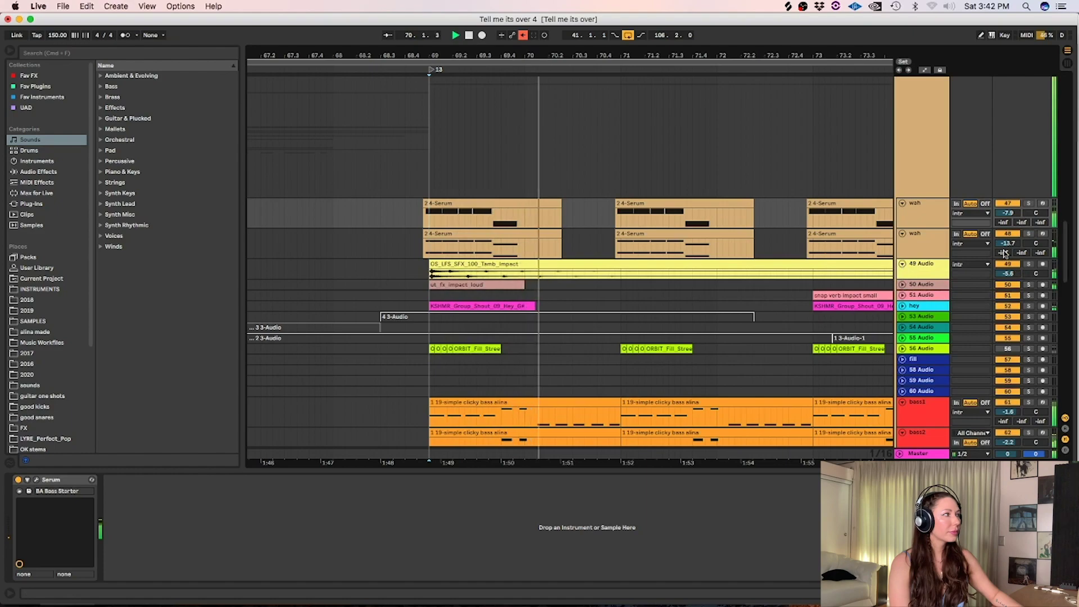
scroll(906, 286, "down", 10)
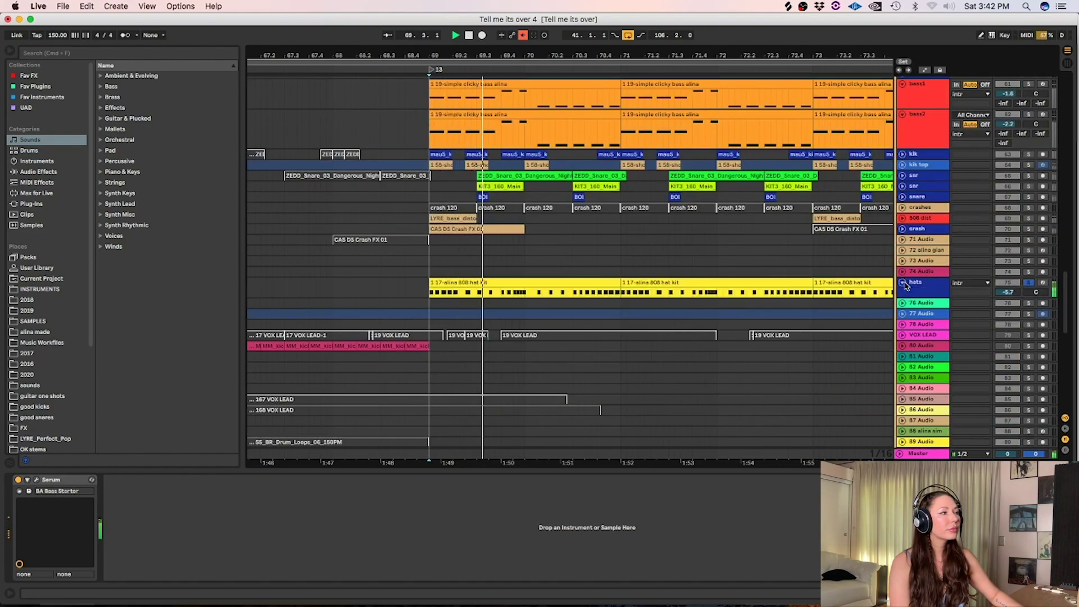
left_click(922, 291)
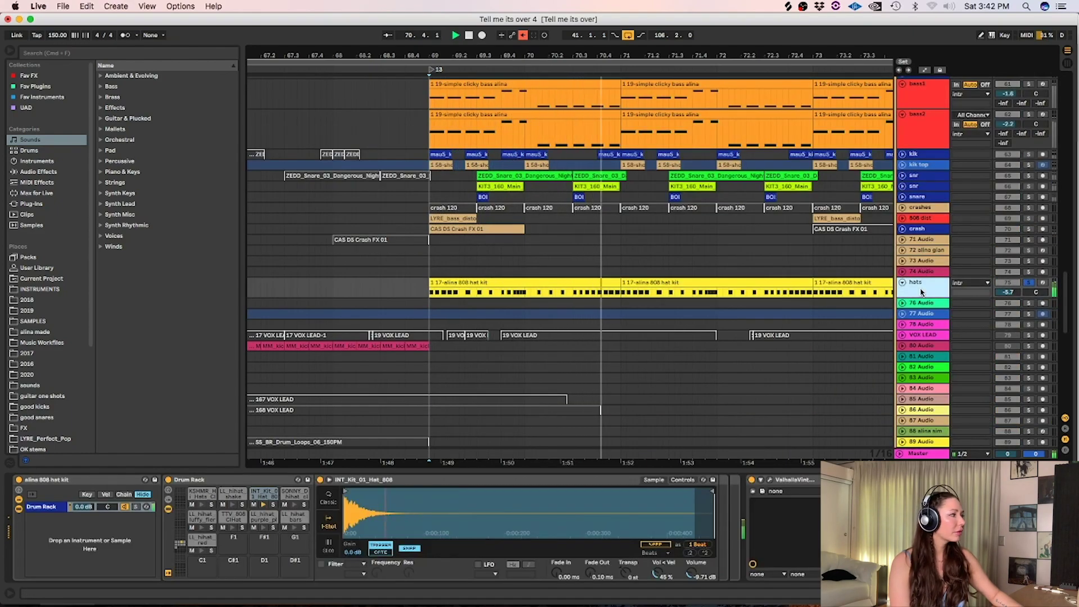
left_click(1028, 283)
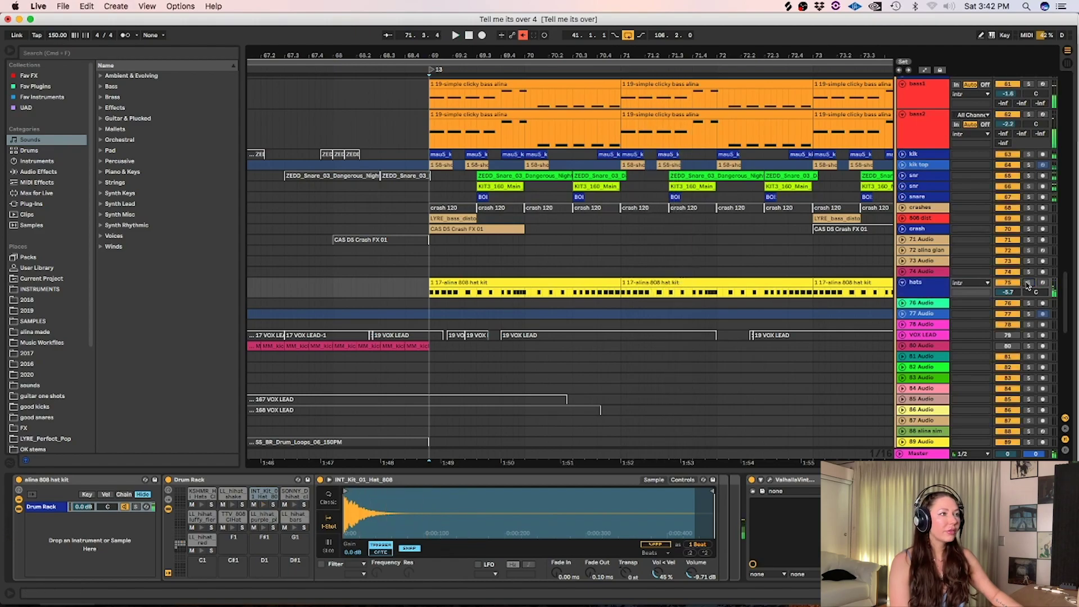
Increase the height of the hats track in the arrangement
left_click(935, 300)
left_click(935, 295)
mouse_move(1069, 308)
left_mouse_down()
mouse_move(1068, 400)
mouse_move(1069, 296)
left_mouse_up()
Play the full mix from 68.4.4, muting and unmuting the hats track to compare the drop without it
left_click(433, 304)
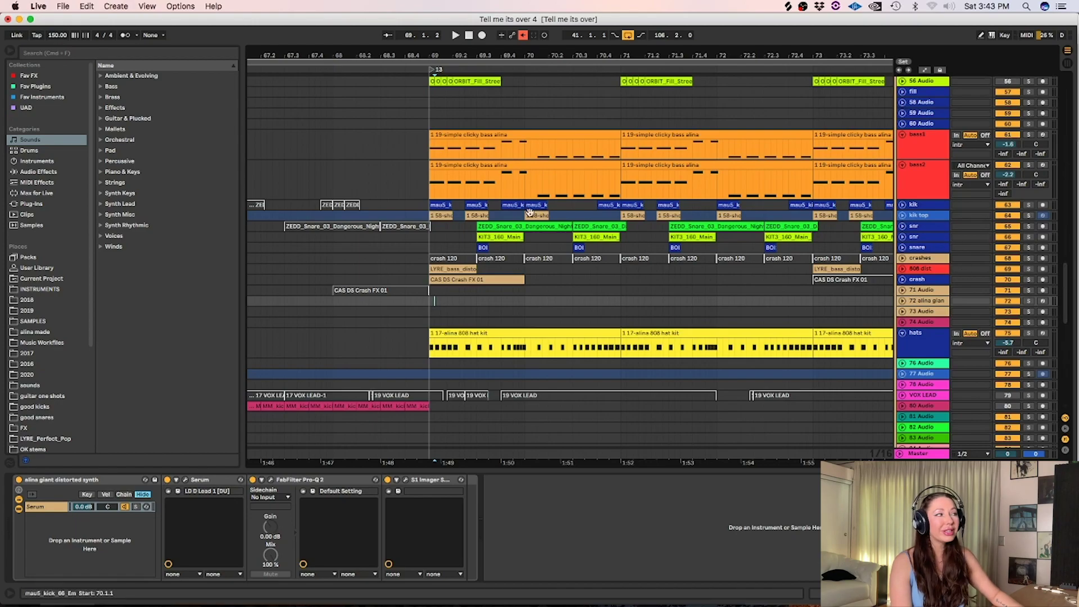
left_click(422, 311)
key("space")
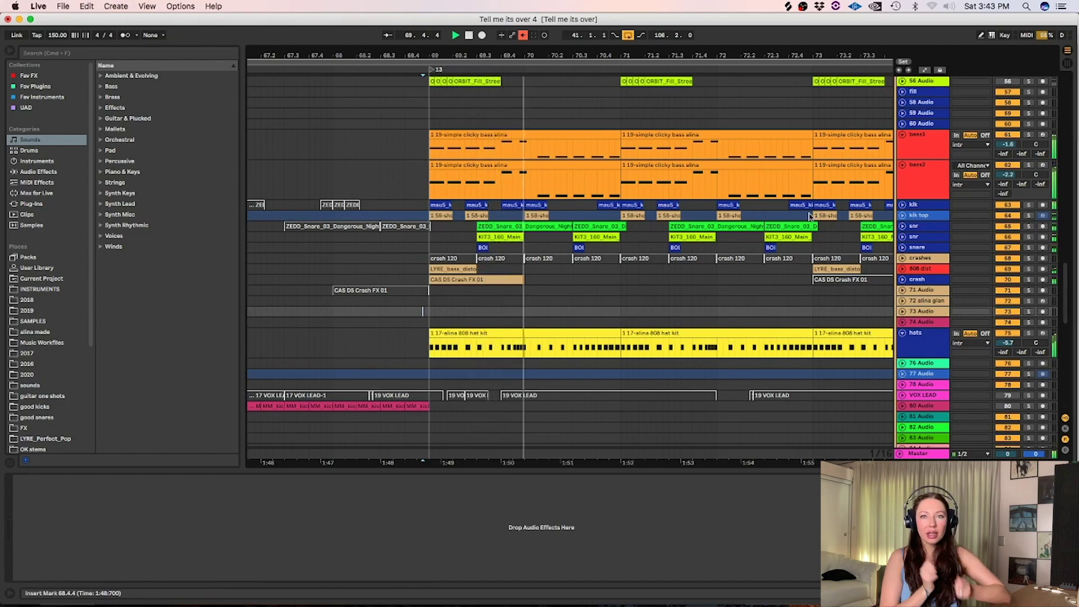
left_click(1006, 336)
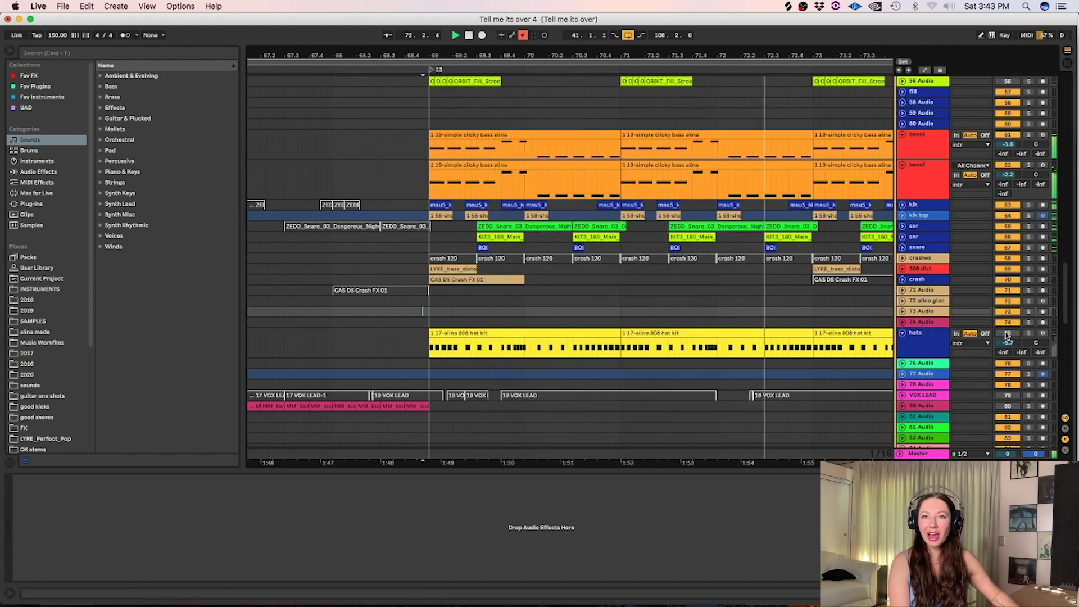
left_click(1006, 336)
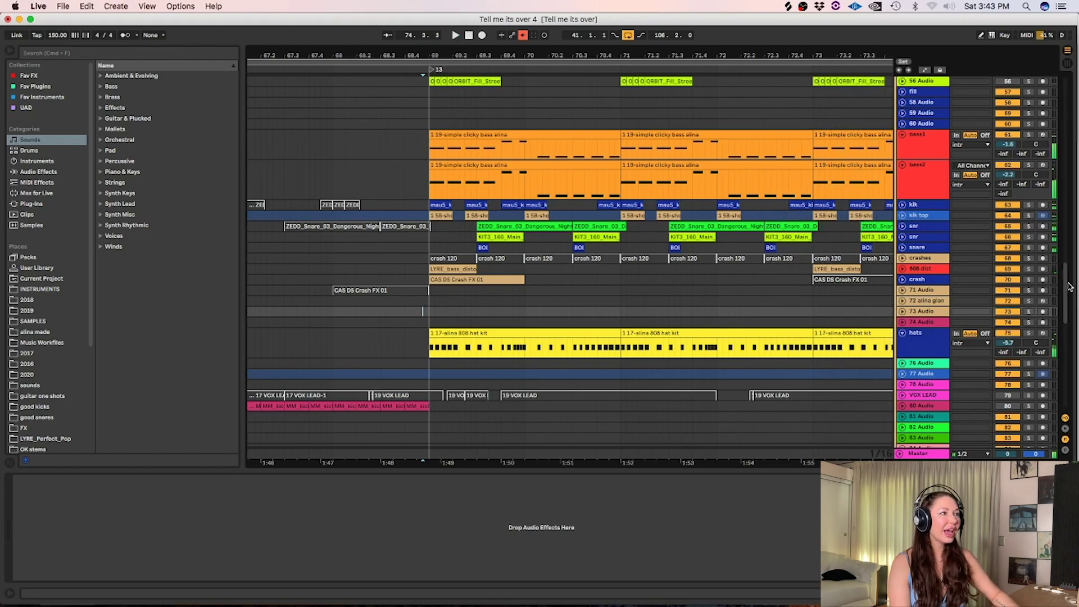
Expand the kik, kik top, two snr and snare tracks together, solo all five, and play them from 68.4.4
left_click(935, 207)
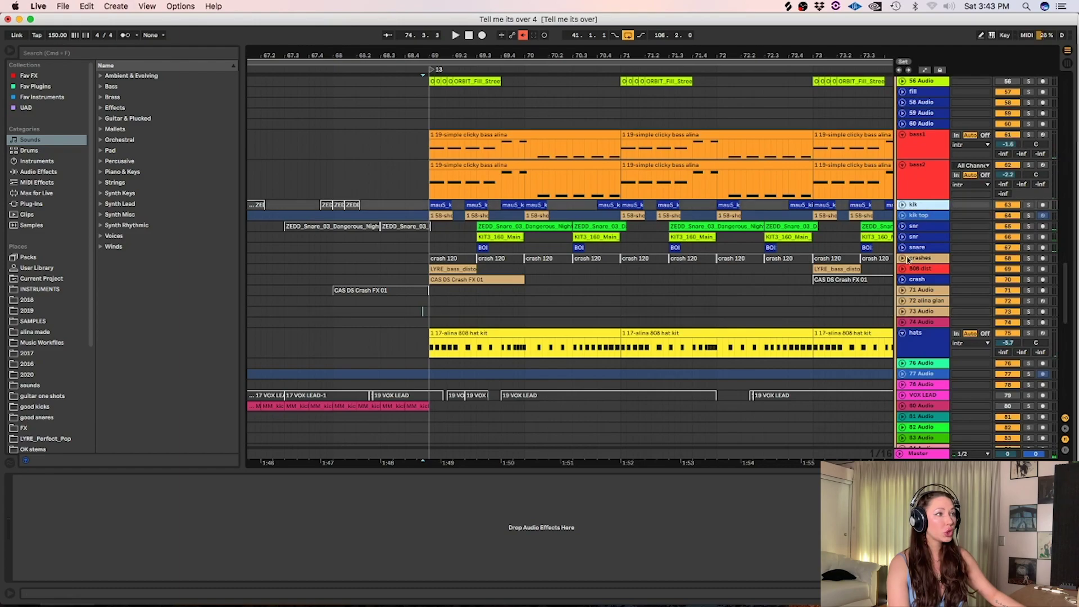
left_click(915, 250, "shift")
key("u")
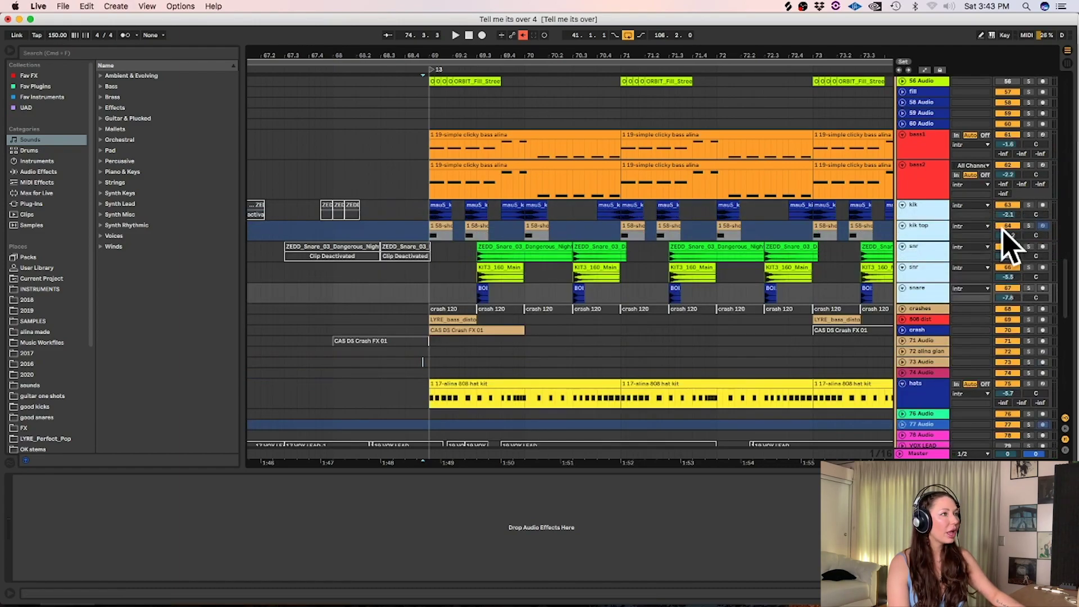
key("space")
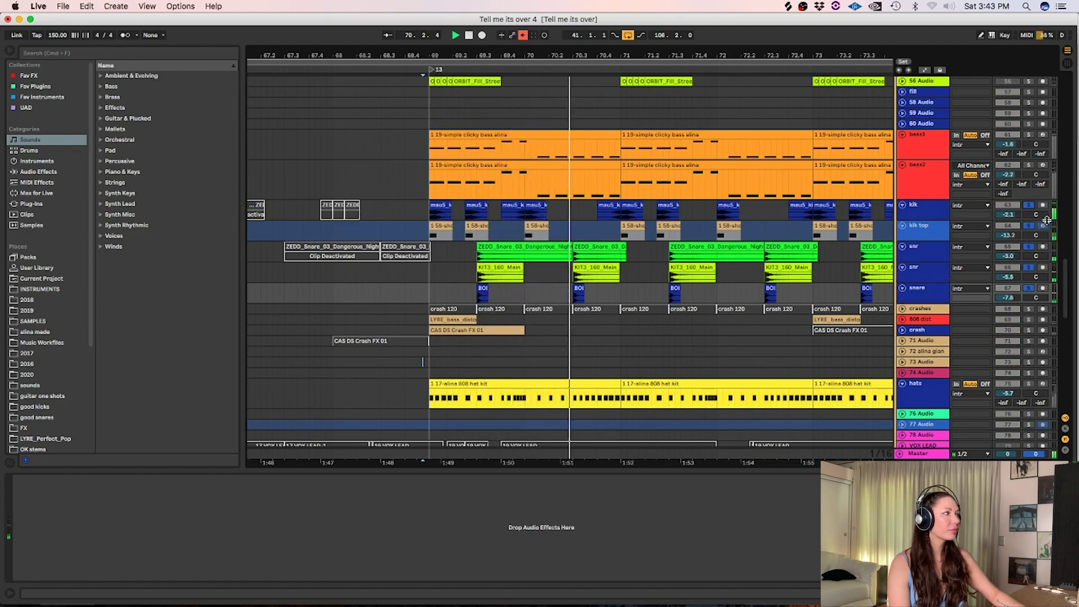
key("space")
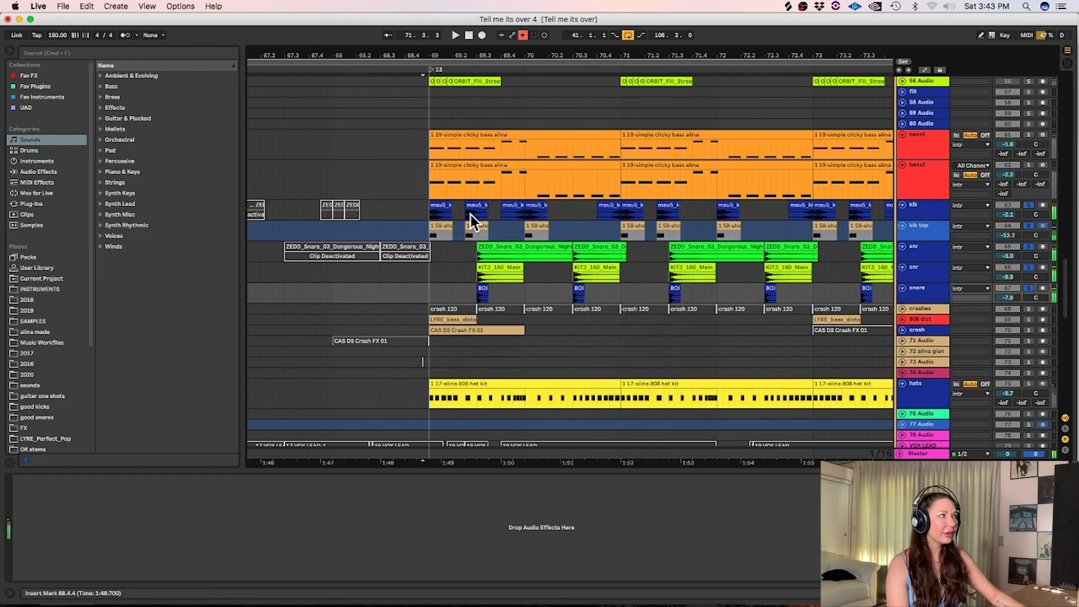
Place the insert marker at 69.1.1 on the kik track and examine the kick pattern across the drop
left_click(427, 214)
key("plus")
key("plus")
key("minus")
key("minus")
key("minus")
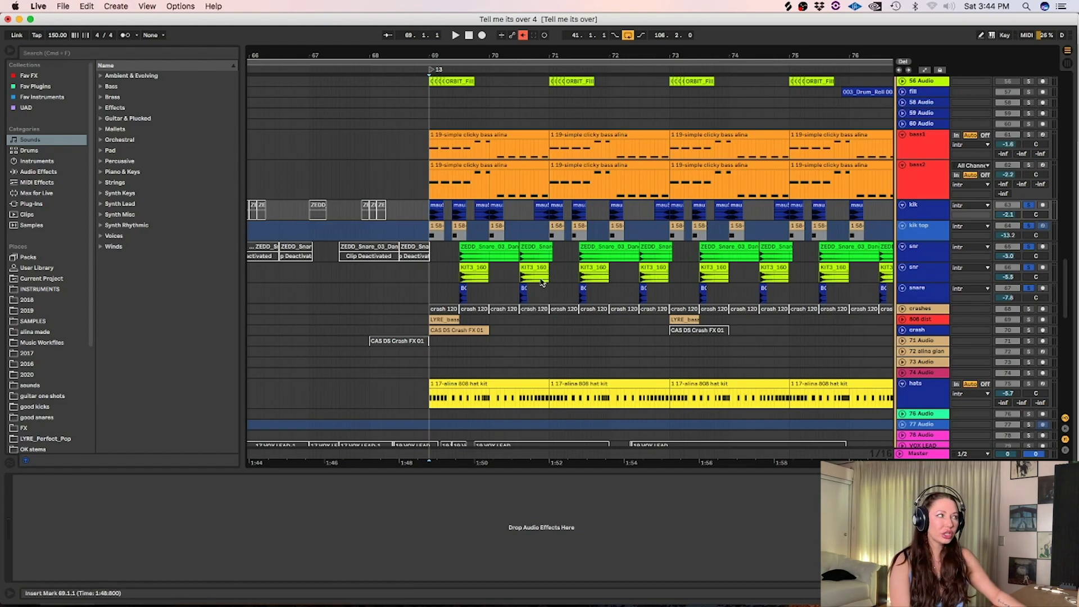
Leave only the three snare tracks soloed and play them from just before the drop's first snare hit
left_click(456, 259)
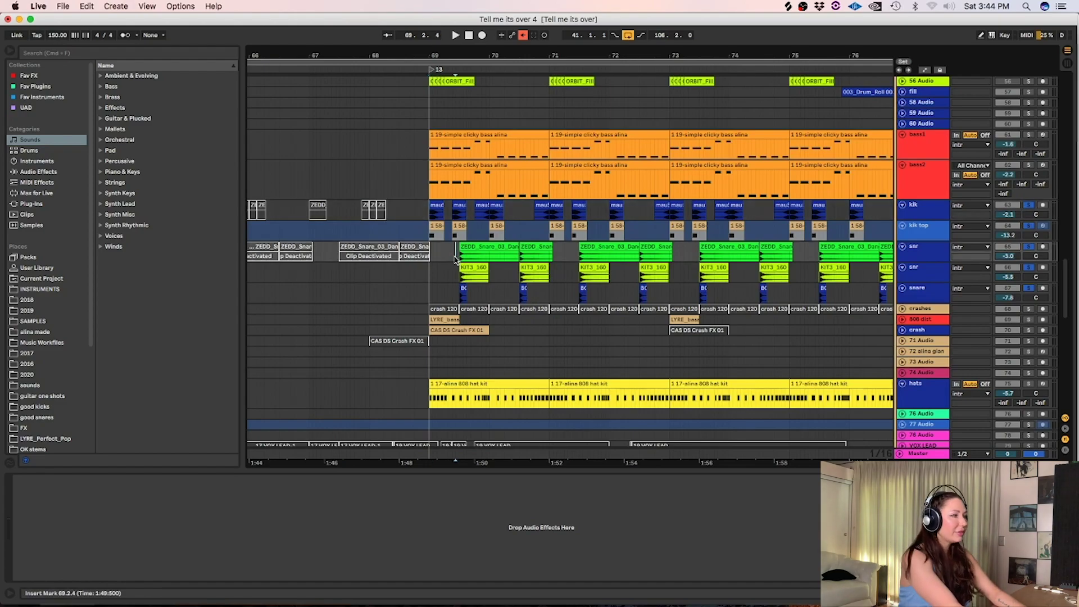
scroll(456, 258, "up", 3)
left_click(473, 259)
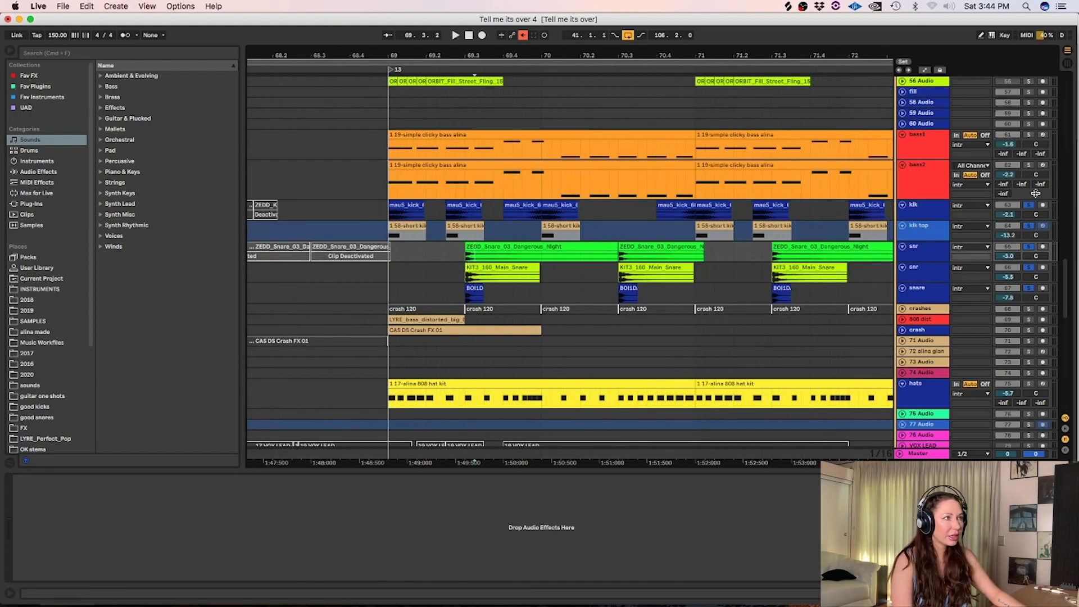
left_click(447, 252)
key("space")
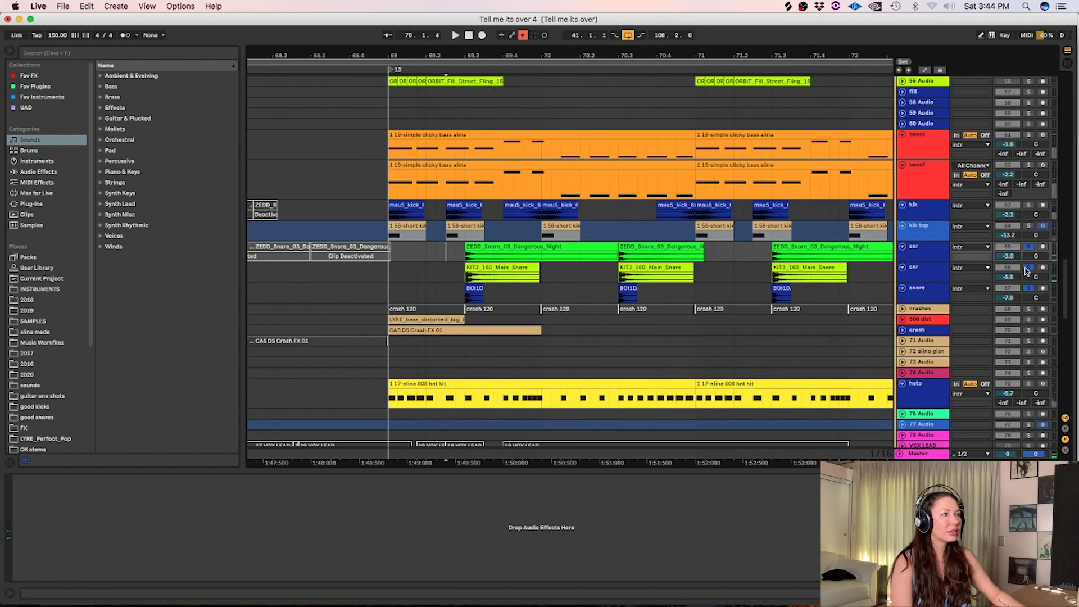
Audition the ZEDD snare and KIT3 main snare tracks one at a time, playing from 69.3.1
left_click(1028, 289)
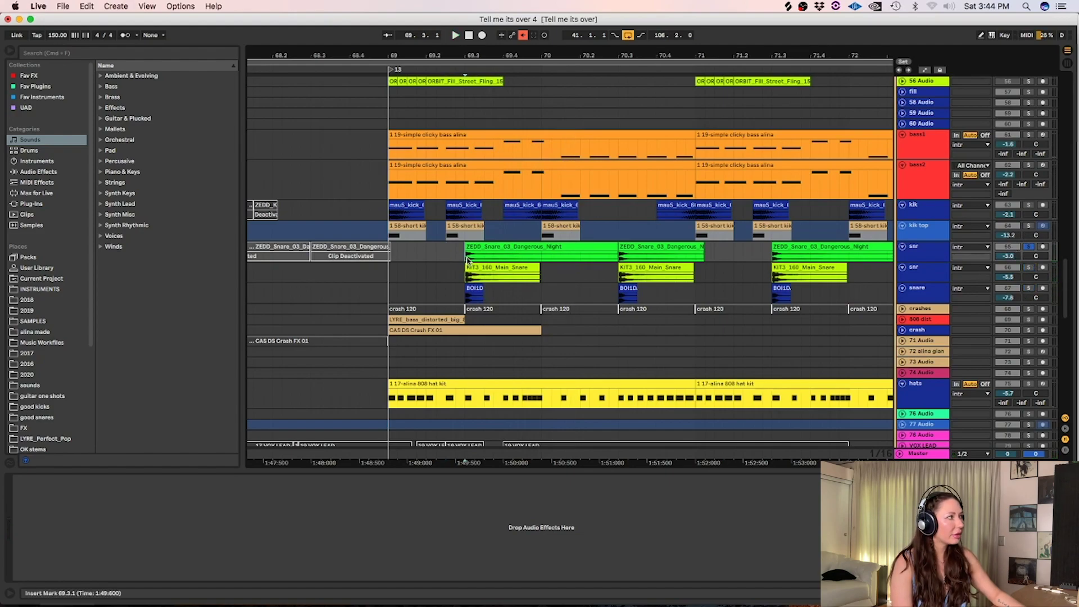
left_click(1028, 248)
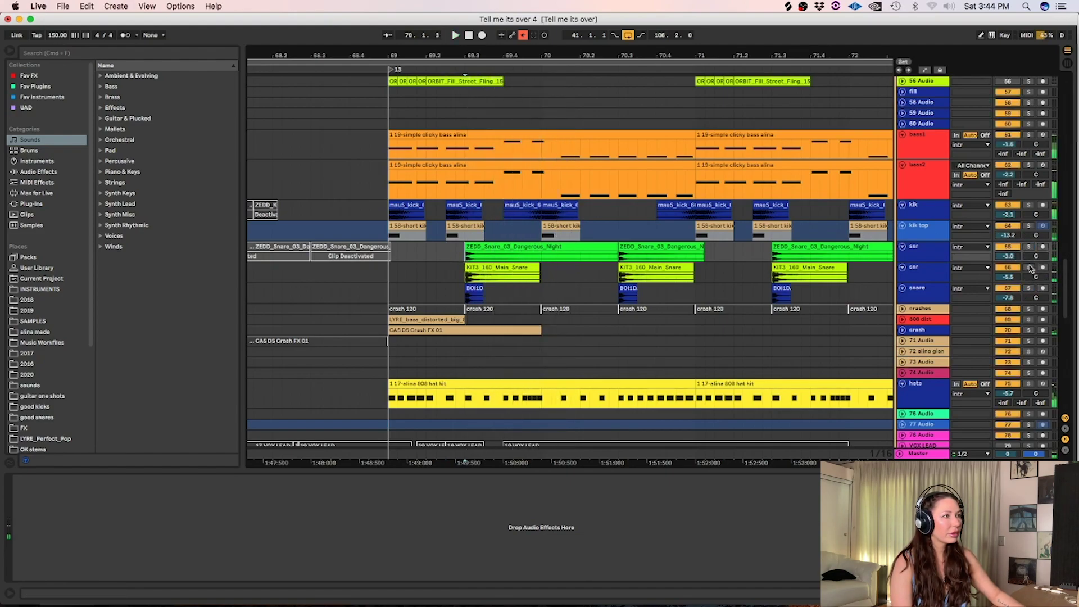
left_click(1029, 268)
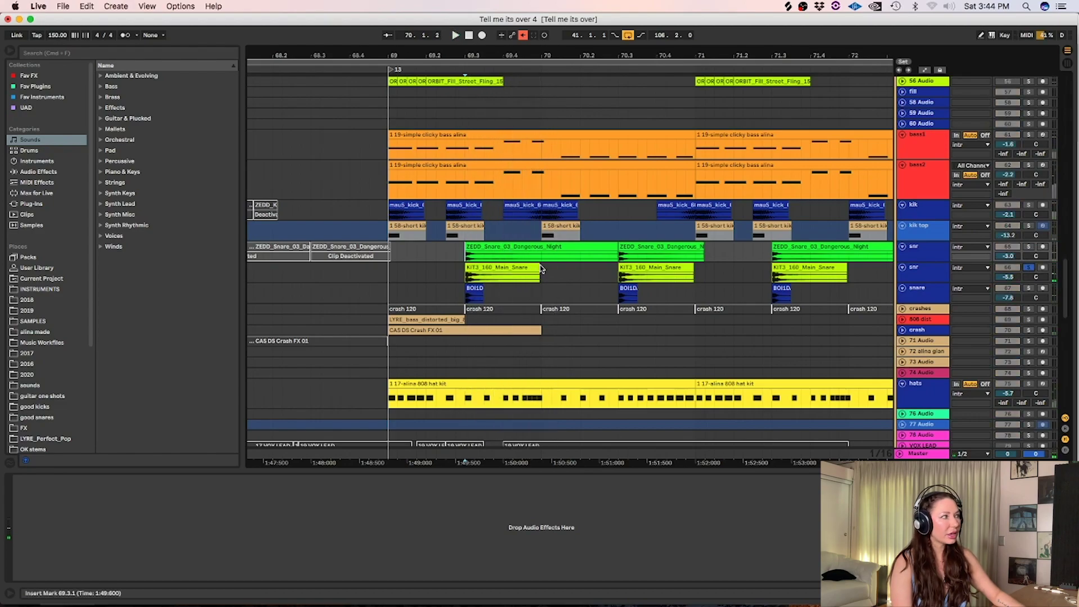
left_click(462, 277)
key("space")
left_click(1029, 268)
left_click(1028, 268)
left_click(931, 276)
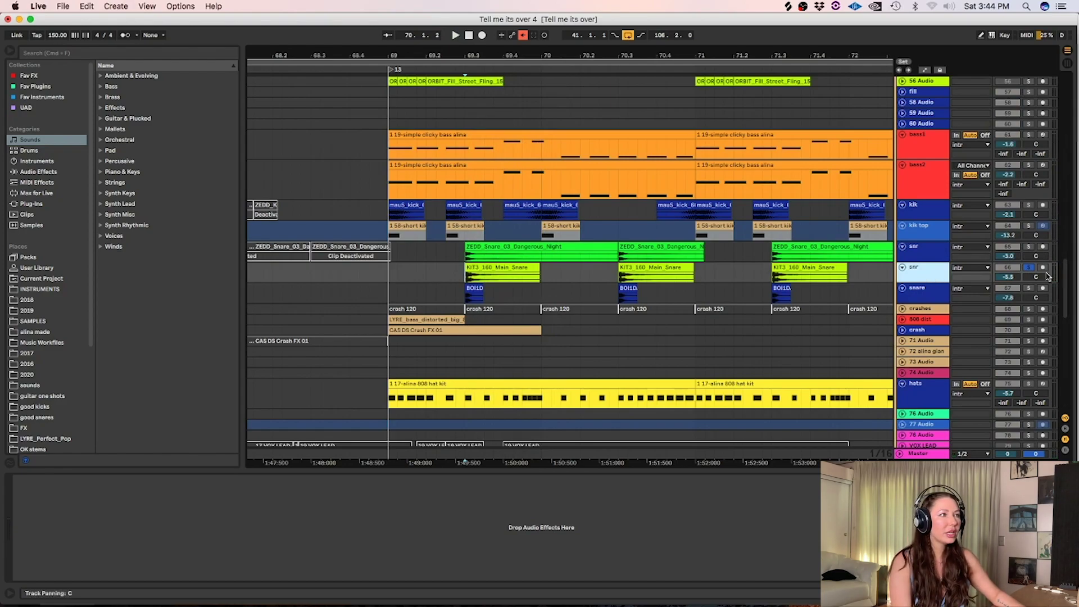
Solo the third snare track, play it from the first snare hit, and clear its solo
left_click(1029, 288)
key("space")
key("space")
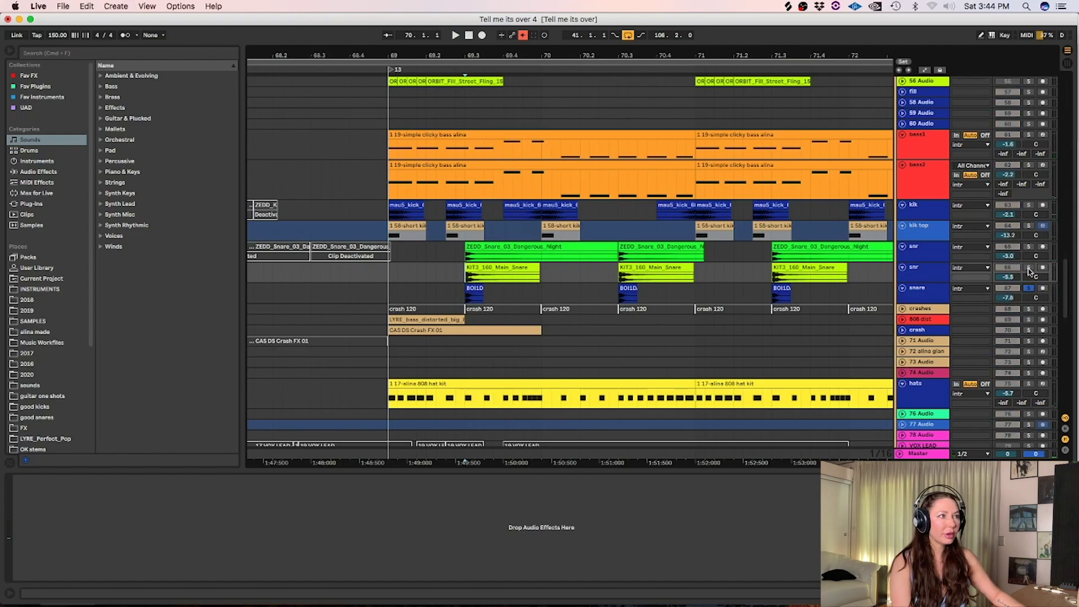
left_click(1028, 288)
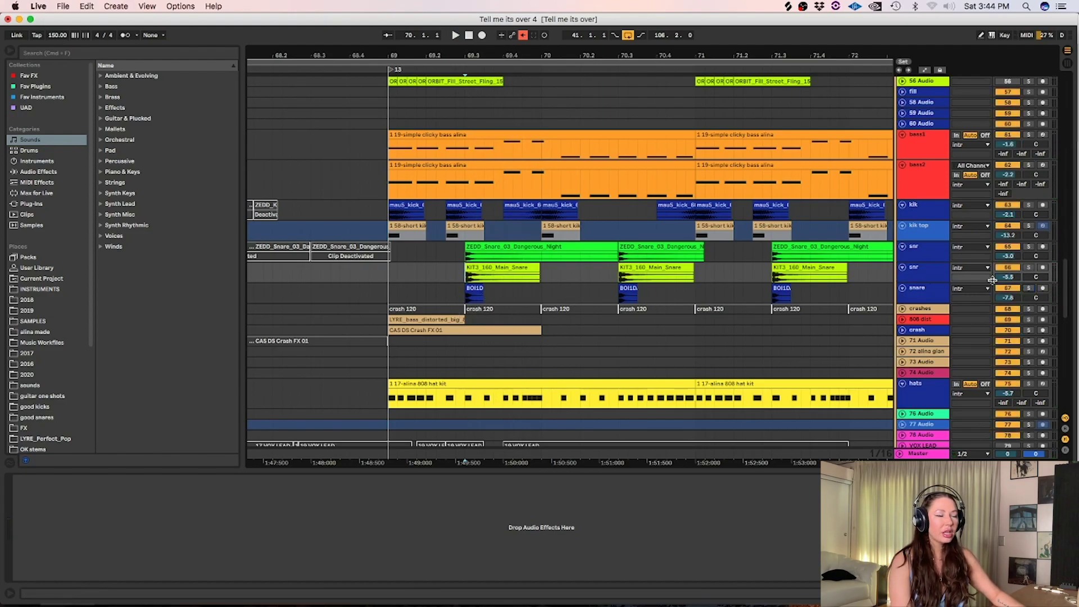
Play the drop from 68.4.4 with the 808 dist track soloed, then stop playback
left_click(545, 298)
key("minus")
key("minus")
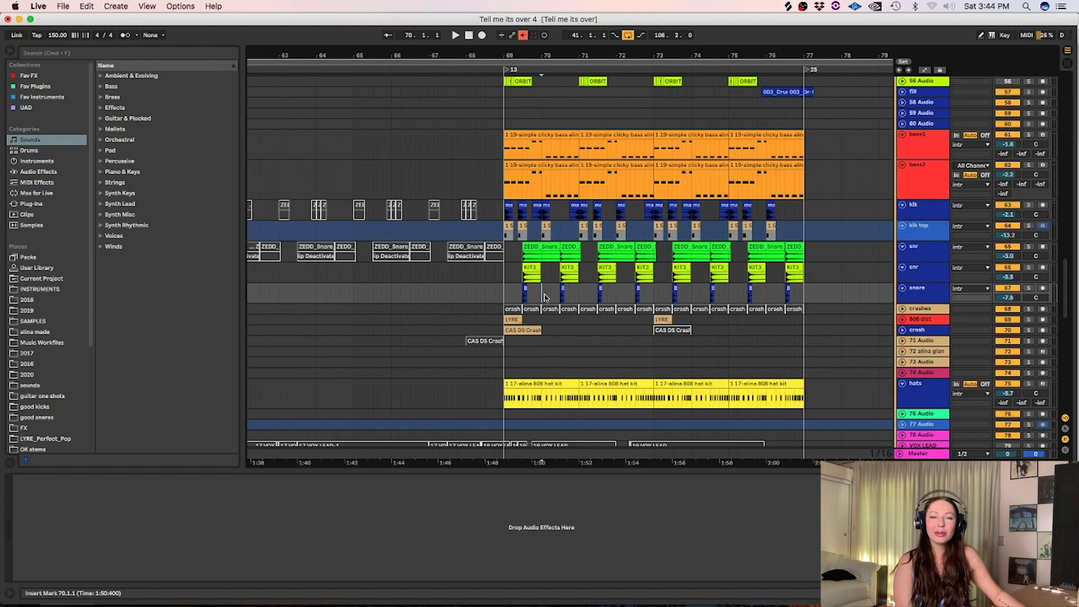
left_click(499, 319)
key("space")
left_click(1028, 319)
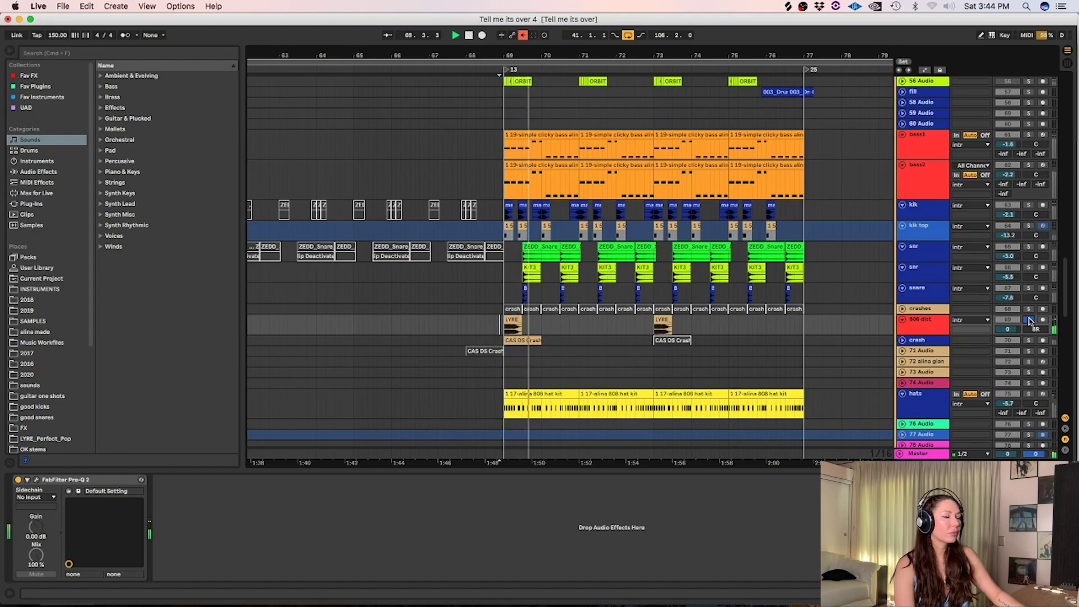
key("space")
Play the soloed 808 dist track's distorted bass clip again from 69.1.1
key("plus")
key("plus")
key("plus")
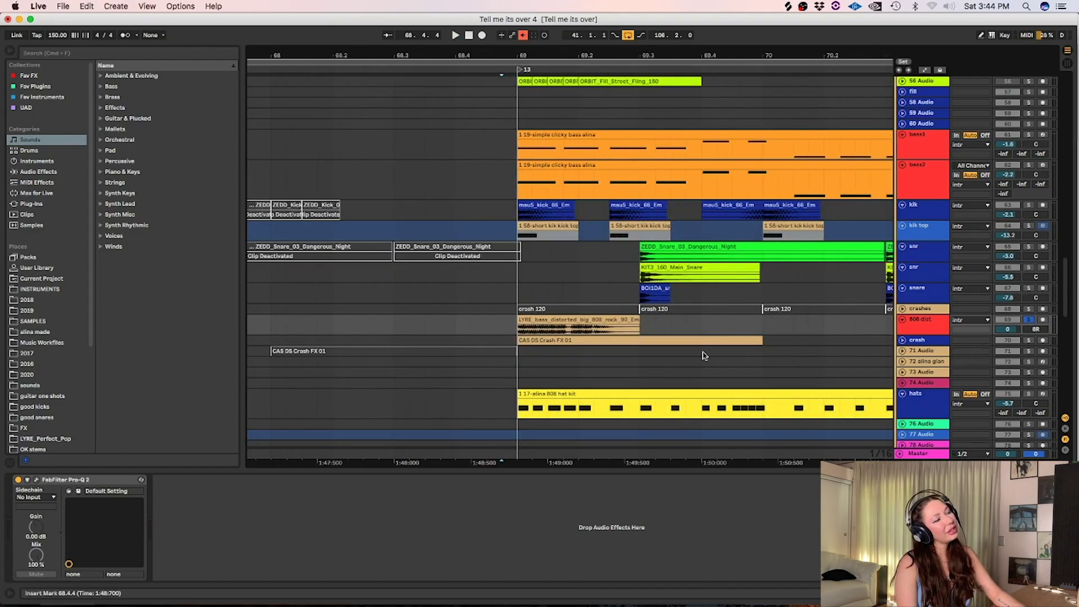
left_click(513, 337)
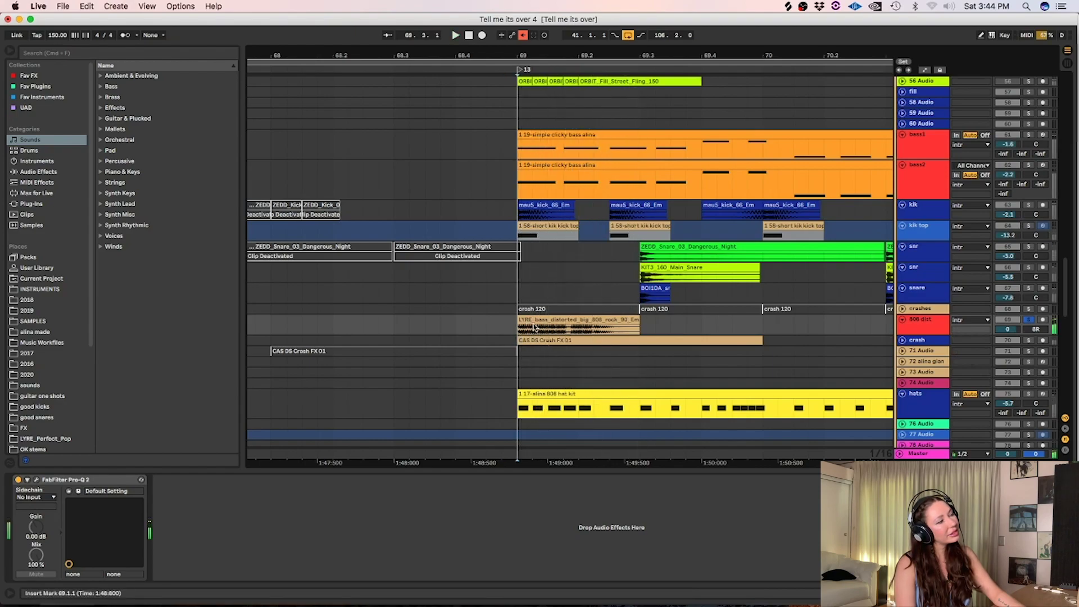
Inspect the FabFilter Pro-Q EQ curve on the 808 dist track, then close the plug-in window
left_click(523, 321)
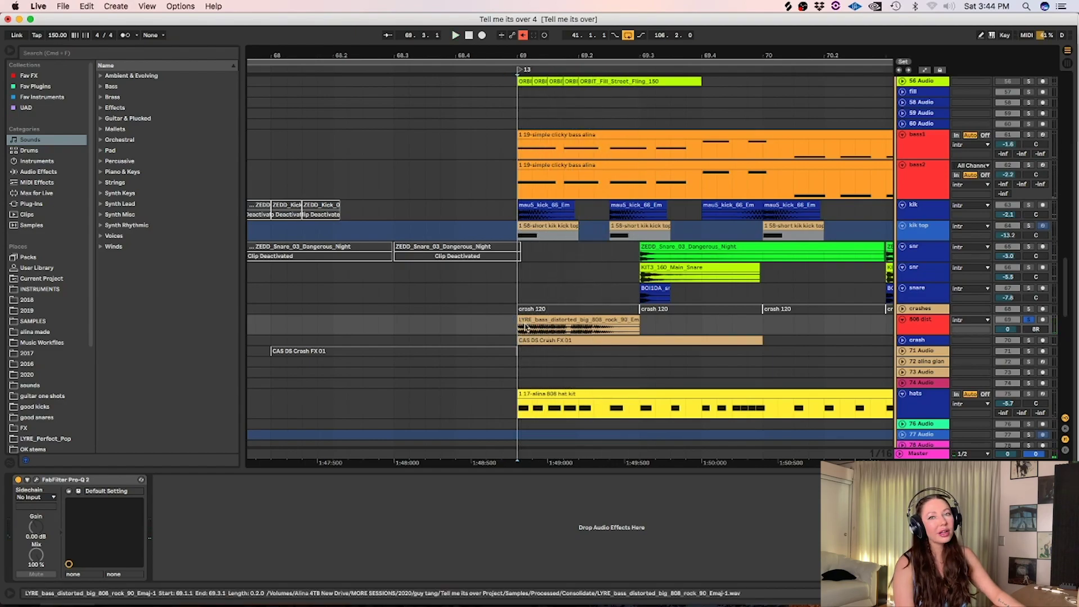
left_click(524, 323)
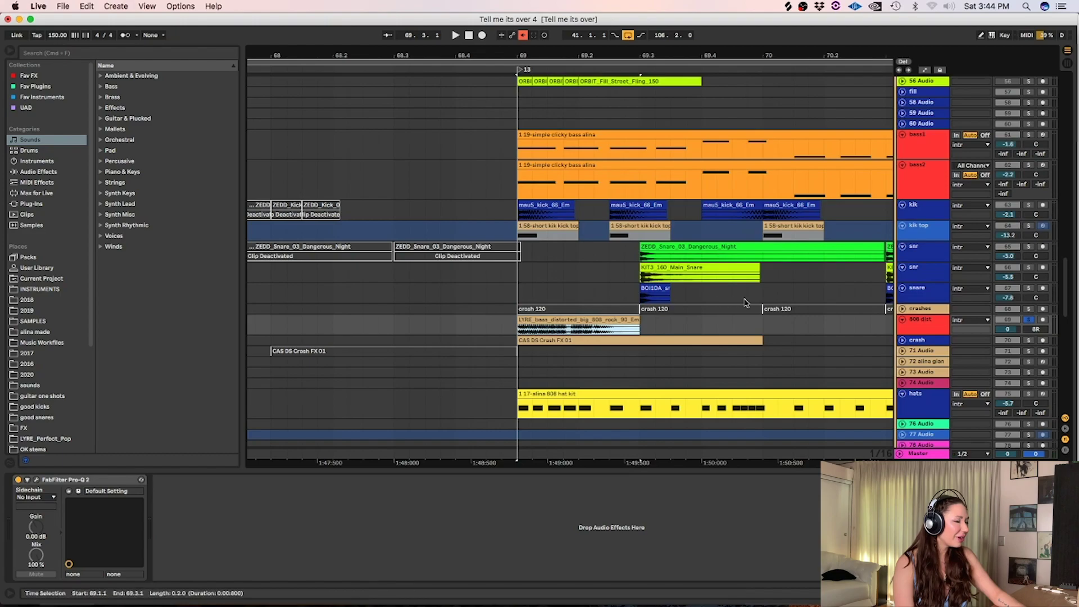
left_click(37, 480)
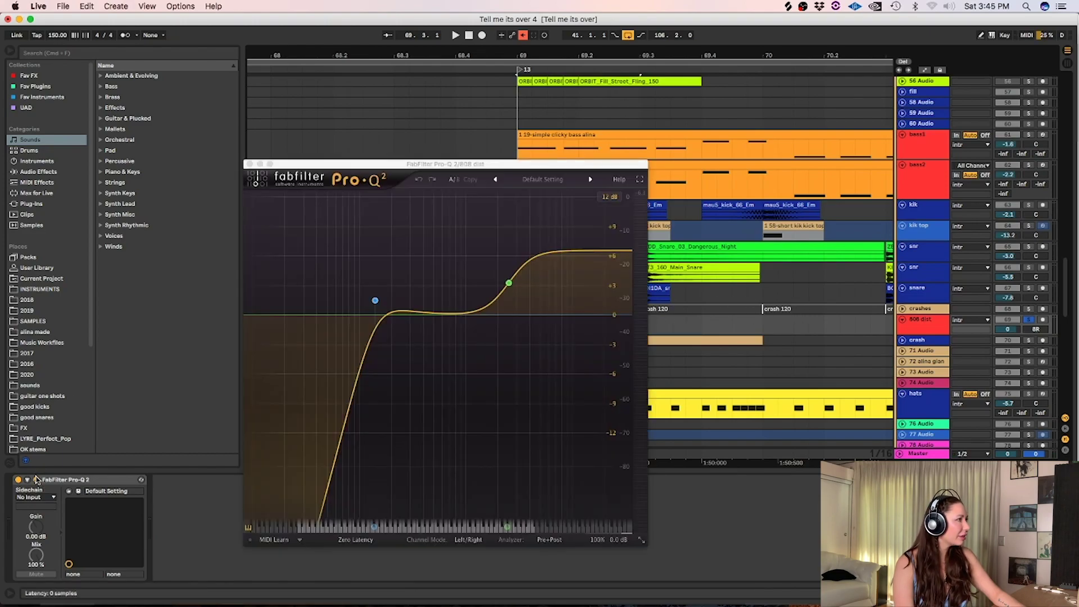
left_click(250, 163)
Play the crash track soloed from 69.1.1, then stop playback
left_click(520, 332)
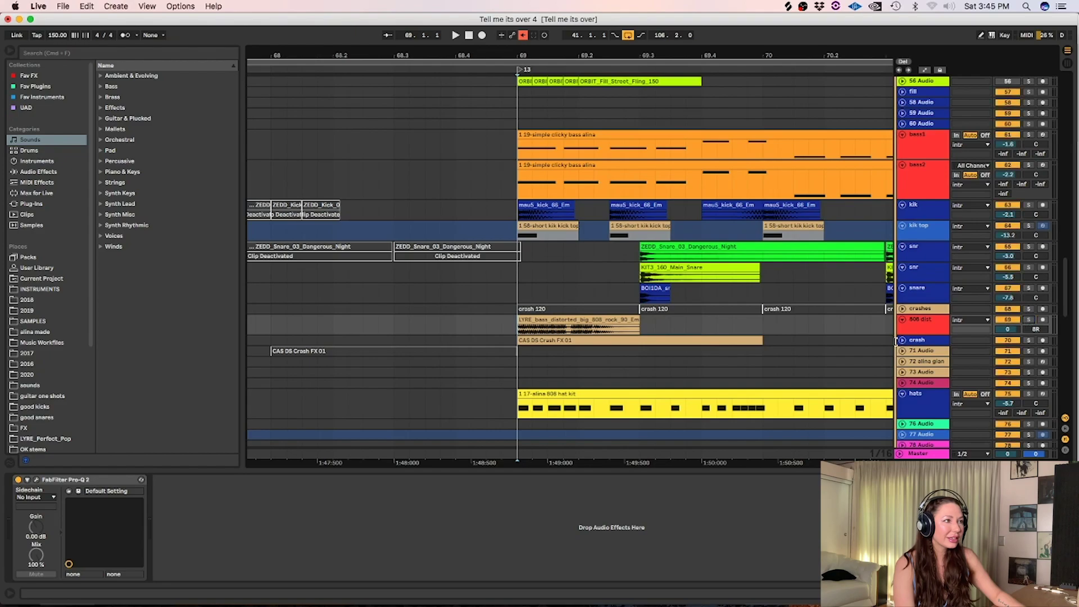
left_click(1029, 340)
key("space")
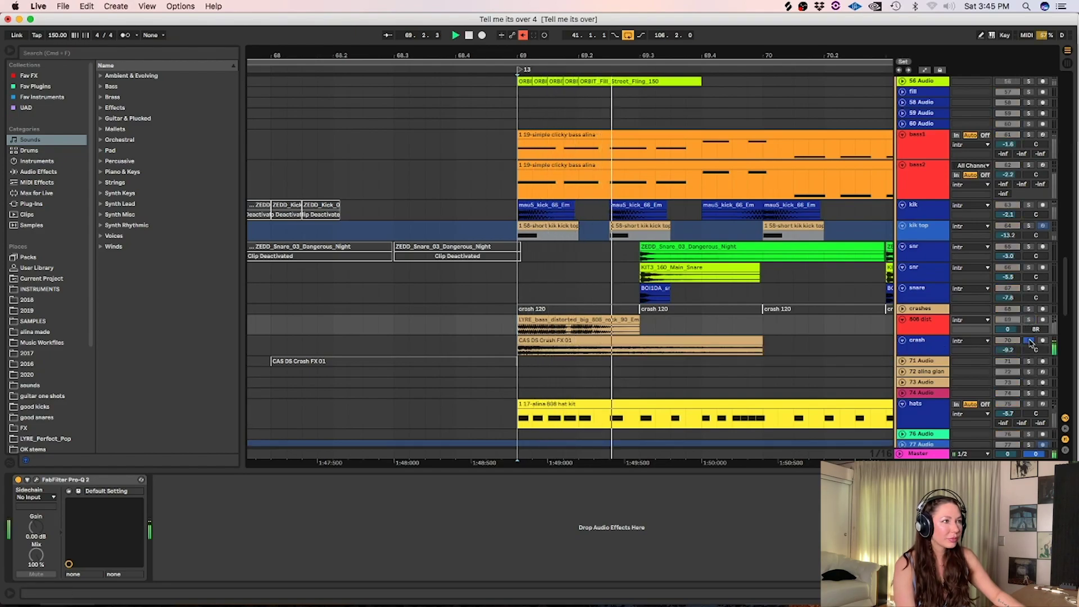
key("space")
Audition the hey track's group shout clip soloed from 69.1.1, then clear its solo
scroll(619, 253, "up", 5)
left_click(518, 223)
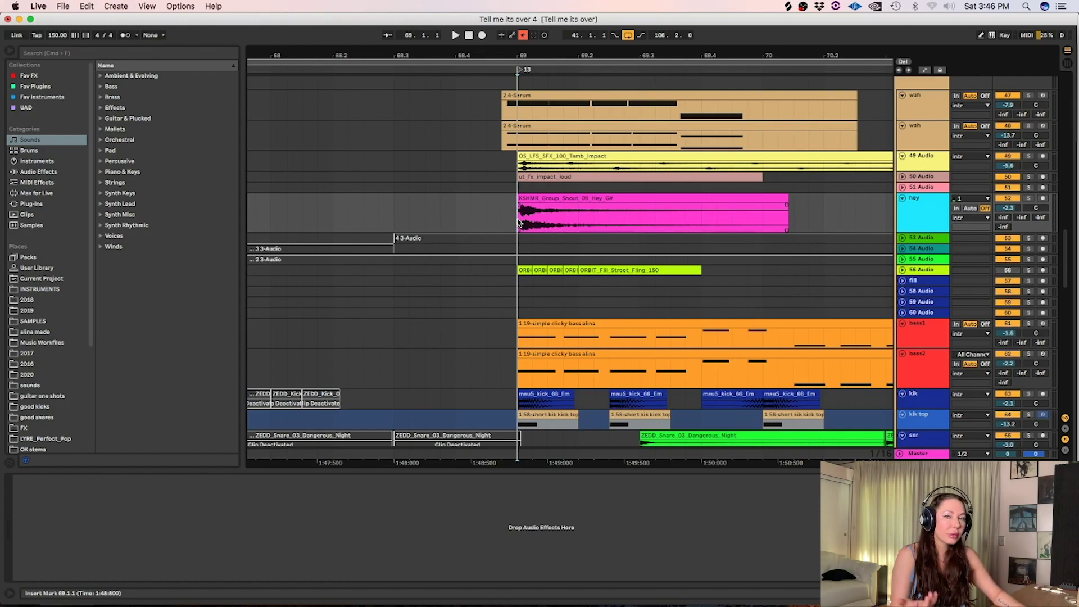
left_click(1029, 199)
key("space")
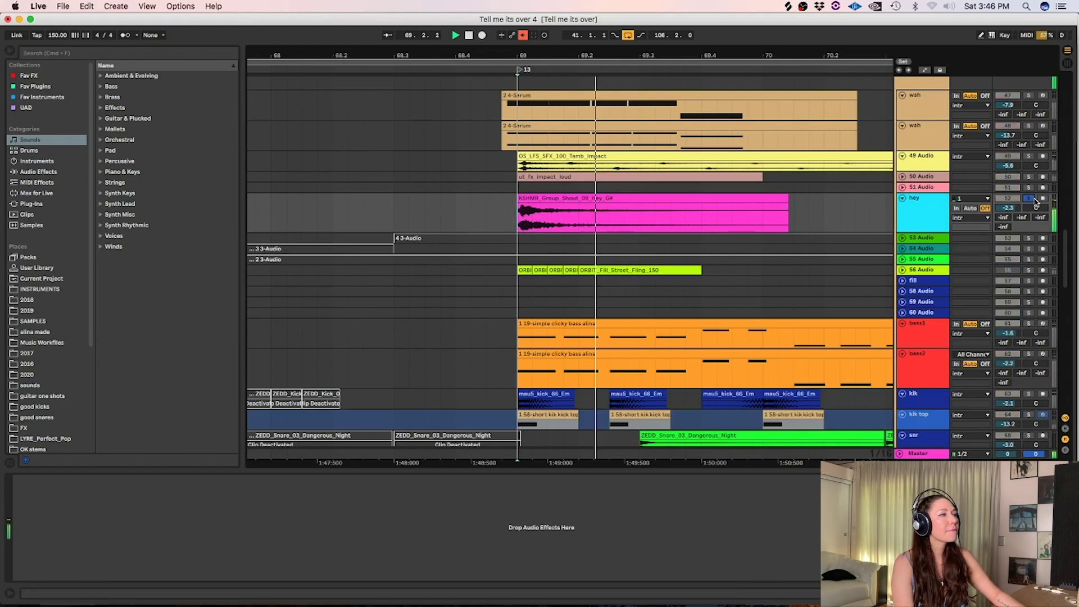
left_click(1031, 200)
scroll(493, 337, "up", 5)
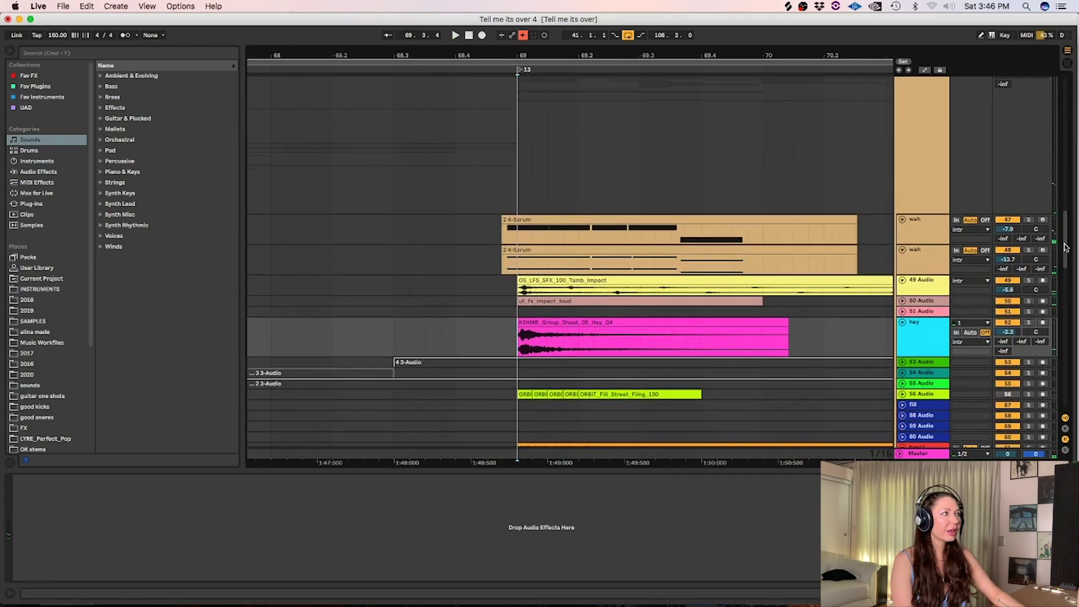
Unfold the fill track, audition its drum roll clips soloed near bar 76, and clear the solo
scroll(525, 345, "down", 5)
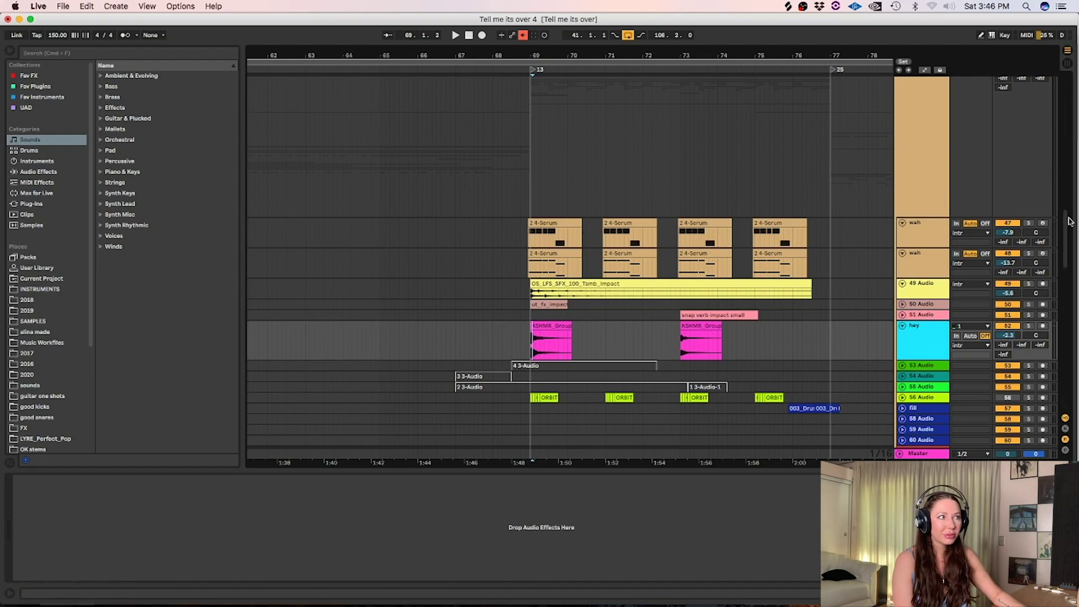
left_click_drag(1070, 222, 1062, 181)
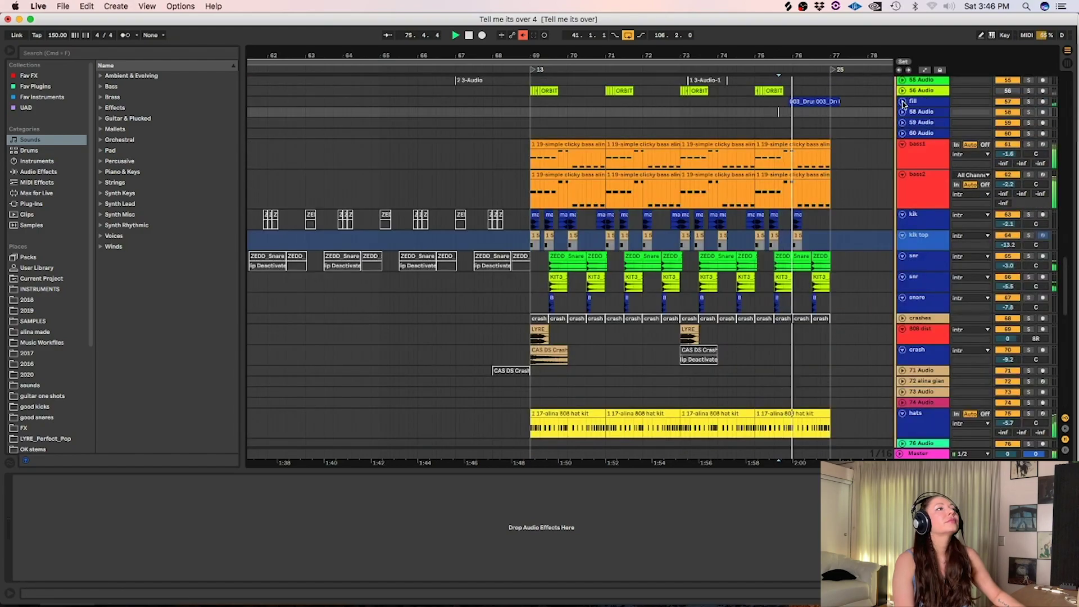
left_click(903, 101)
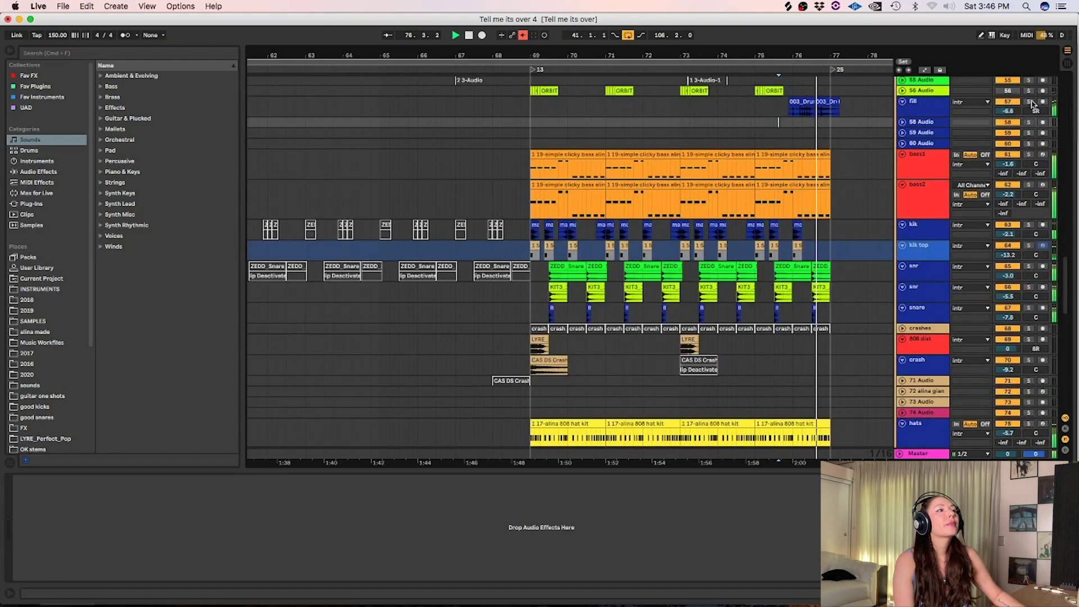
left_click(1029, 101)
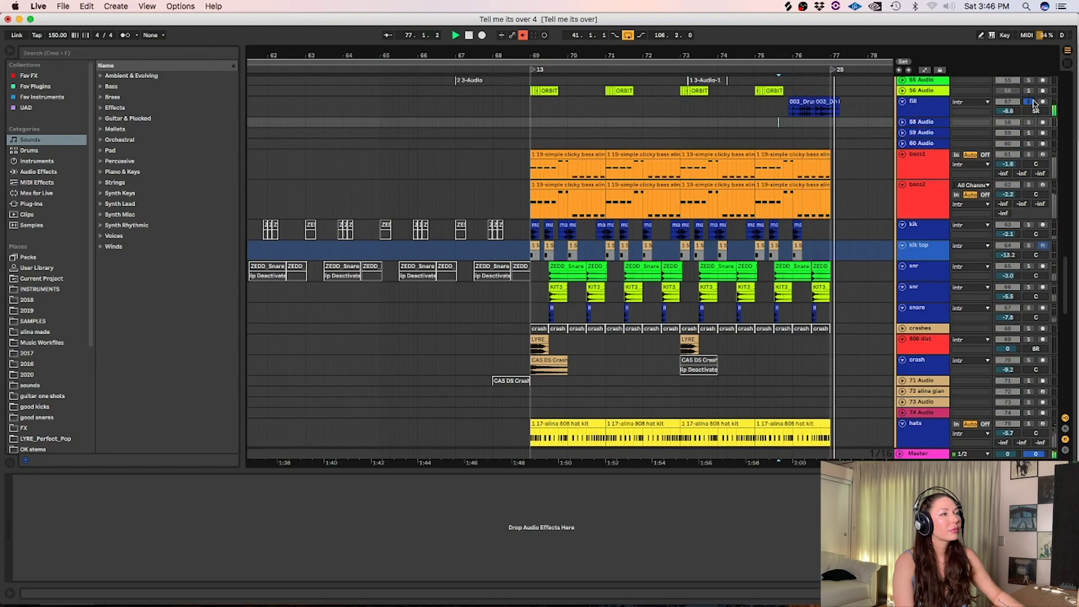
left_click(781, 108)
key("plus")
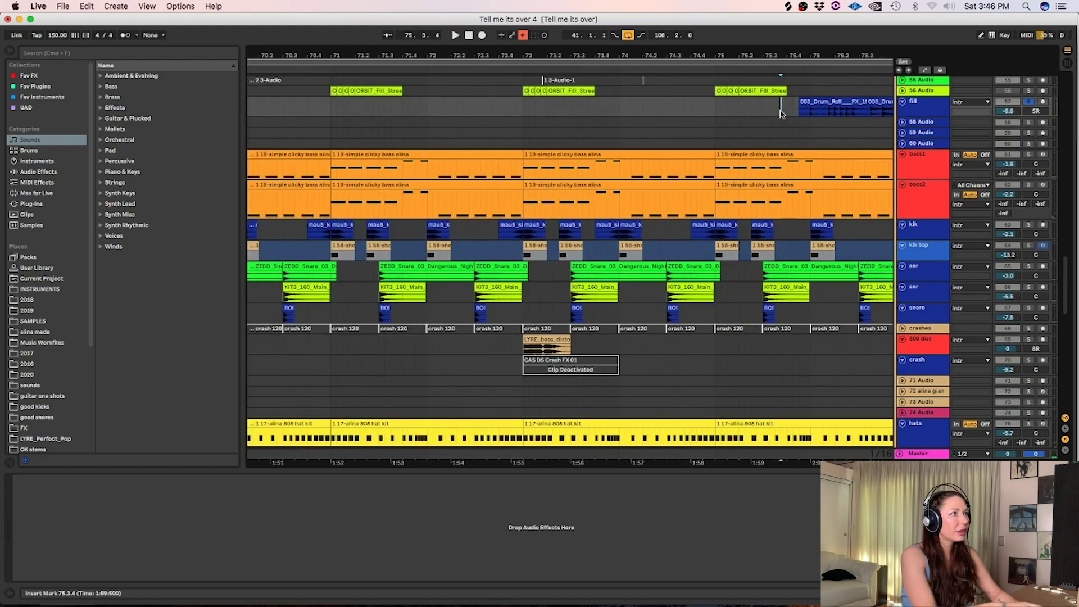
scroll(872, 359, "right", 3)
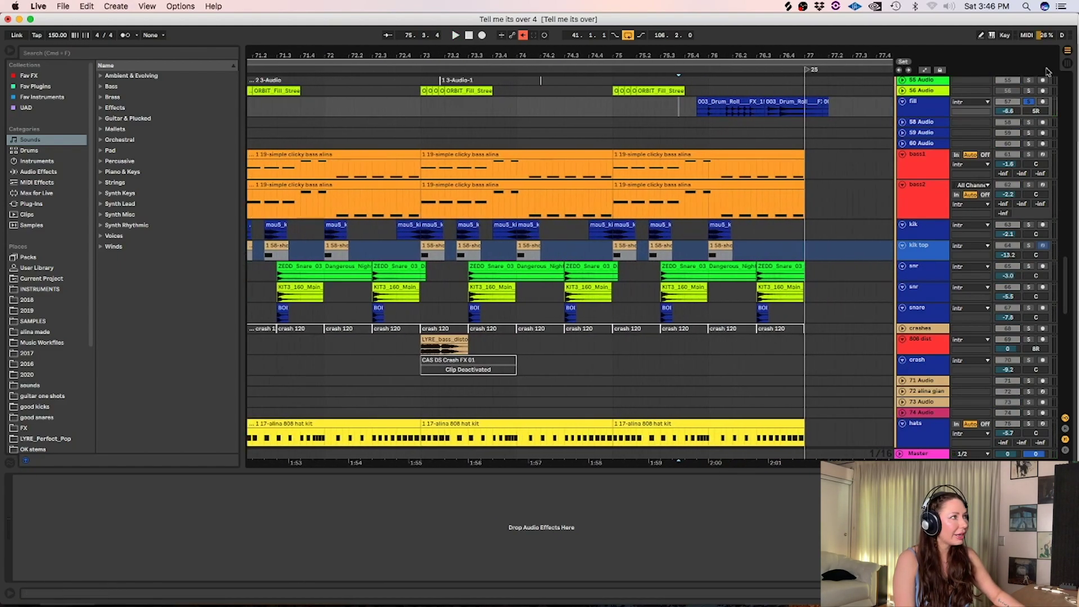
left_click(1031, 102)
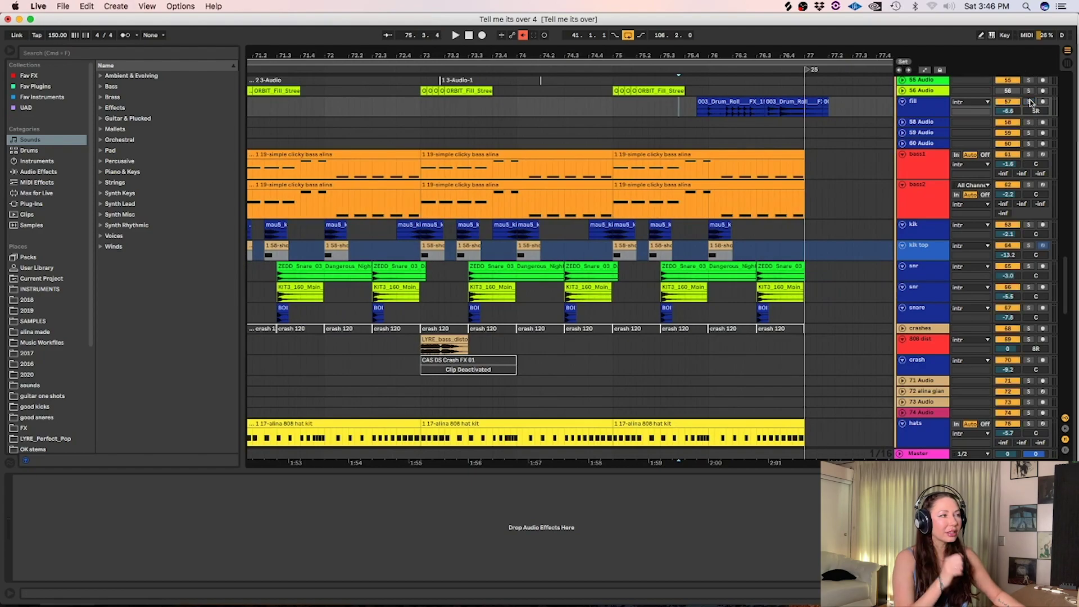
Look through the tracks below the hats and the vocal tracks above the instrument group around the drop
scroll(1069, 304, "down", 10)
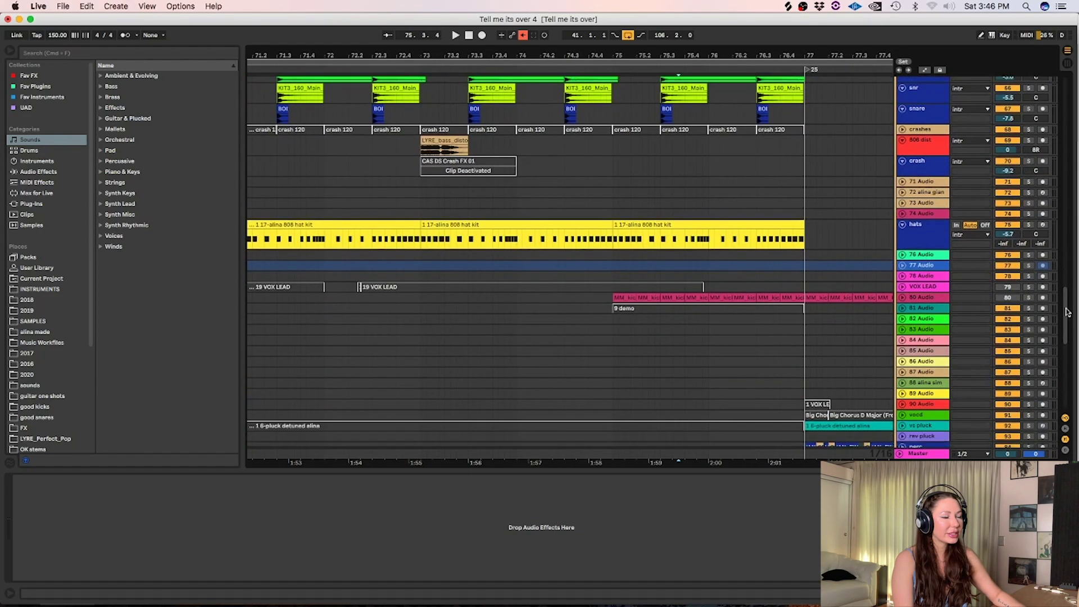
scroll(1069, 316, "down", 3)
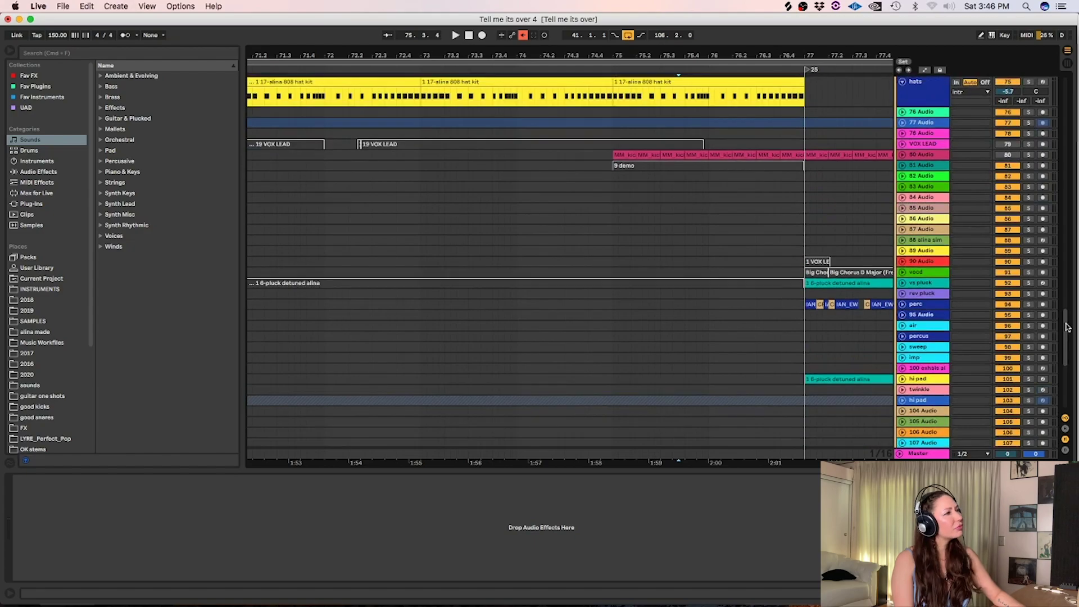
scroll(1066, 364, "up", 15)
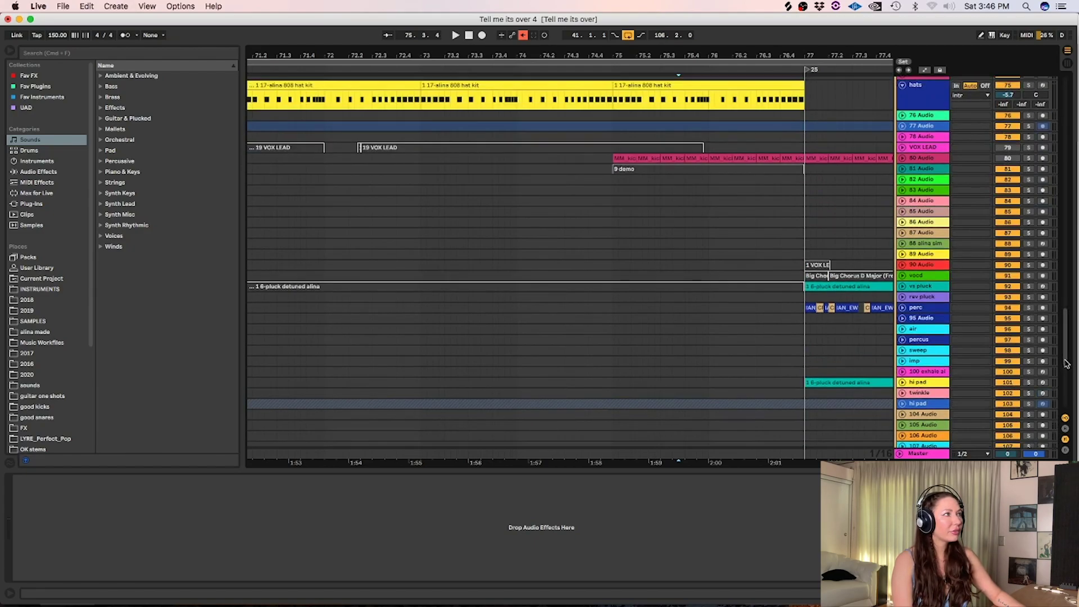
scroll(706, 365, "up", 5)
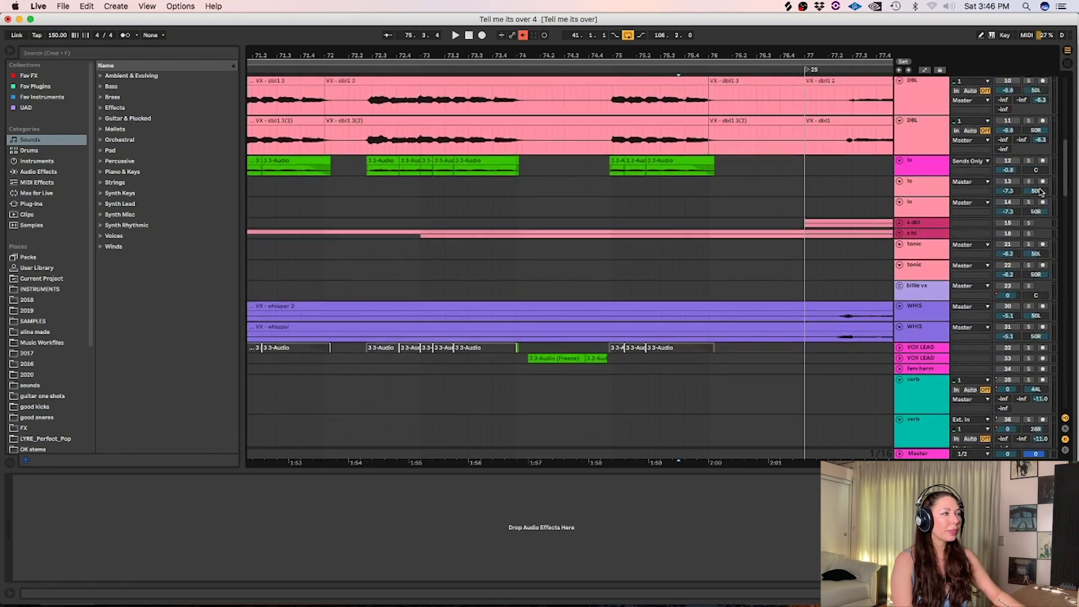
left_click(690, 408)
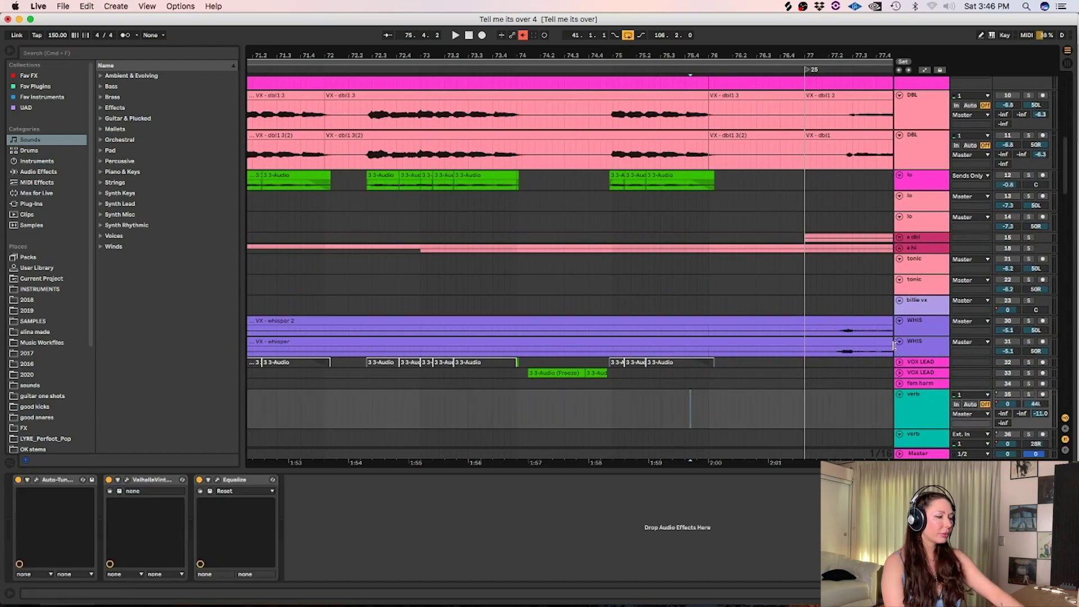
key("minus")
key("minus")
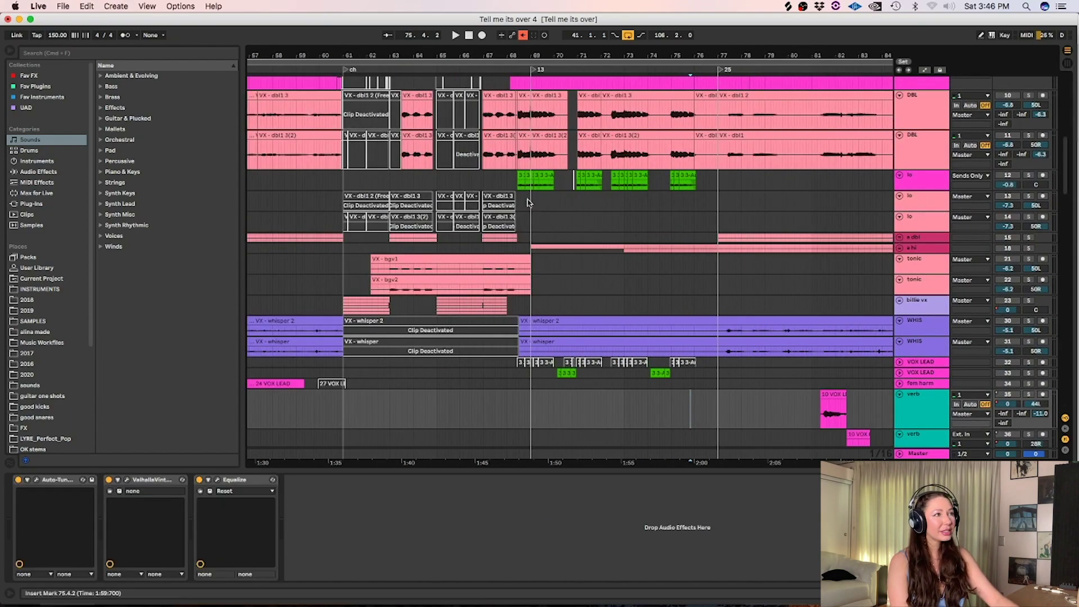
left_click(520, 190)
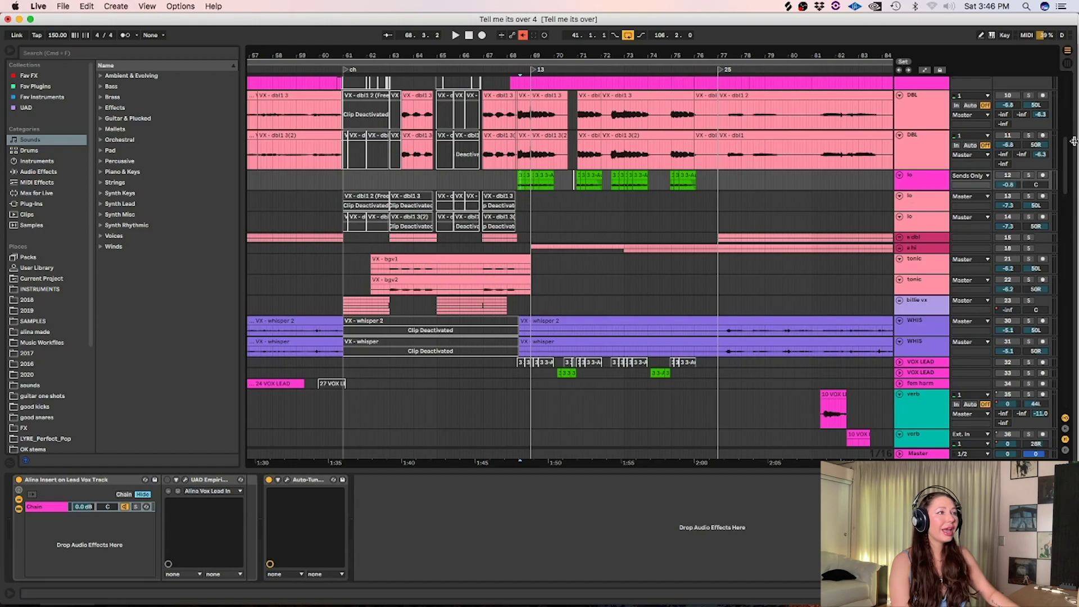
Collapse the intr group and play it soloed from the ch marker at 61.1.1
left_click_drag(1072, 163, 1072, 216)
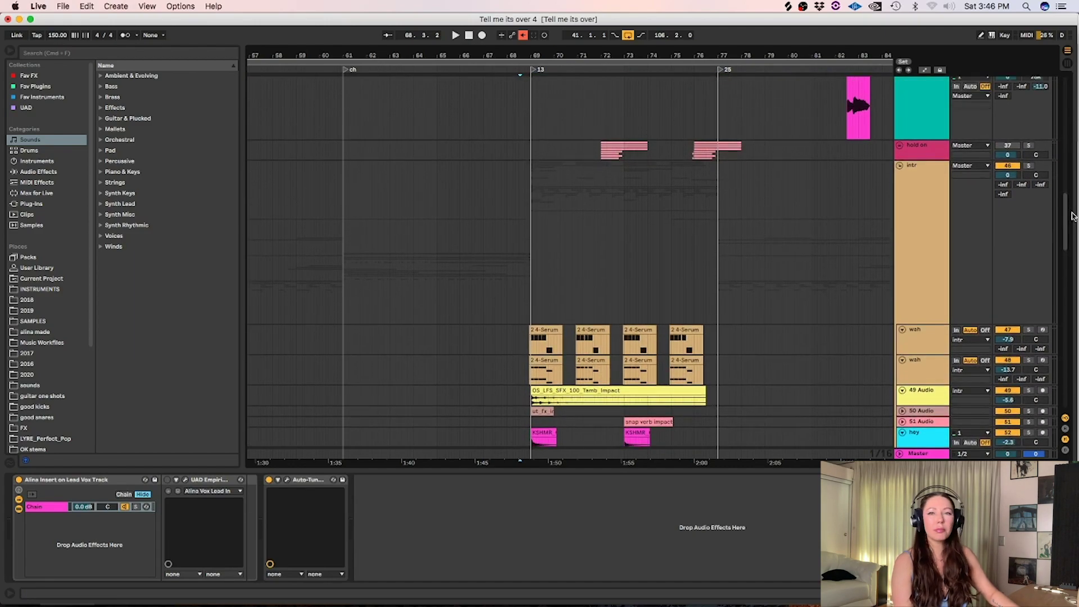
left_click(899, 164)
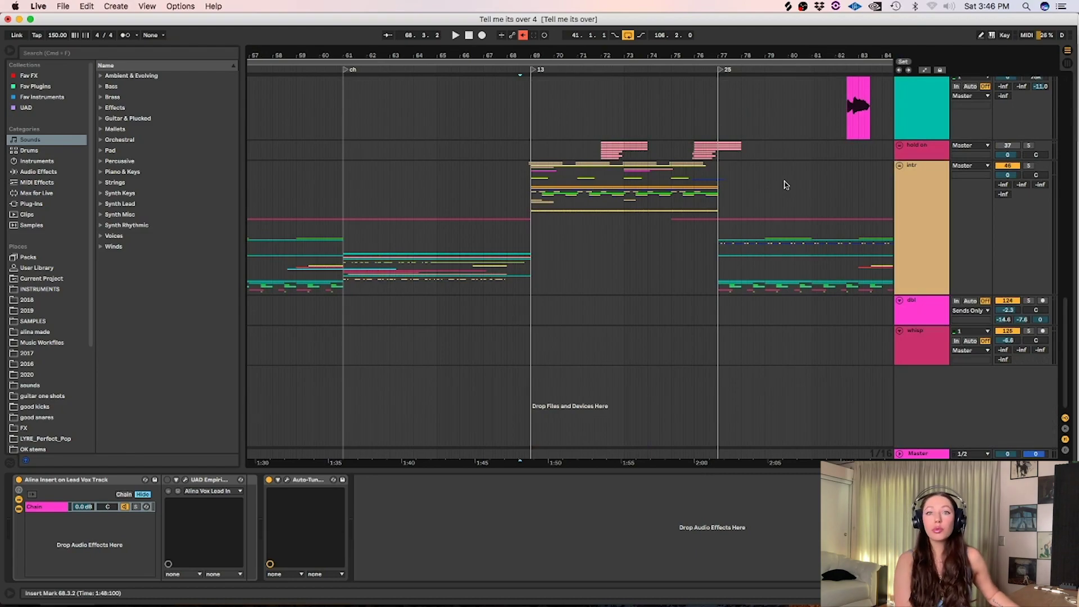
left_click_drag(458, 464, 662, 426)
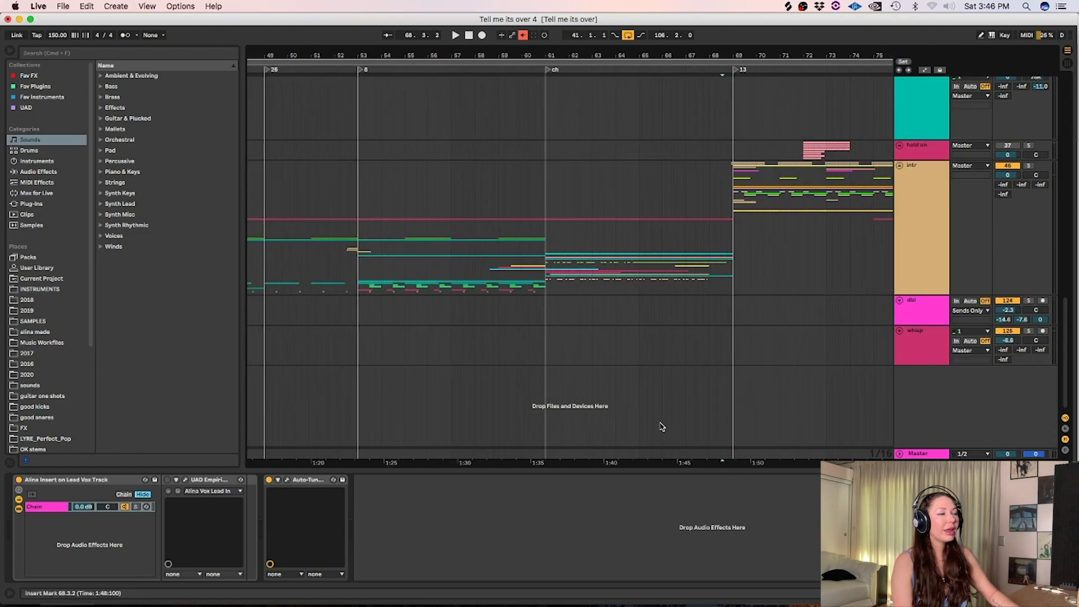
left_click(544, 205)
left_click(548, 197)
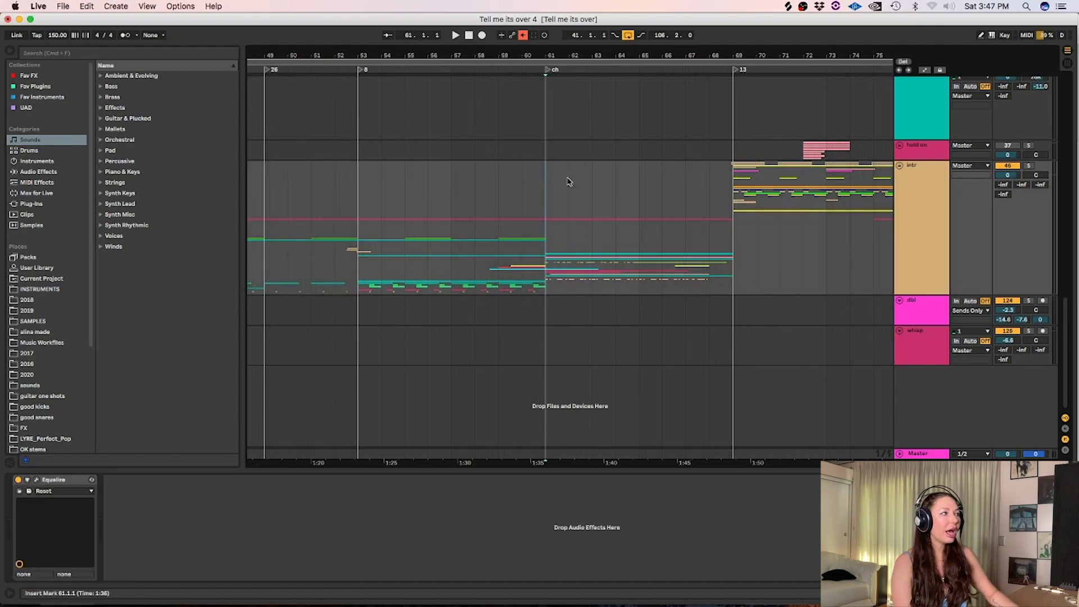
left_click(1029, 165)
key("space")
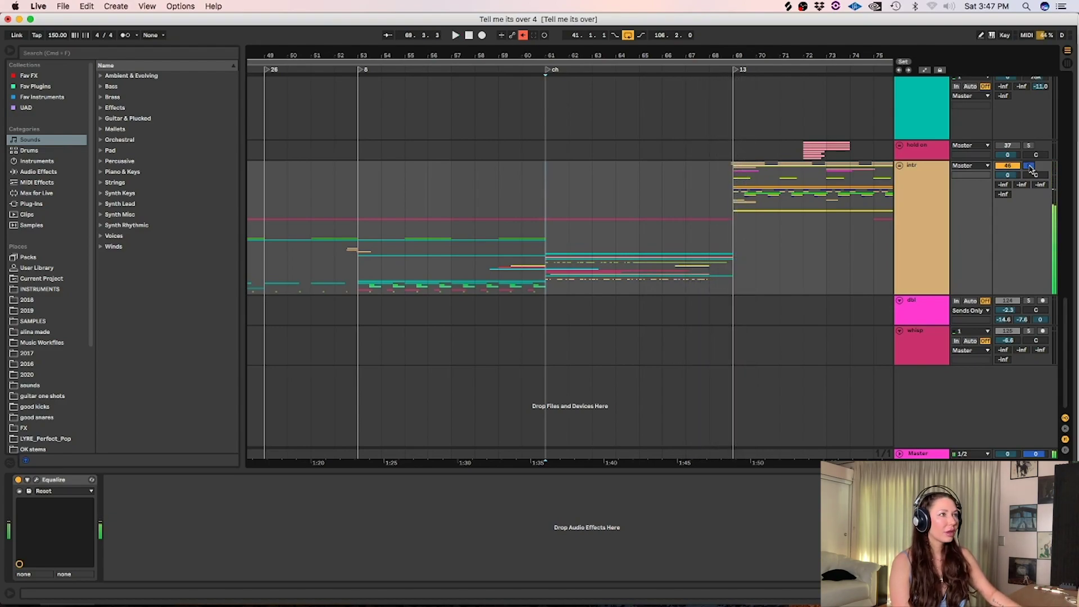
Expand the intr group's tracks and play the chorus section from 61.1.1
left_click(900, 165)
left_click_drag(1066, 207, 1056, 278)
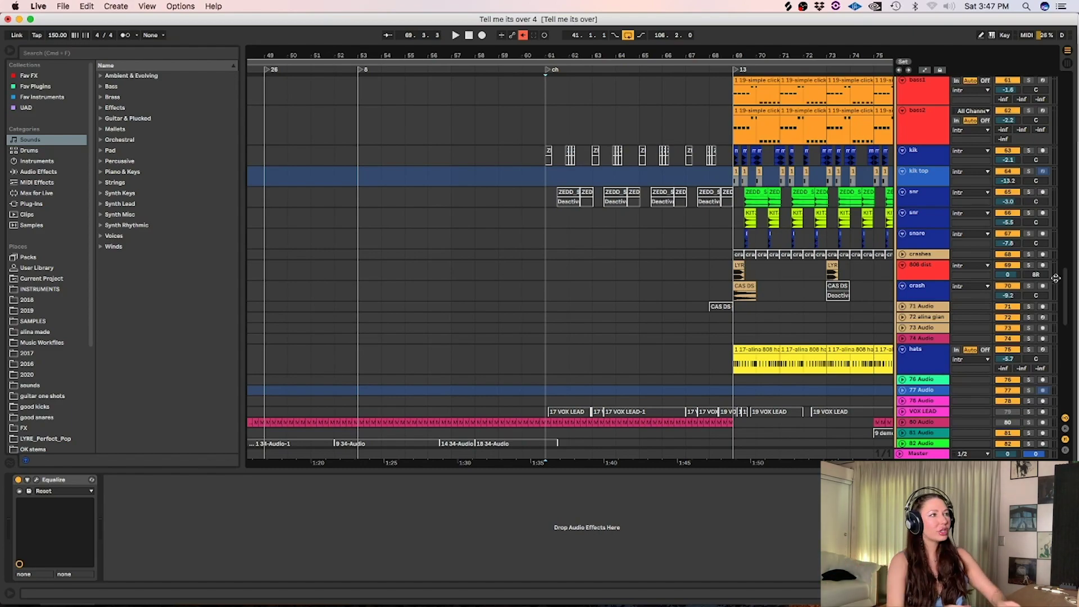
left_click(546, 196)
key("space")
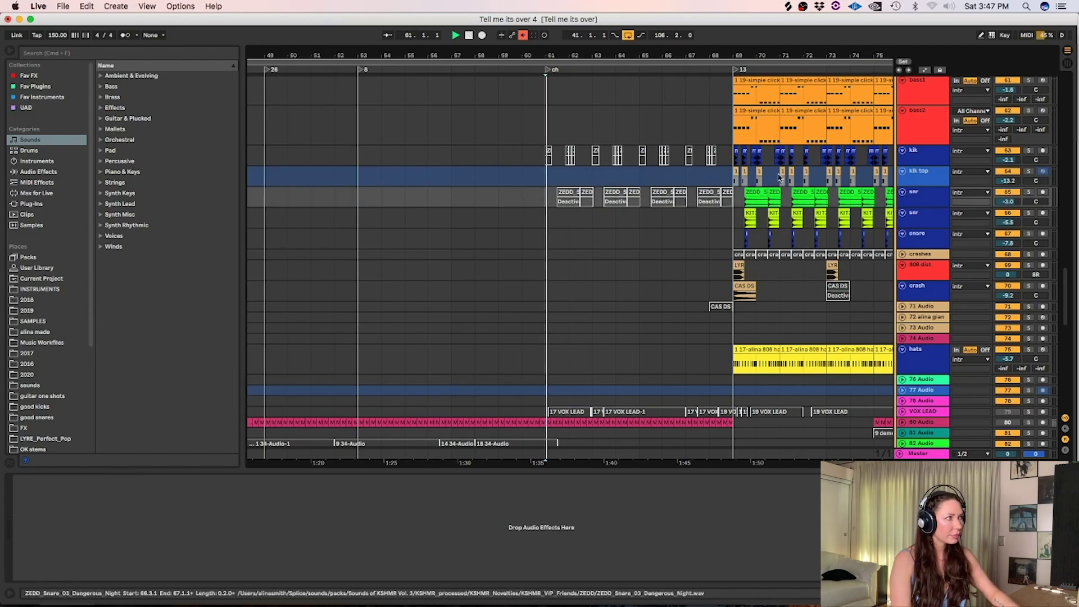
Unfold the 105 Audio and kik small tracks in the lower part of the intr group
scroll(1027, 293, "down", 10)
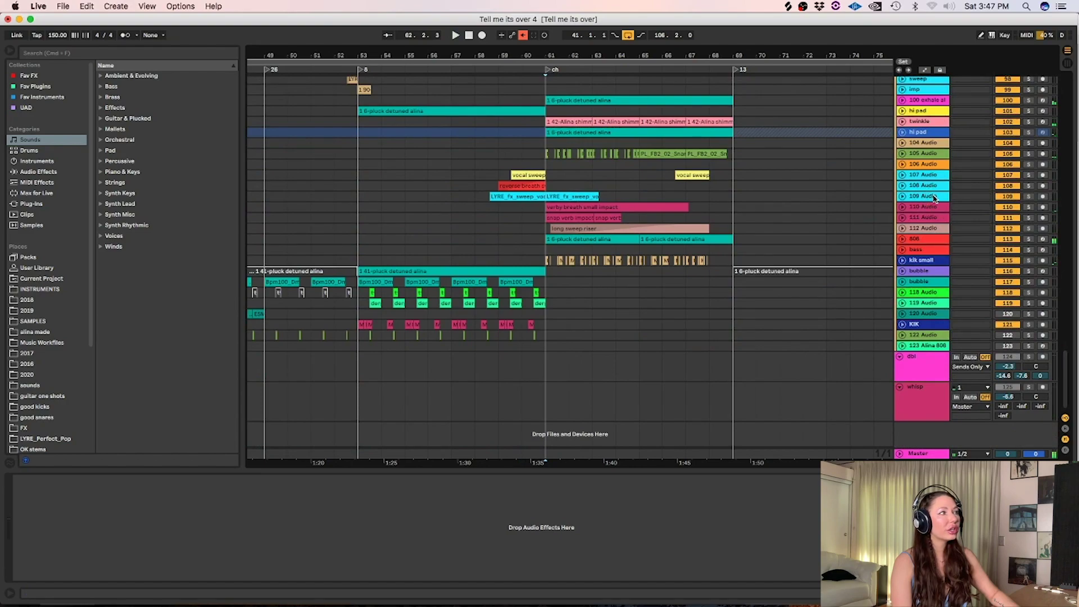
left_click(902, 153)
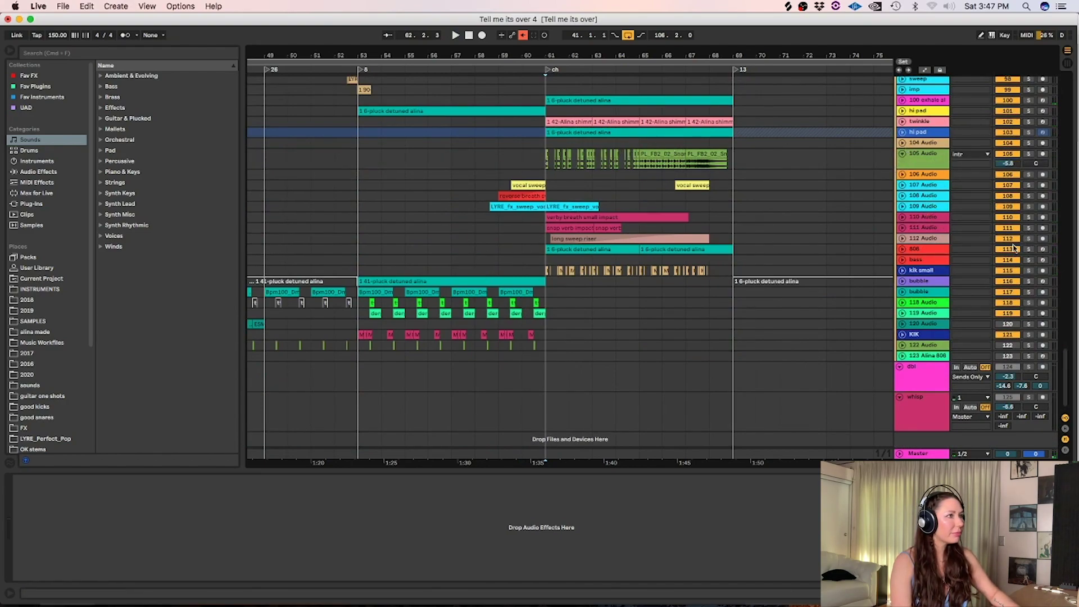
left_click(902, 271)
Play the chorus from 61.1.1 with the kik small track soloed
left_click(541, 273)
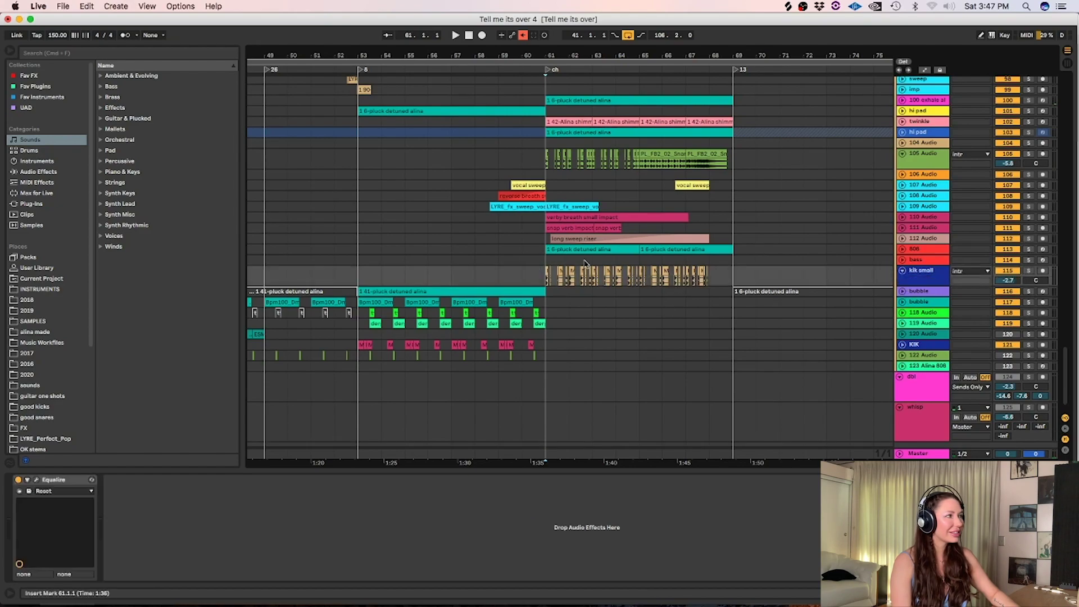
key("plus")
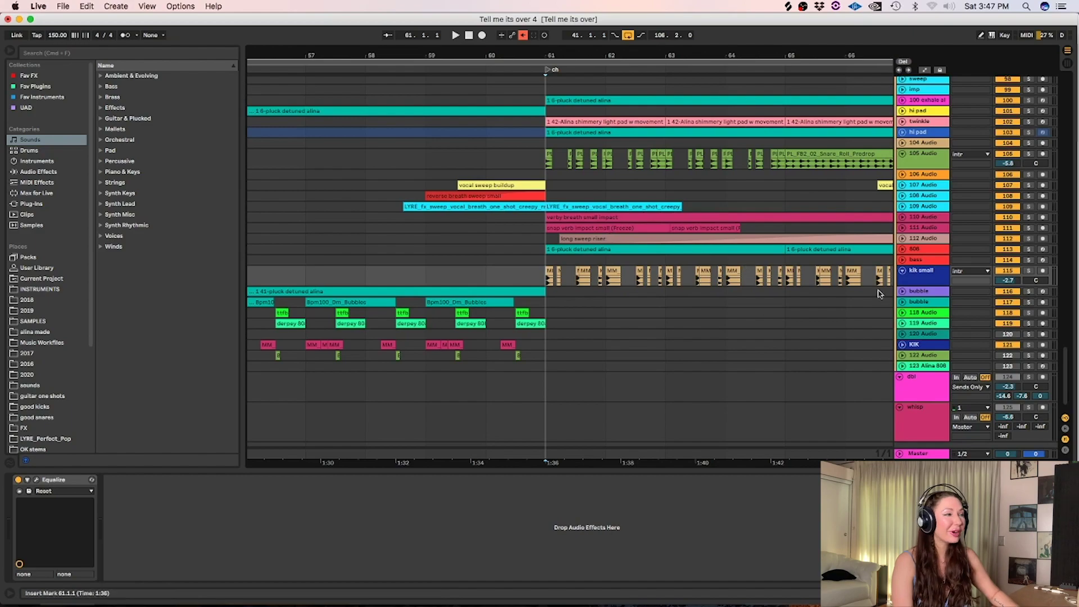
left_click(1019, 271)
key("space")
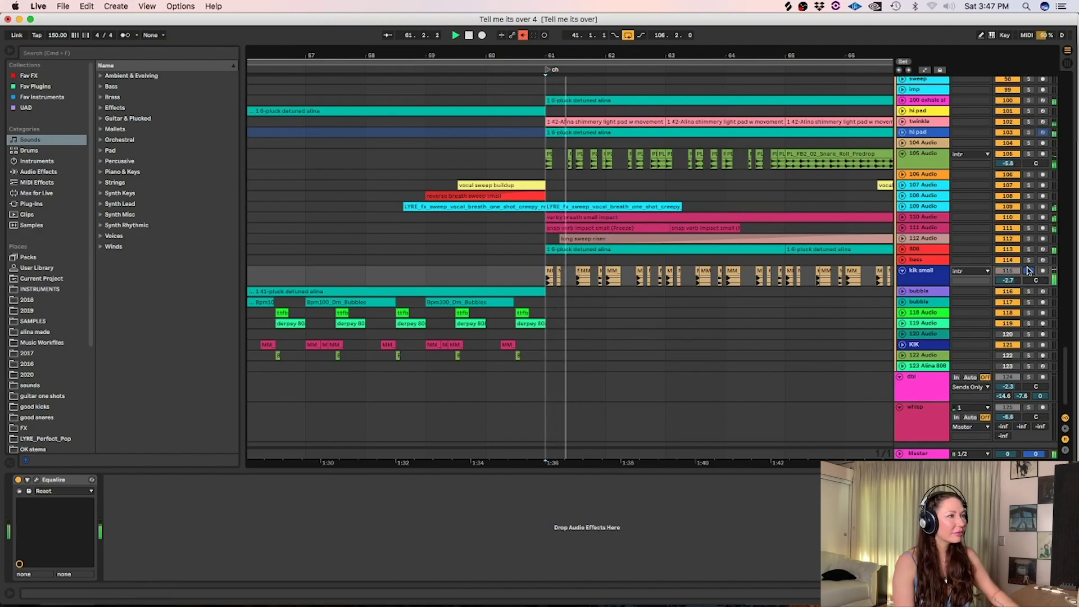
left_click(1029, 270)
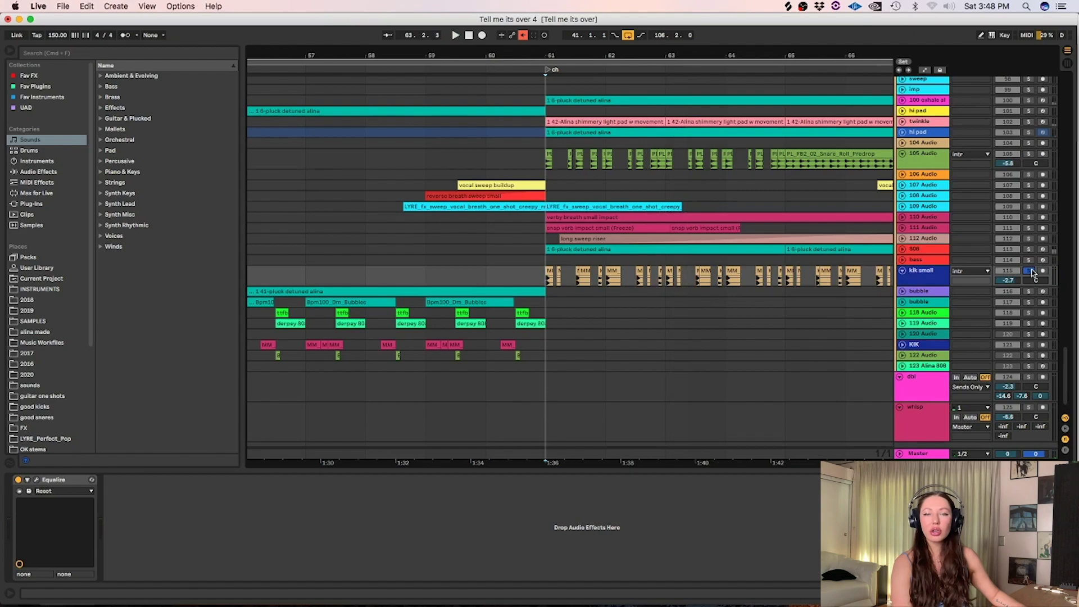
Turn off the kik small track's solo and play the full chorus from 61.1.1
left_click(1030, 271)
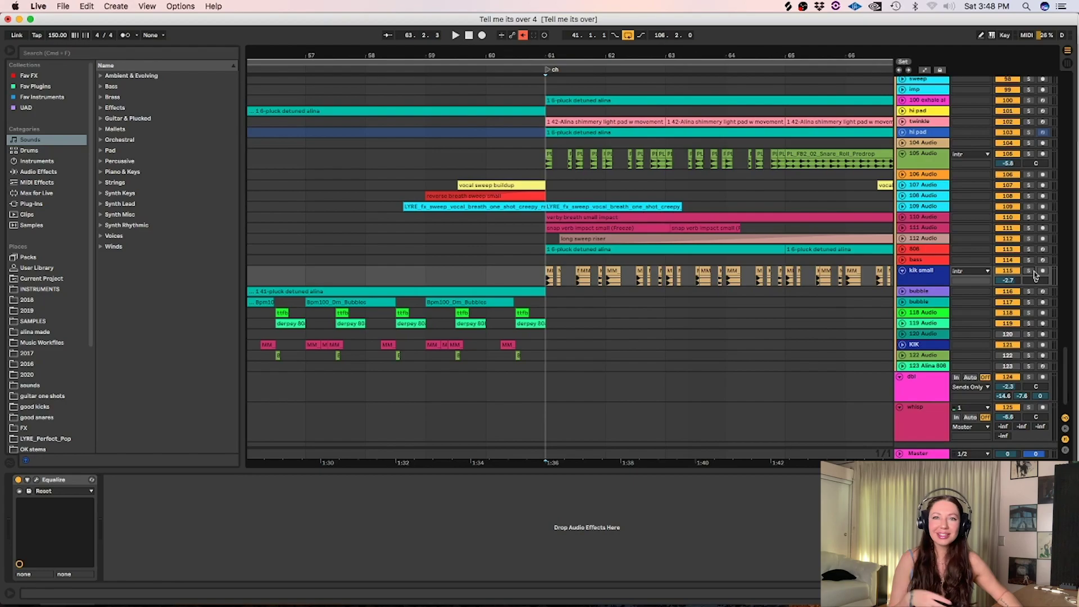
key("space")
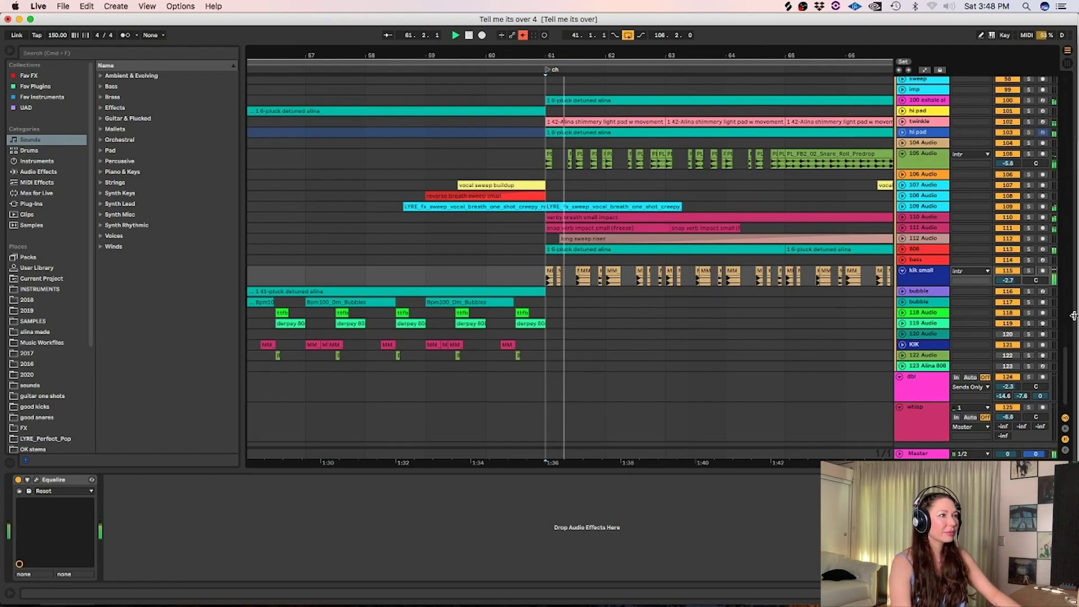
scroll(1066, 361, "up", 5)
key("space")
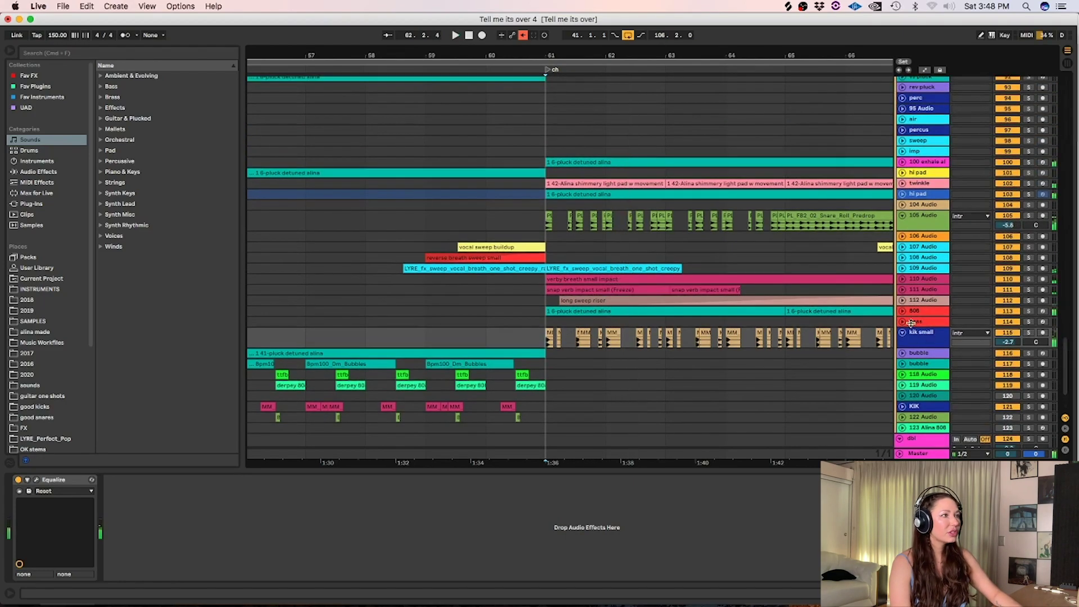
Unfold the 808 track, play it soloed in the chorus and show its device chain
left_click(903, 314)
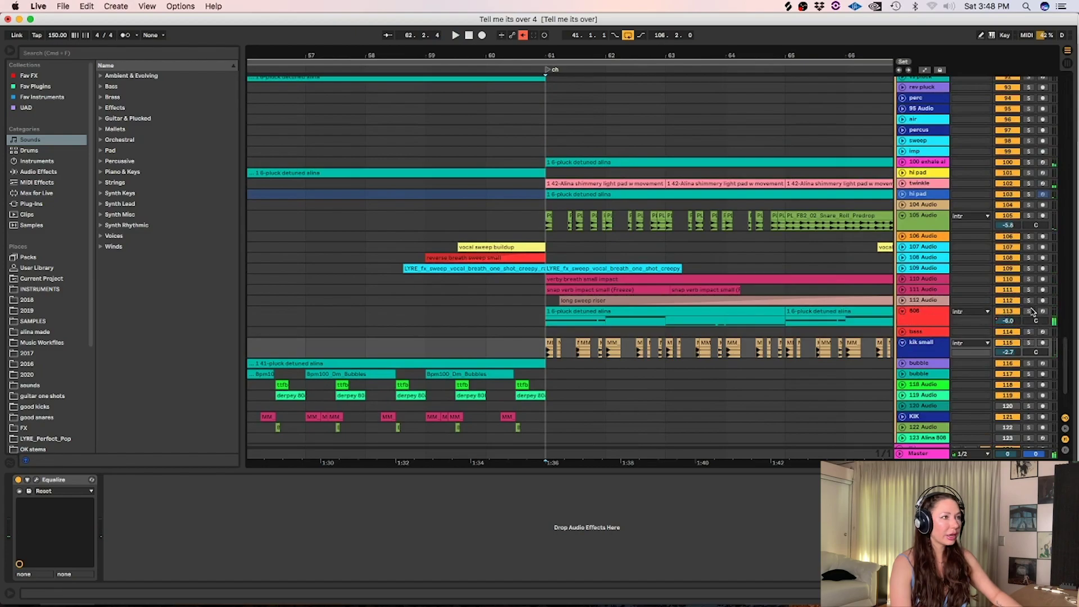
key("space")
left_click(934, 316)
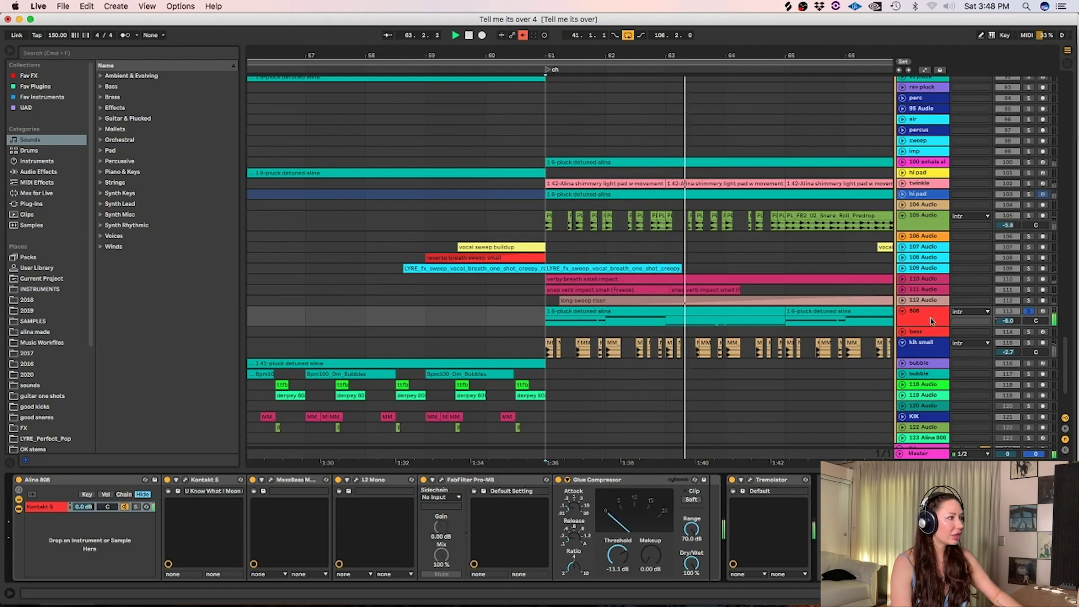
Inspect the 808 track's Tremolator plug-in window, then stop playback and turn off the track's solo
left_click(750, 479)
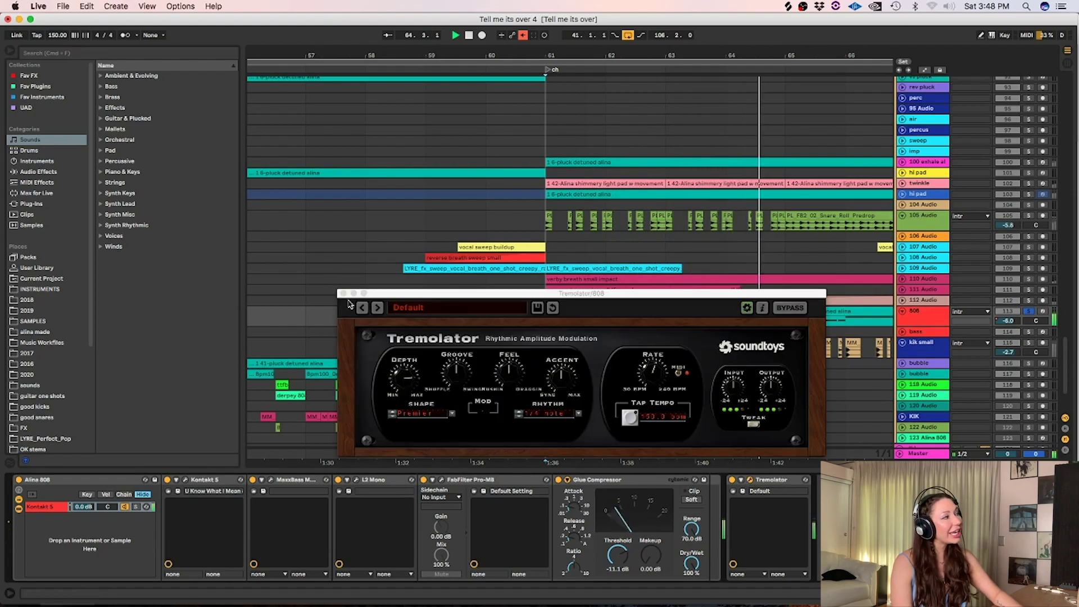
left_click(411, 291)
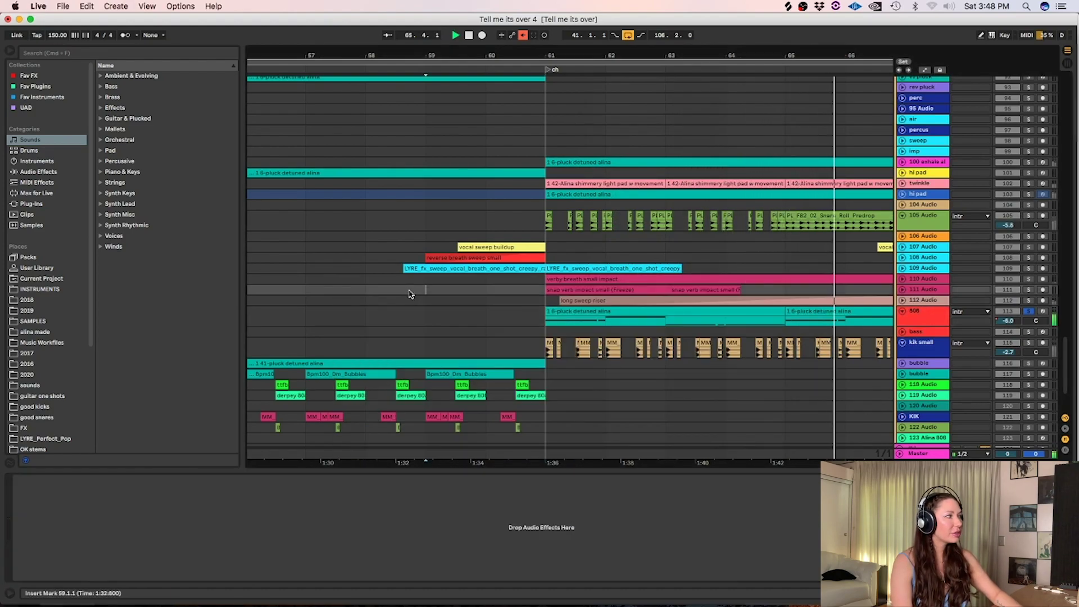
left_click(918, 317)
left_click_drag(564, 294, 535, 162)
key("super+alt+p")
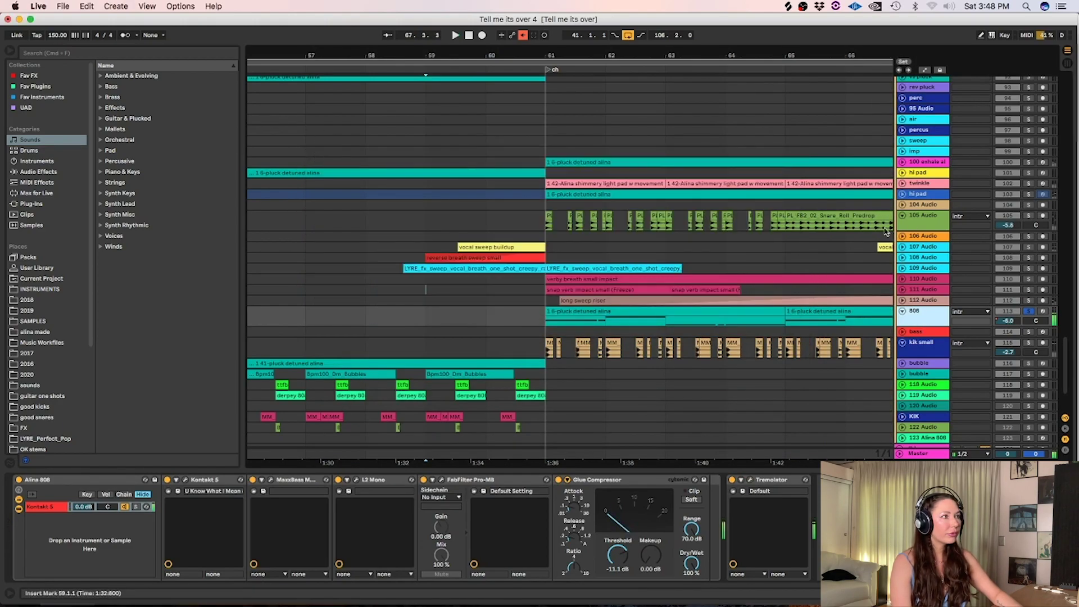
left_click(1028, 312)
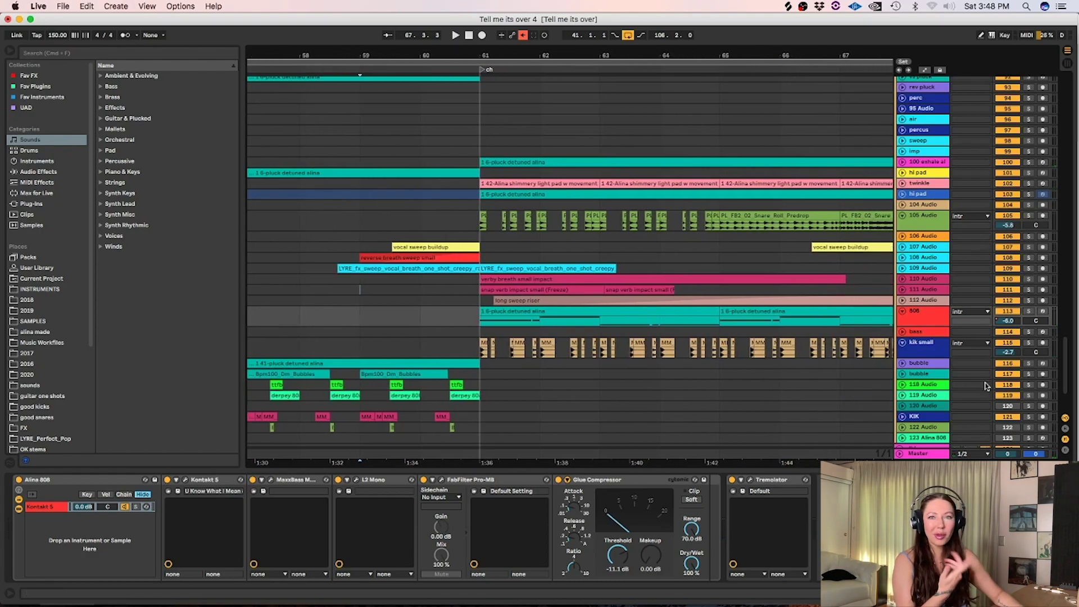
Unfold the 110, 111 and 112 Audio tracks and place the insert marker at 61.1.1
left_click(902, 301)
left_click(902, 289)
left_click(902, 279)
left_click(478, 301)
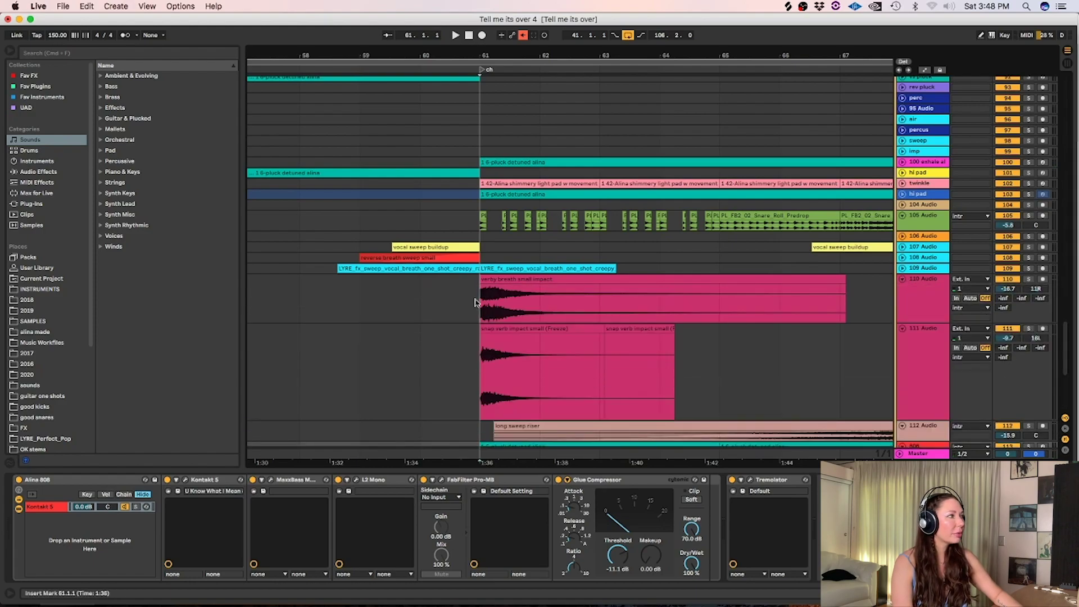
Play the impact clips on 110 Audio and 111 Audio soloed together from 61.1.1
left_click(1030, 333)
left_click(1029, 280, "super")
key("space")
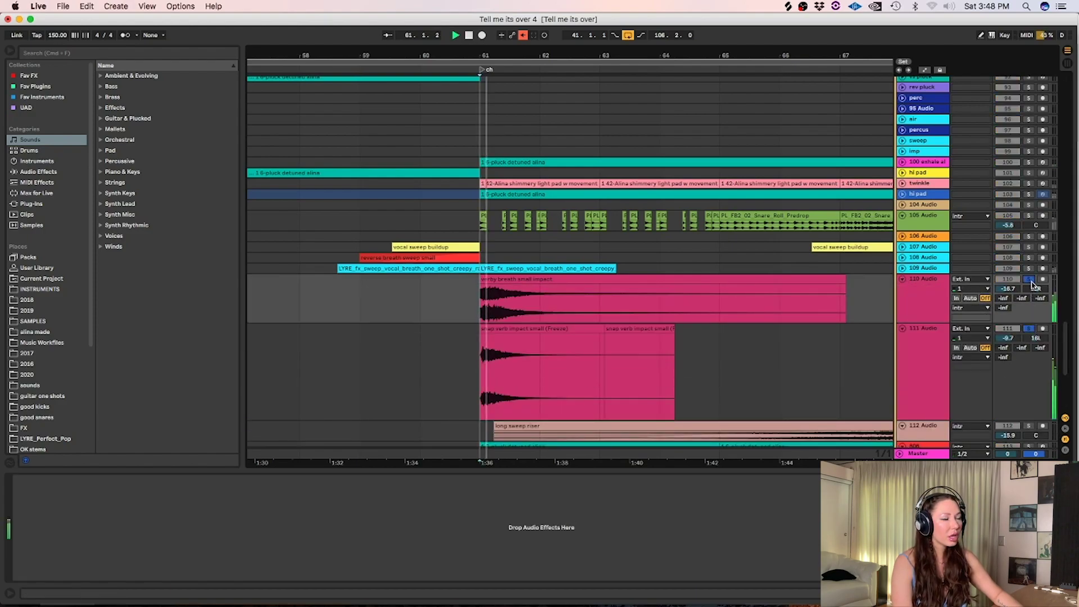
Play the 110 Audio and 111 Audio impacts one at a time in solo, leaving both unsoloed at the end
left_click(1029, 329)
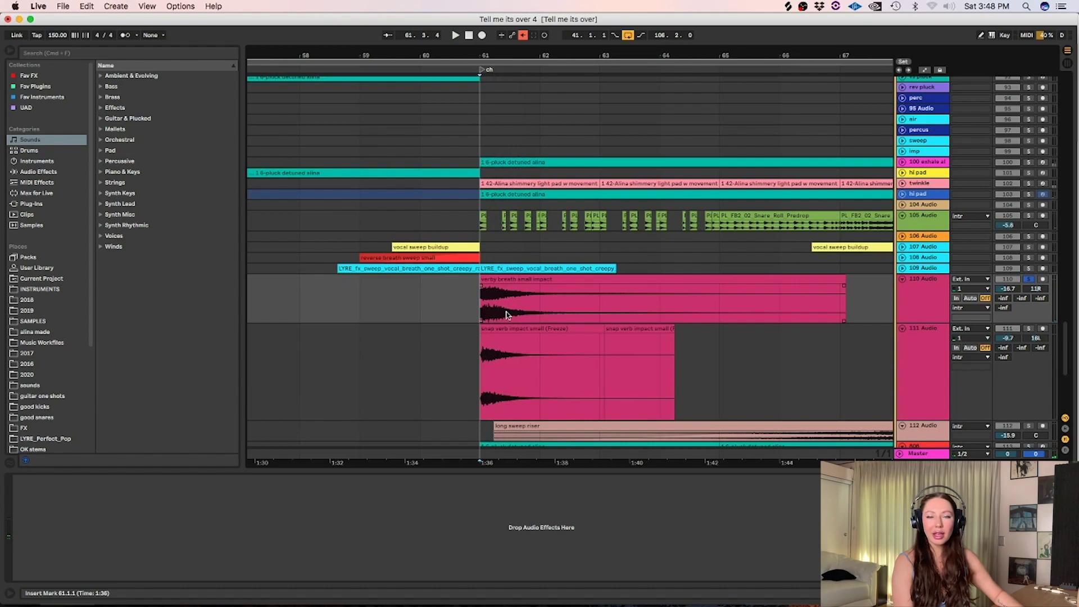
key("space")
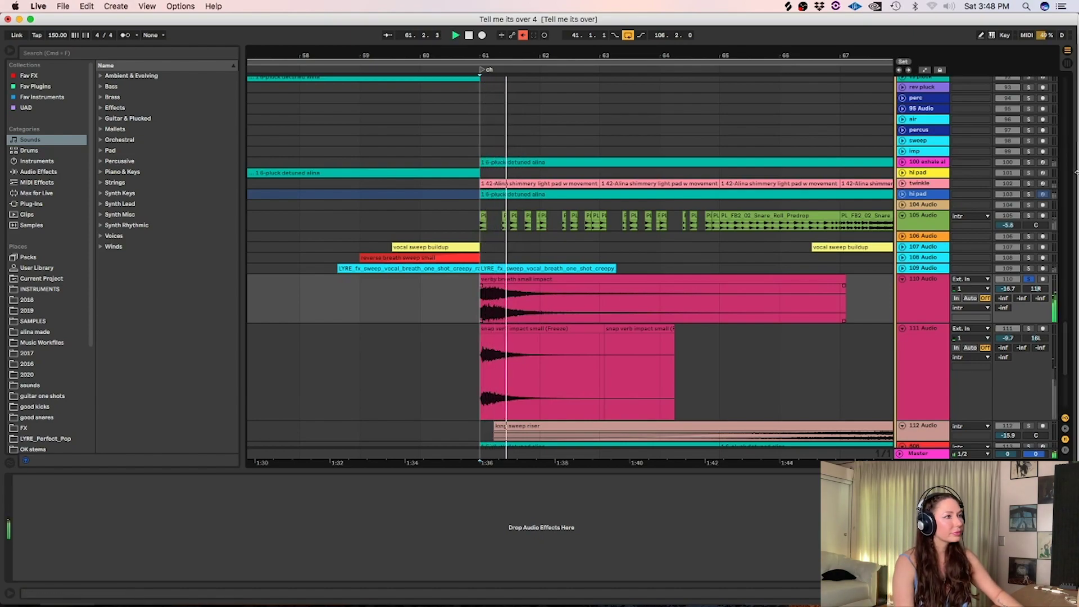
left_click(1029, 328)
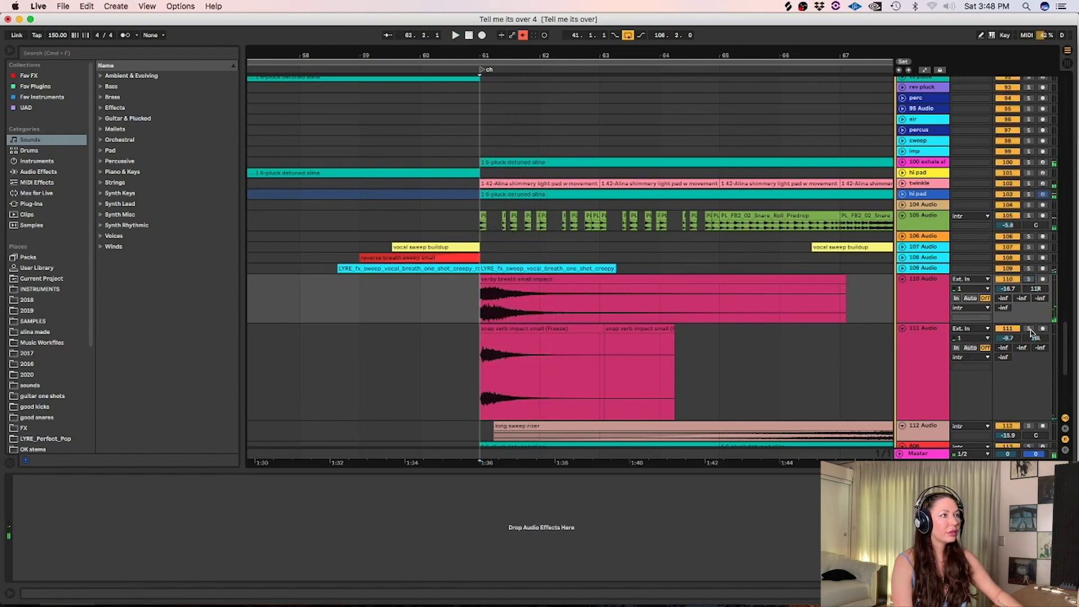
key("space")
key("space")
key("space")
key("space")
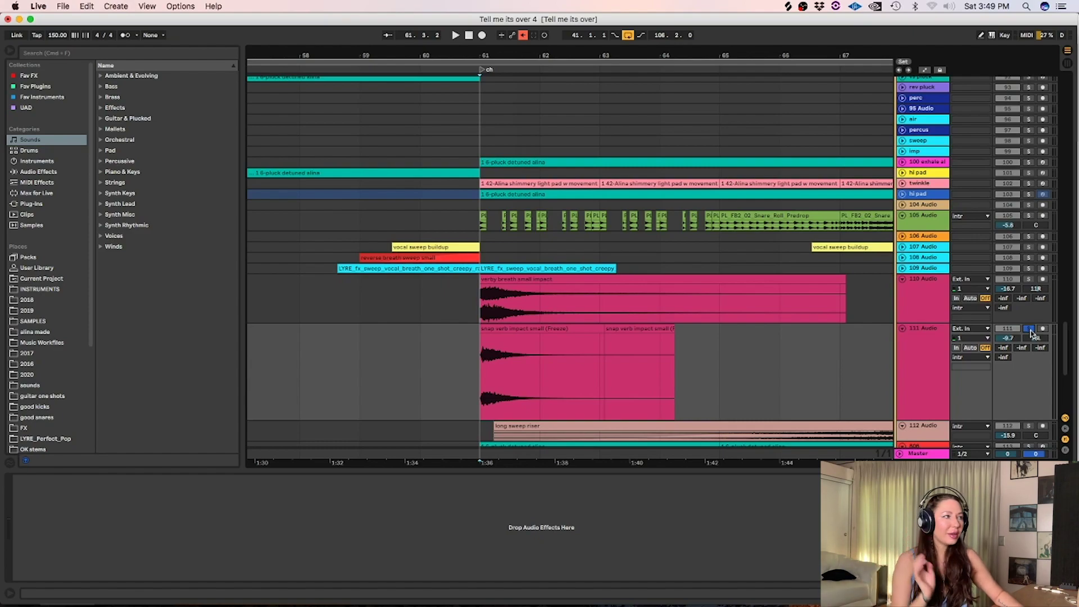
left_click(1030, 330)
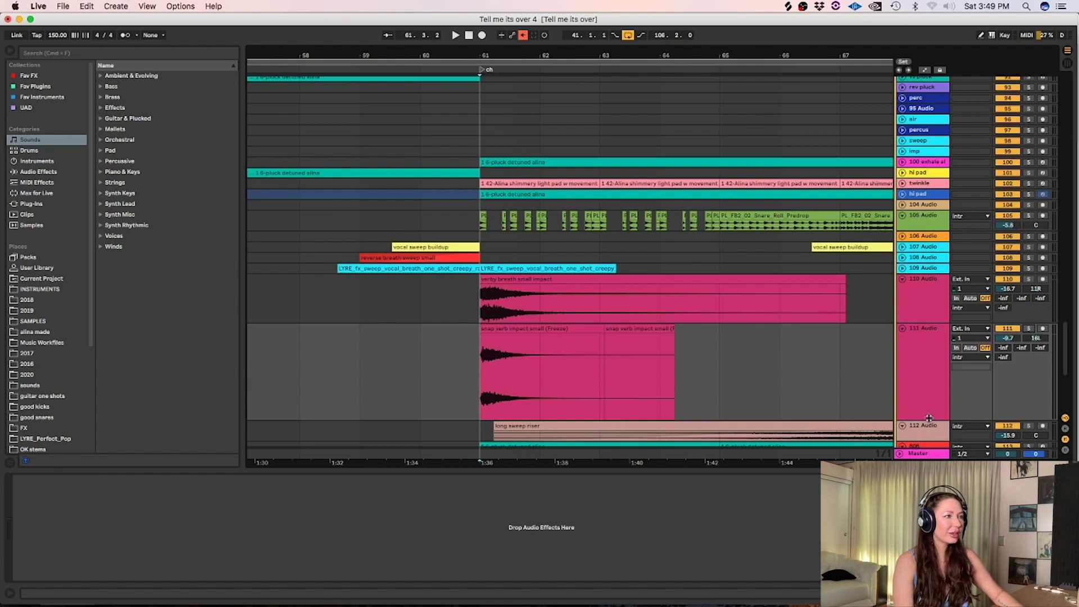
Unfold and enlarge the 109 Audio track and play its vocal breath sweep soloed from 59.1.1
left_click_drag(929, 418, 928, 387)
left_click(902, 268)
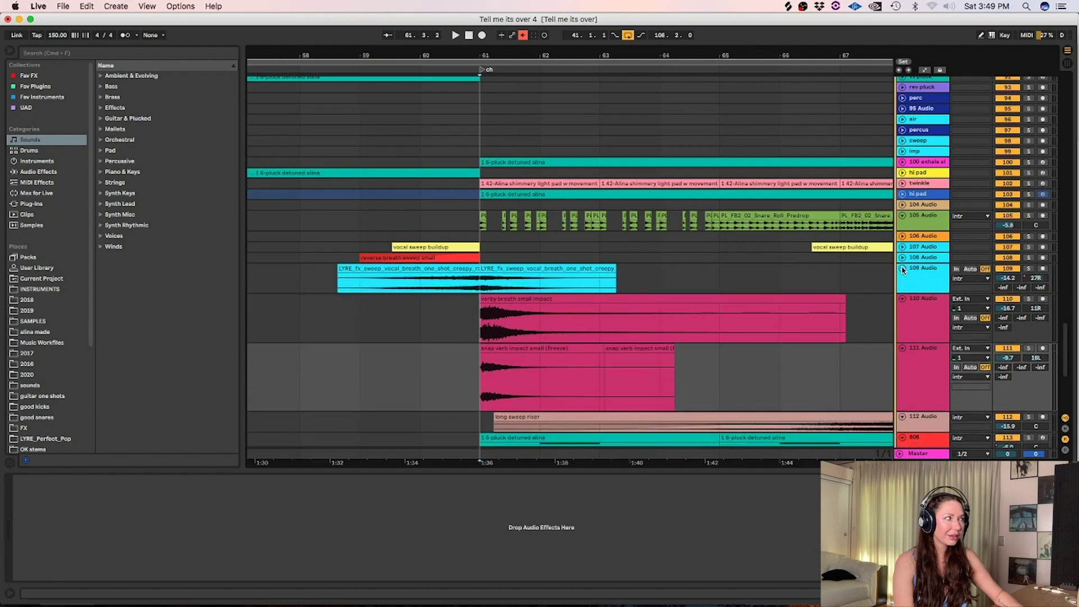
left_click(361, 288)
left_click(1028, 268)
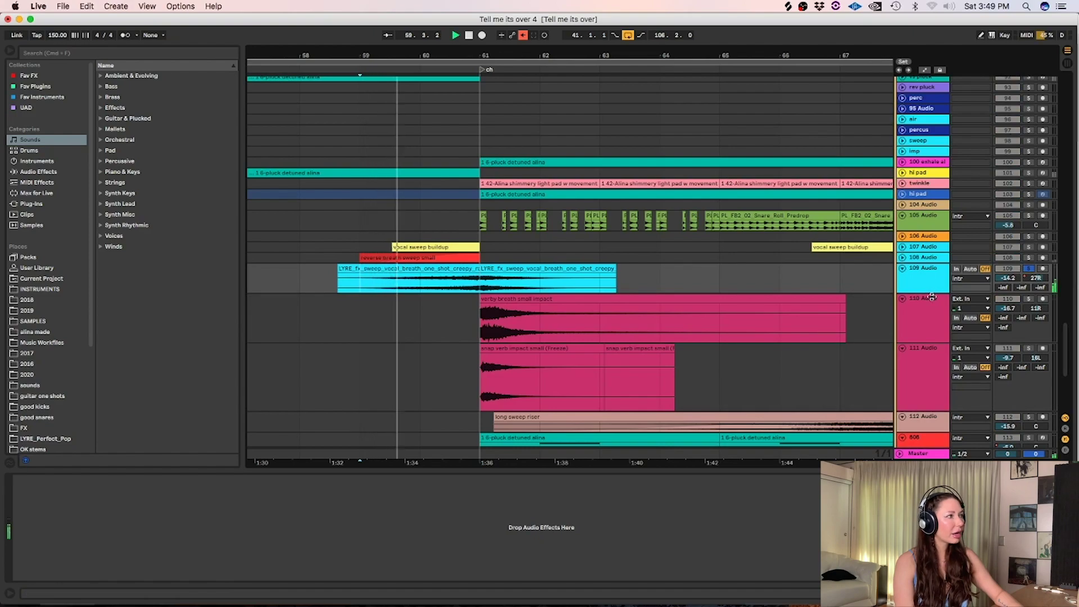
left_click_drag(931, 292, 932, 331)
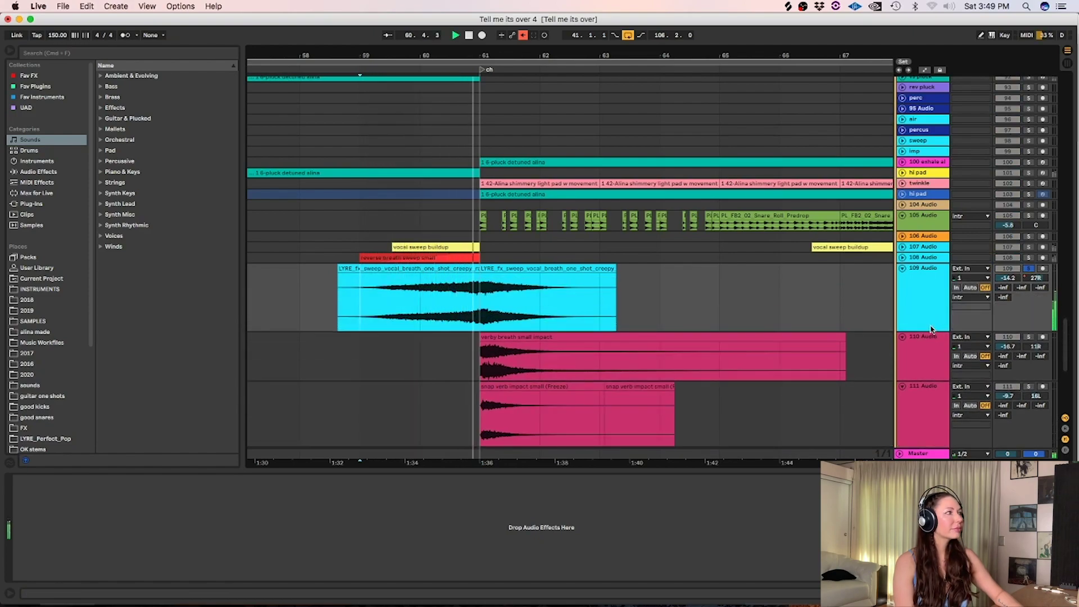
key("space")
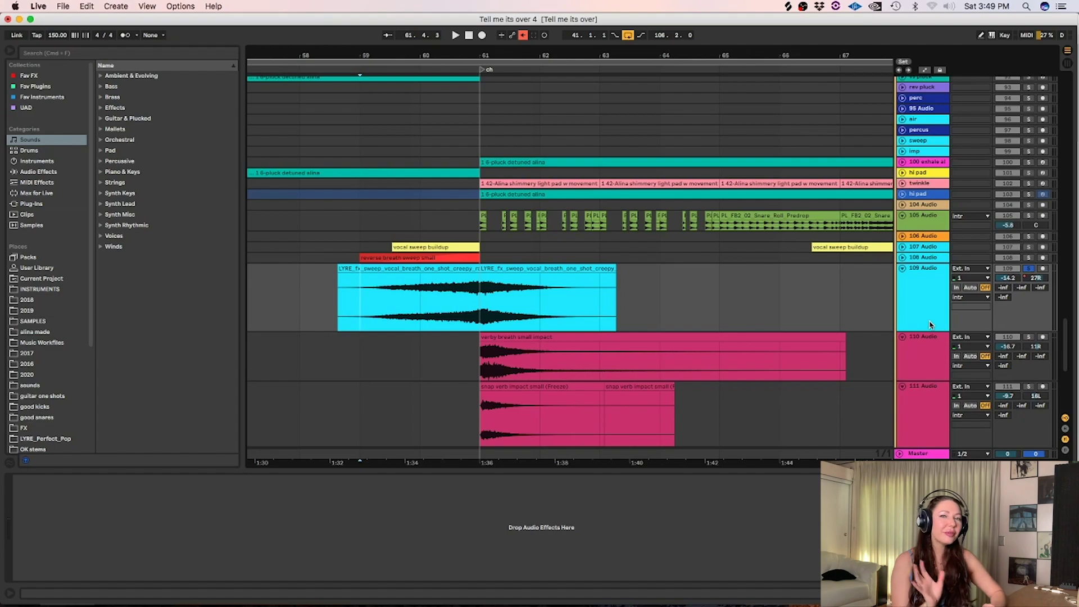
left_click(1029, 268)
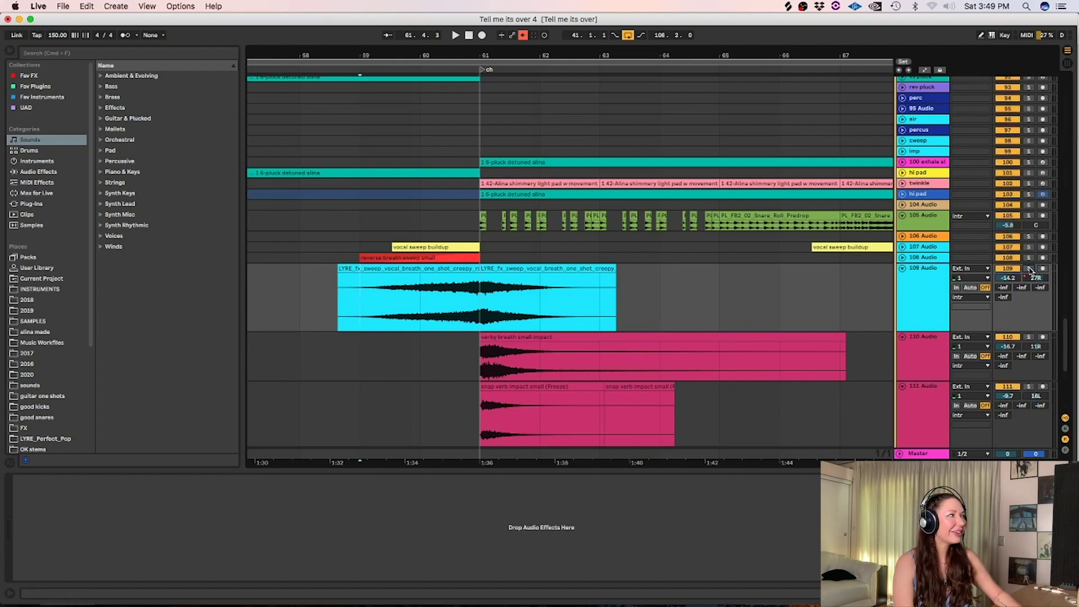
Unfold the 108 Audio and 107 Audio tracks and place the insert marker at 59.1.1
left_click(902, 257)
left_click(902, 247)
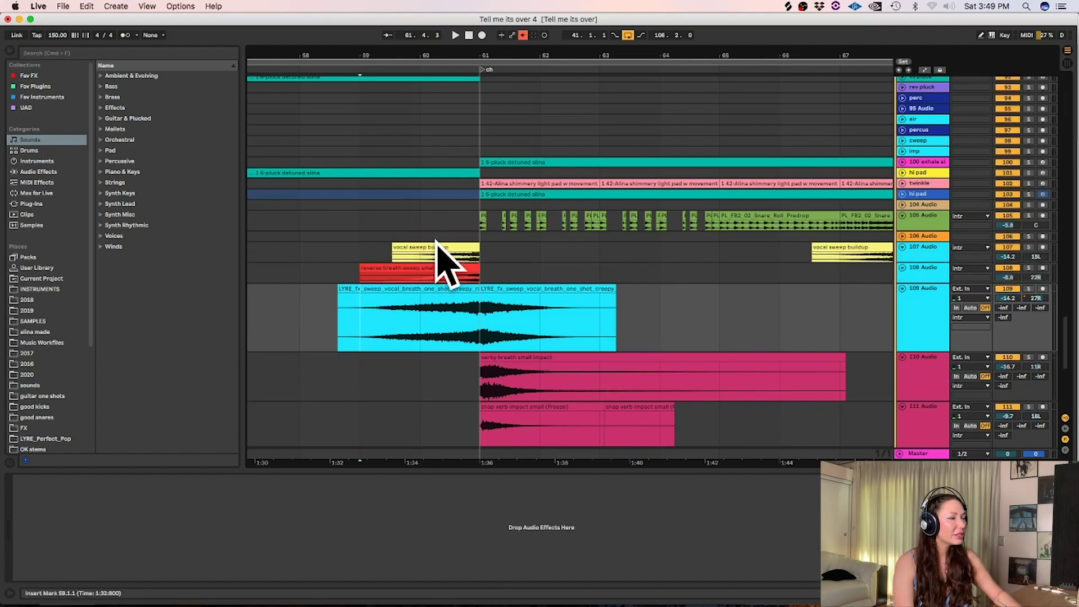
left_click(370, 258)
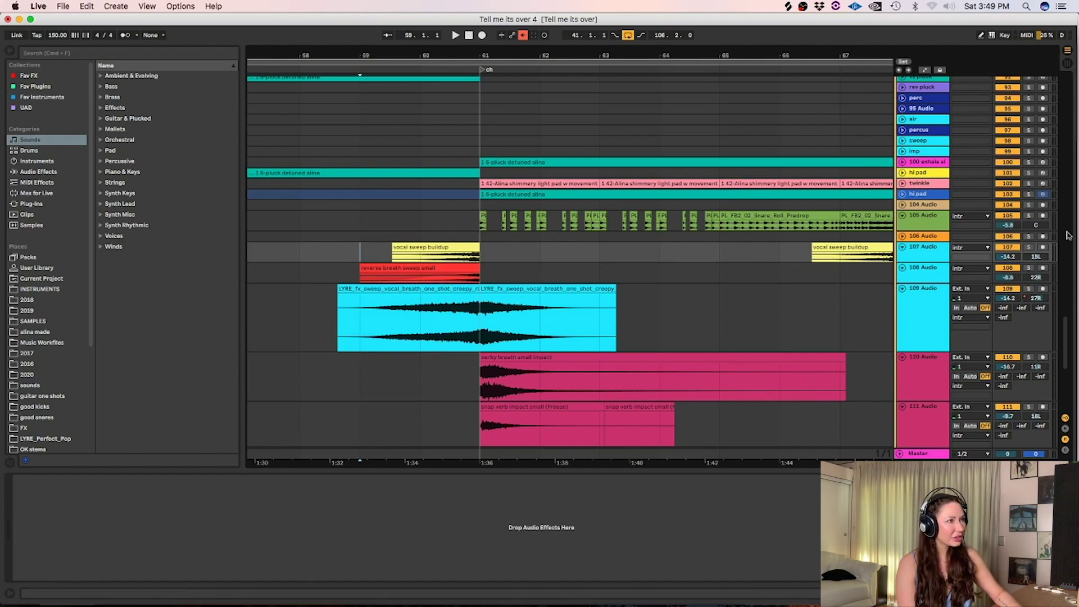
Play the sweeps on 107, 108 and 109 Audio soloed together from 59.1.1, then turn off their solos
left_click(1028, 288)
left_click(1028, 268, "super")
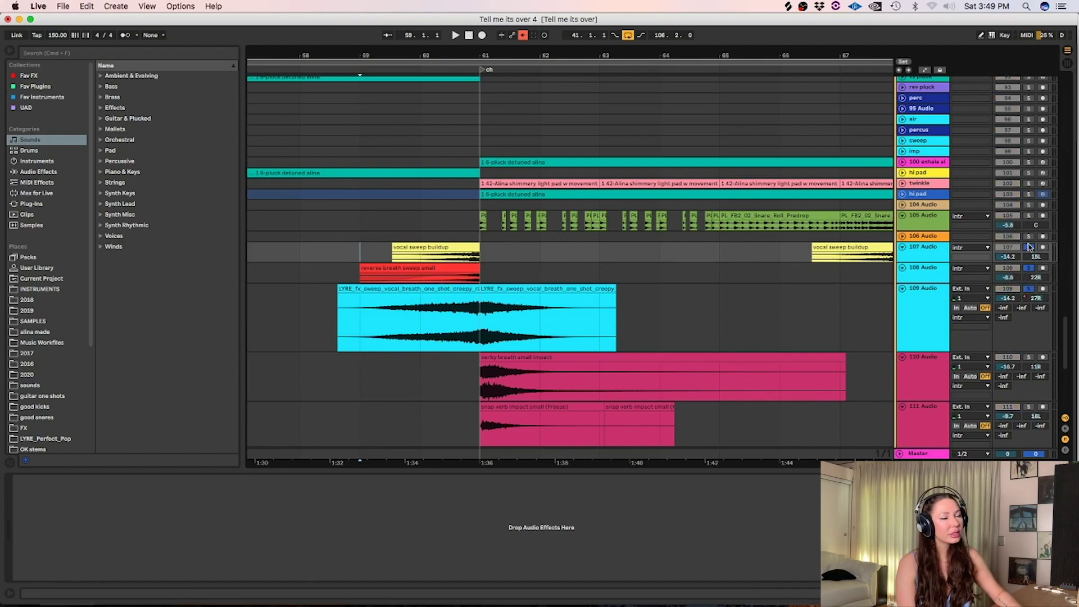
left_click(1028, 248, "super")
key("space")
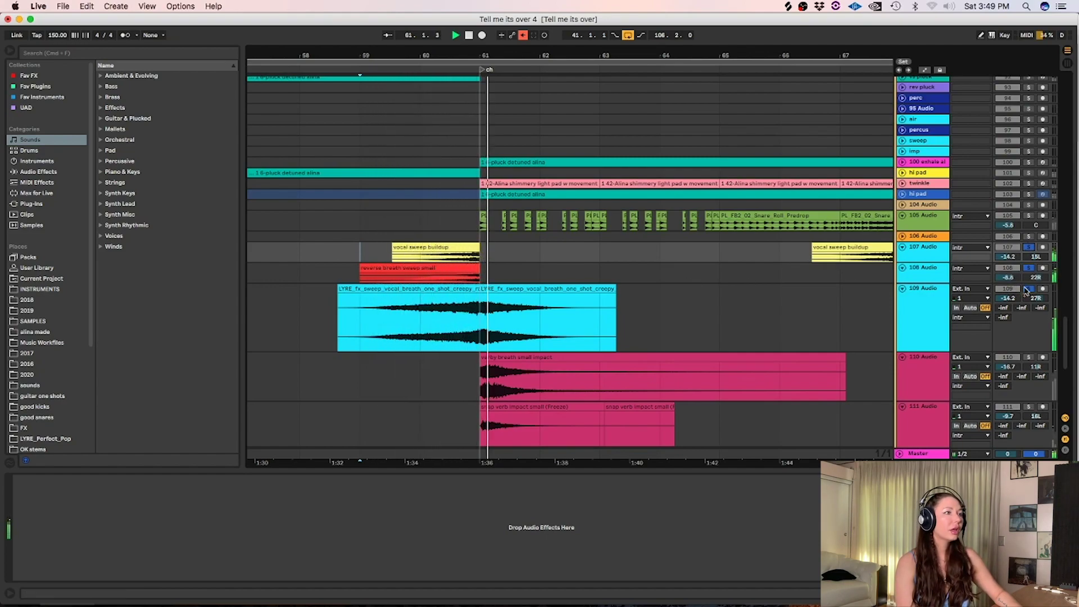
left_click(1028, 288)
left_click(1029, 267)
left_click(1029, 247)
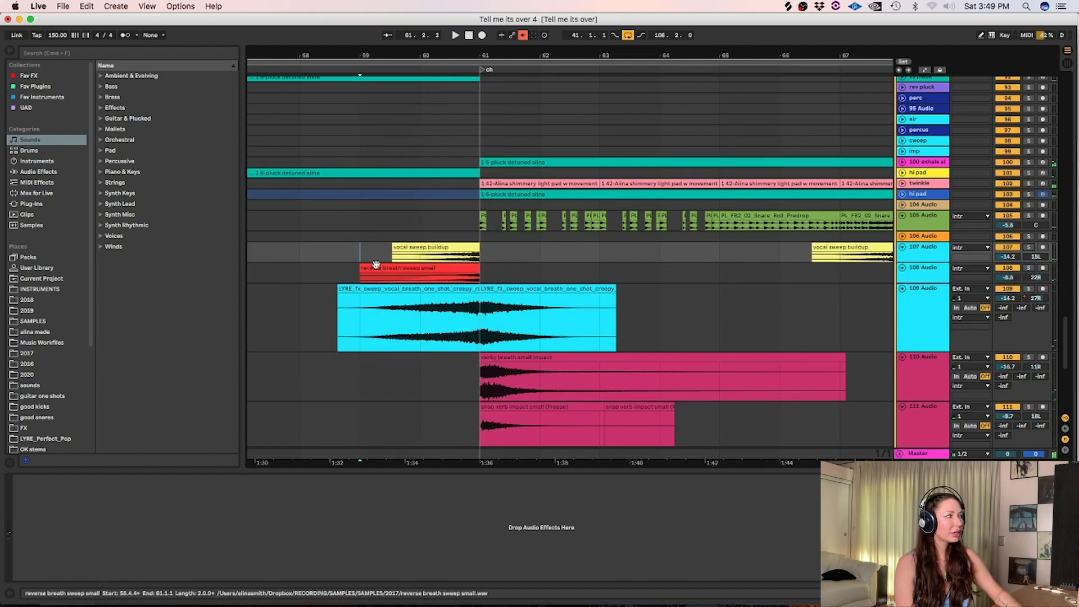
Play the full transition into the chorus from 60.1.1 with no tracks soloed
left_click(426, 255)
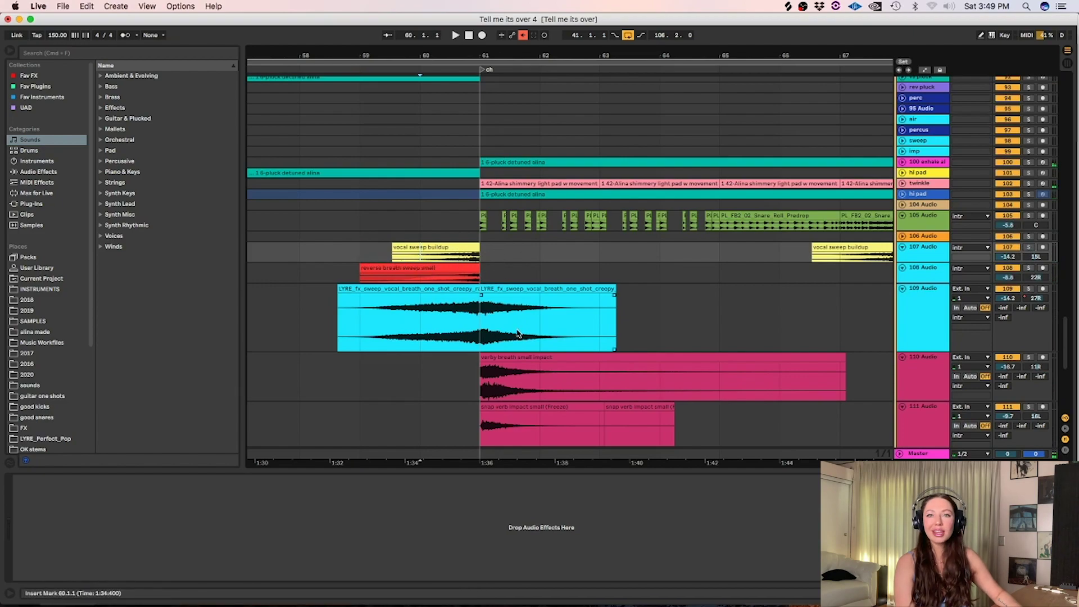
key("space")
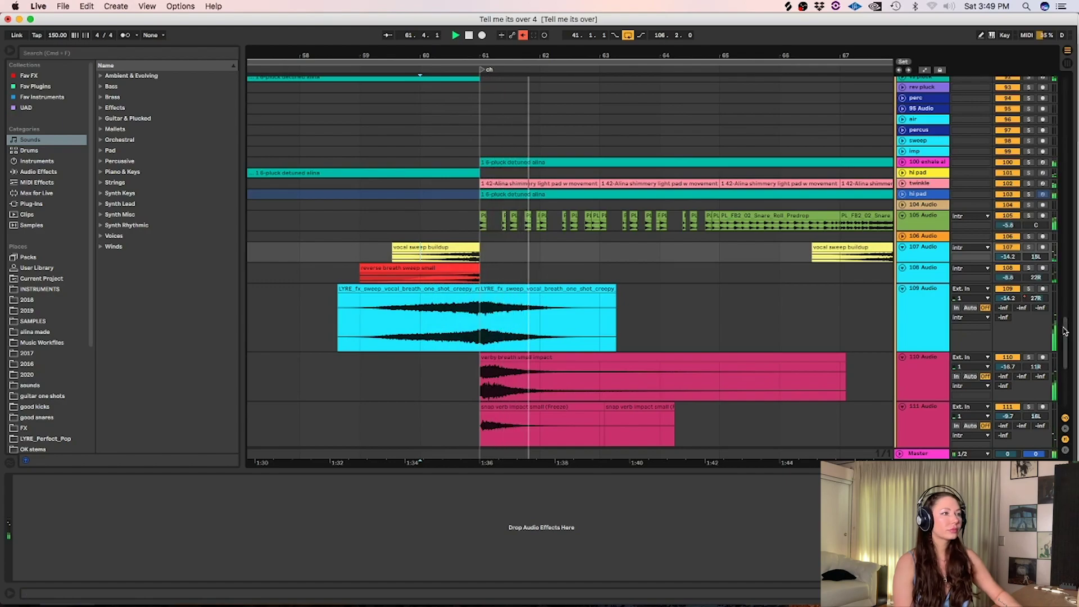
Unfold the twinkle track, solo it and enlarge its height to show the MIDI notes
scroll(1062, 317, "up", 5)
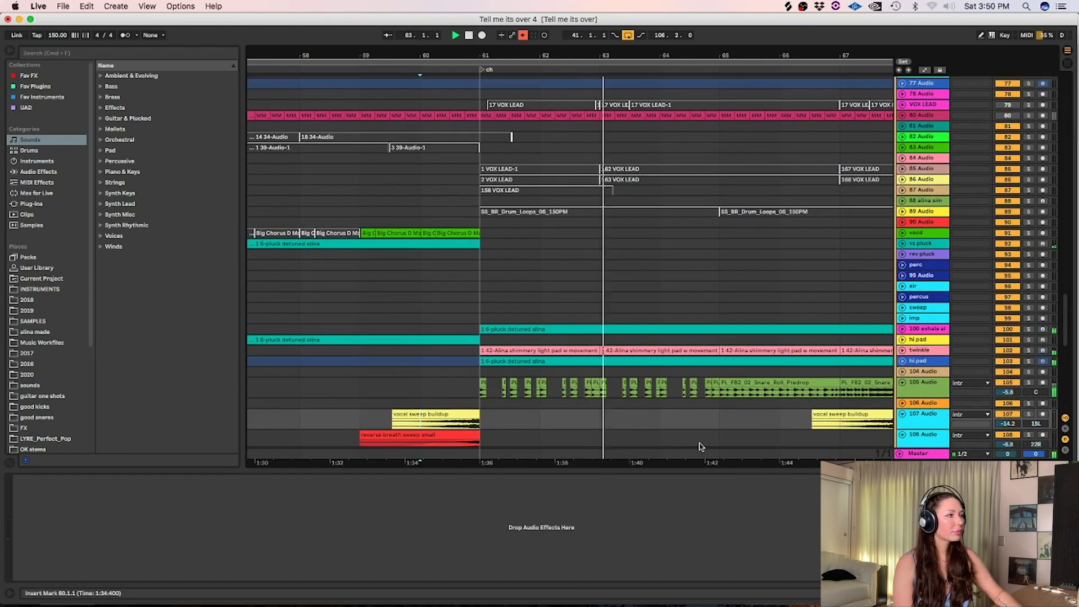
left_click(902, 351)
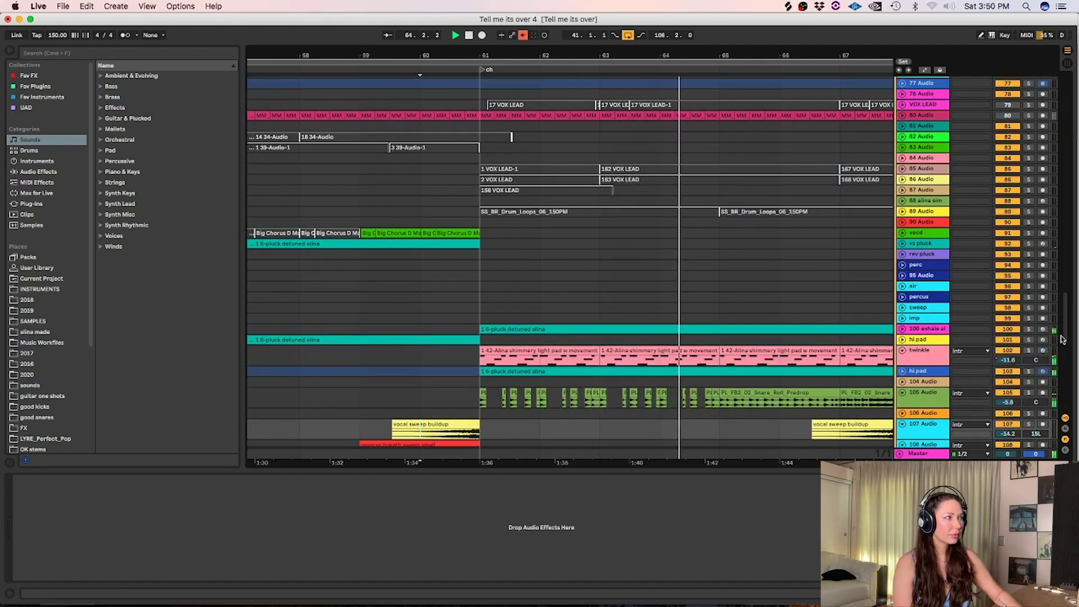
left_click_drag(907, 368, 907, 395)
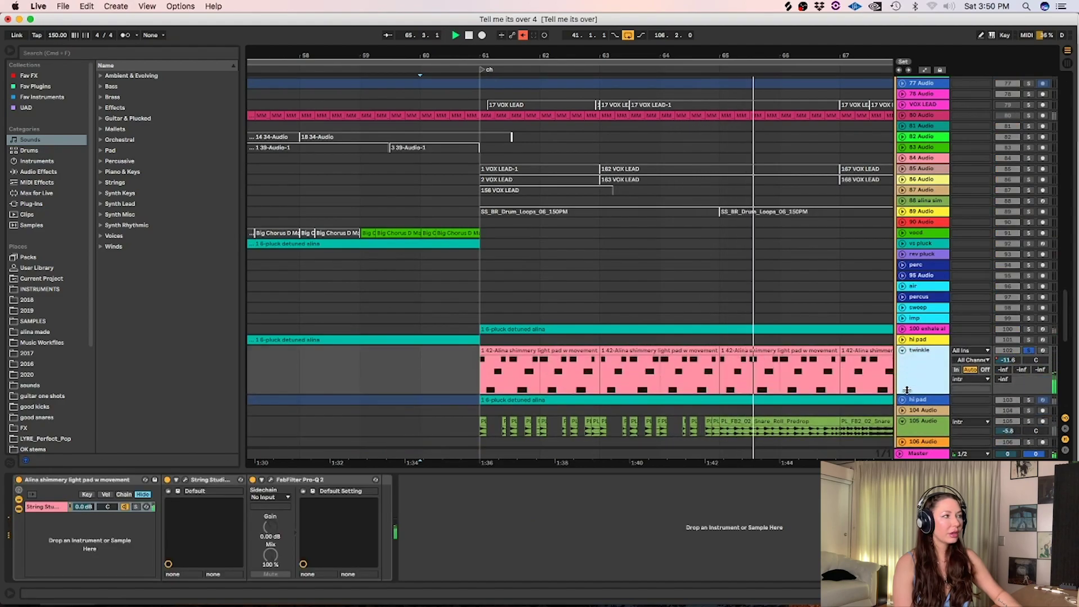
Play the soloed twinkle track's shimmery pad clips from 65.1.1
scroll(641, 381, "right", 5)
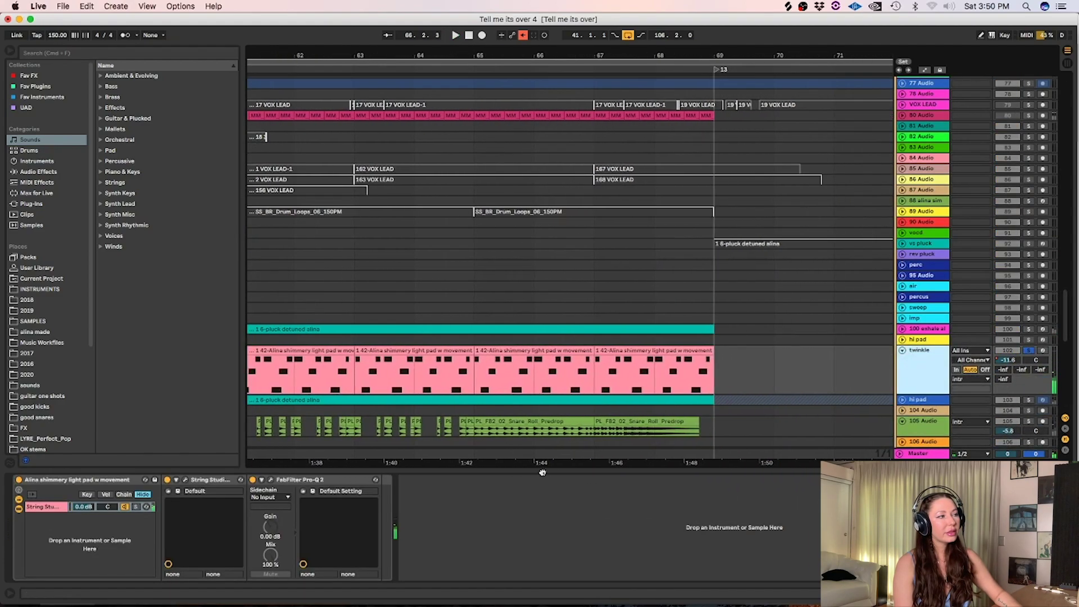
left_click(589, 368)
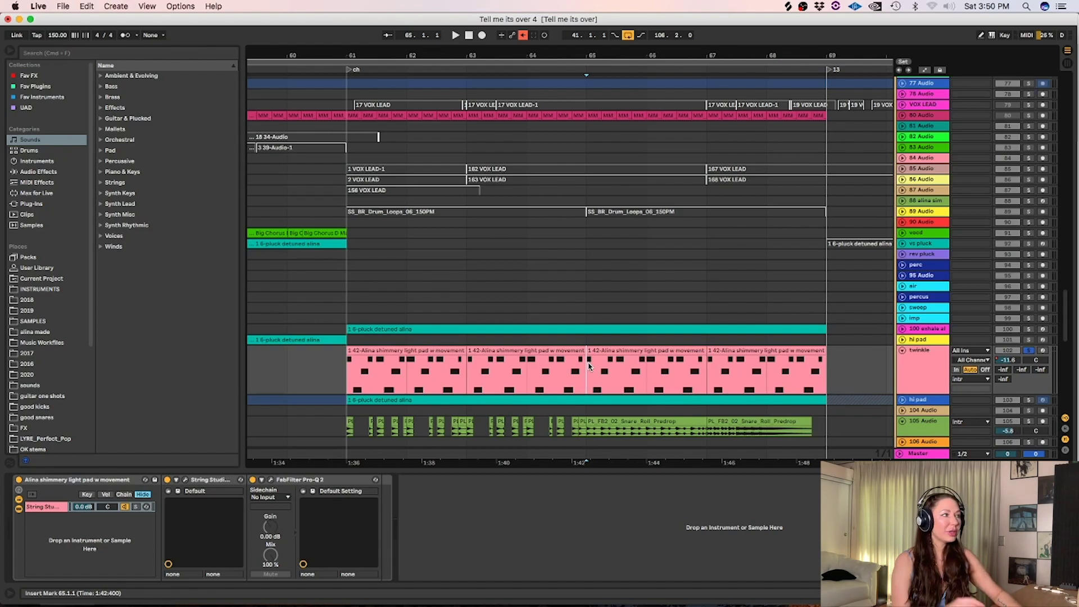
key("space")
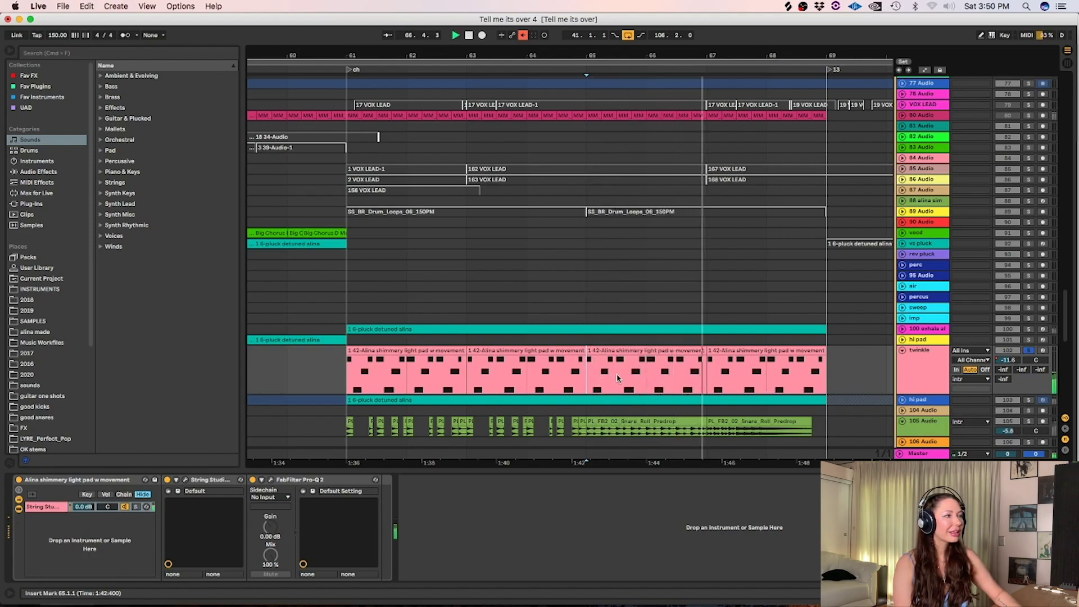
key("space")
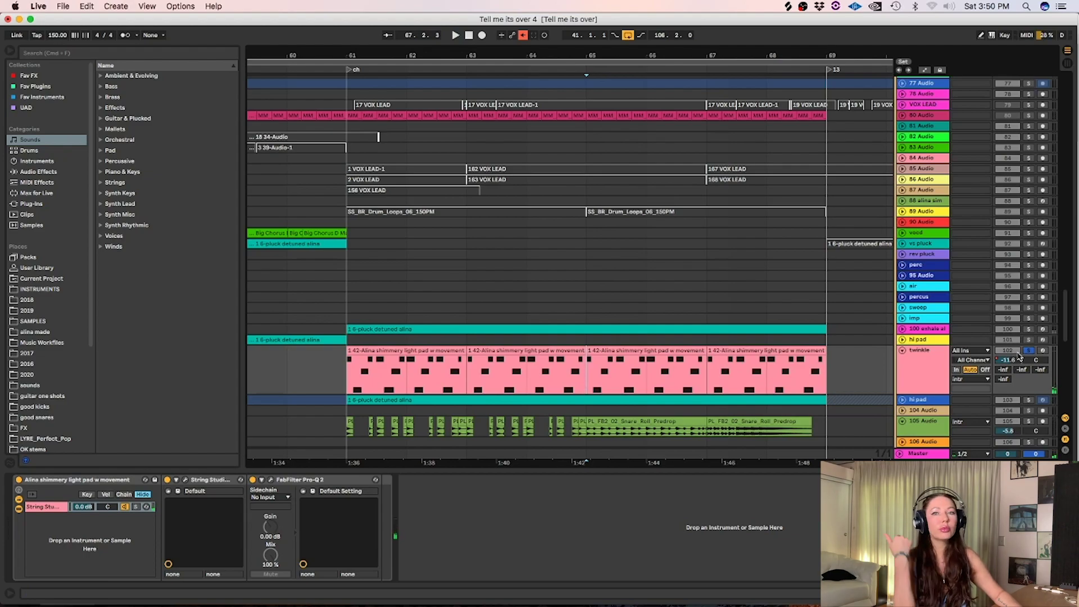
Open the String Studio instrument on the twinkle track to examine its Soft Detuned program, and close it
left_click(910, 377)
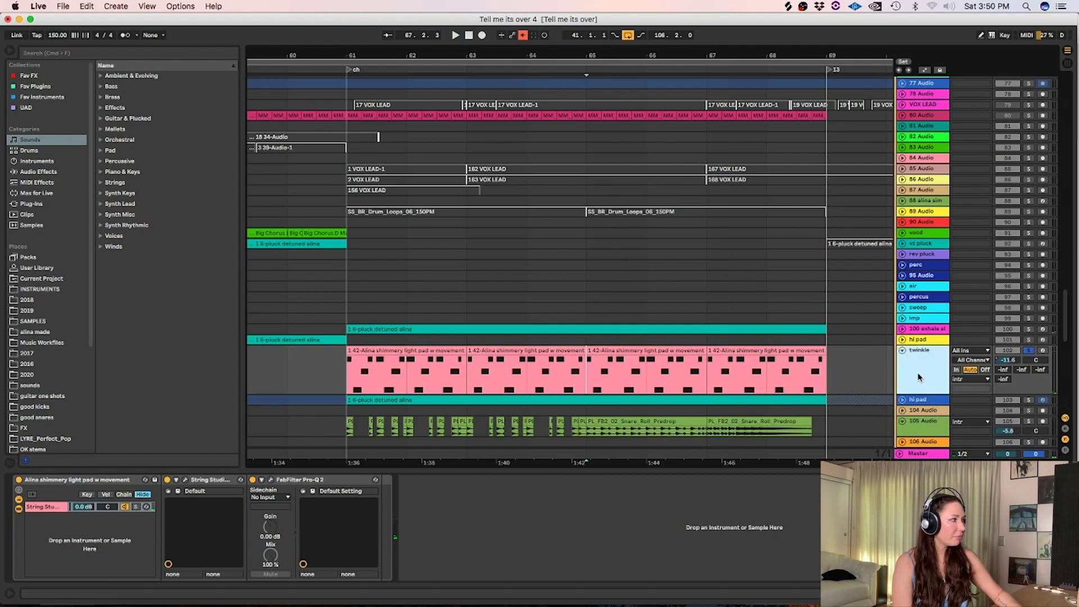
left_click(186, 480)
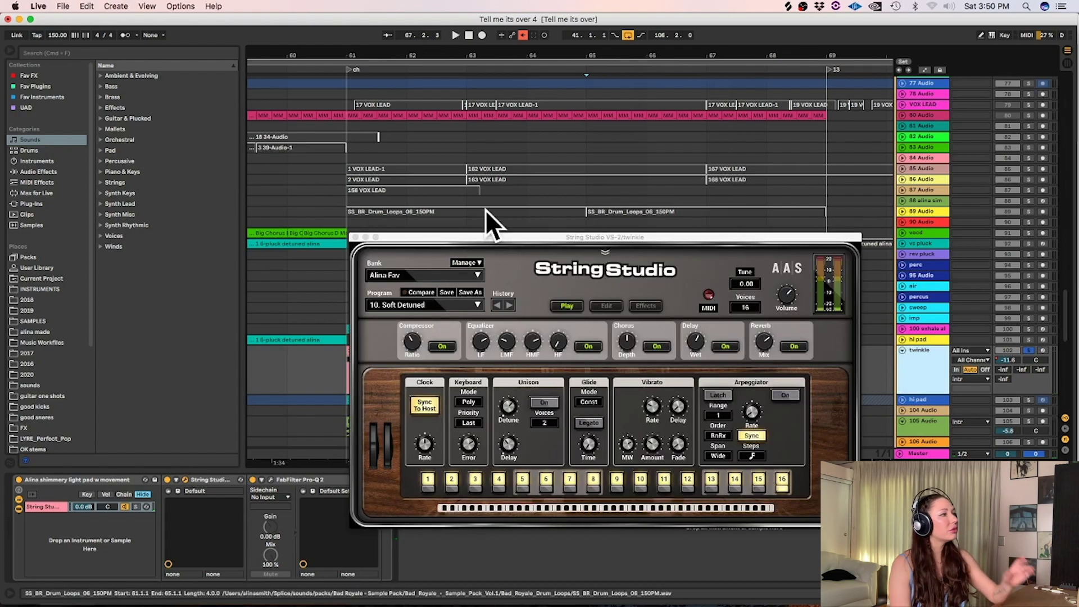
left_click_drag(522, 243, 544, 137)
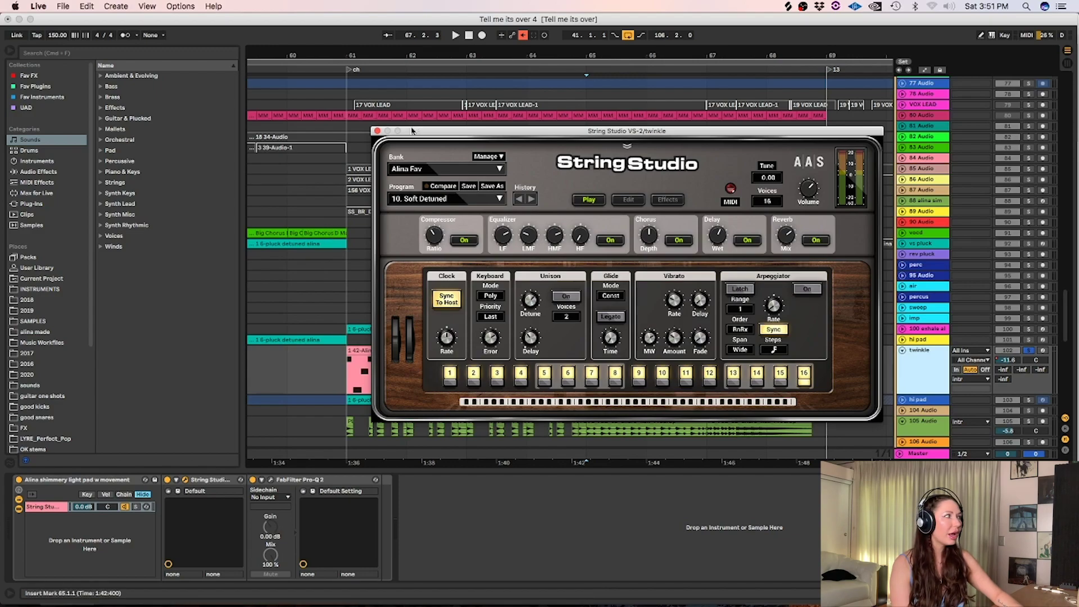
left_click(377, 131)
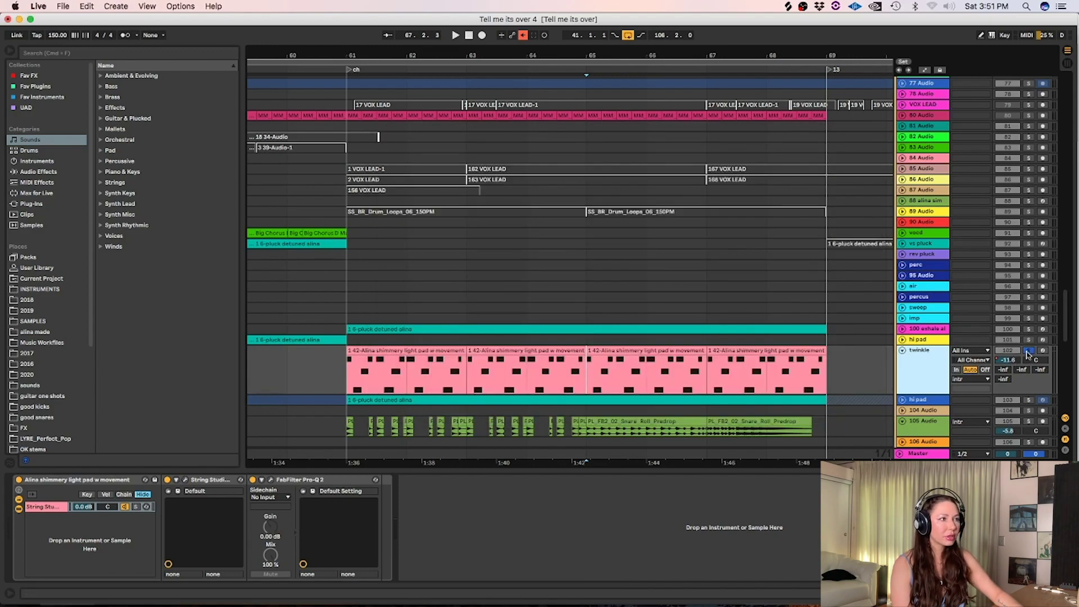
Switch the solo from twinkle to the unfolded 100 exhale track and play its pad from 61.1.1
left_click(904, 321)
left_click(902, 329)
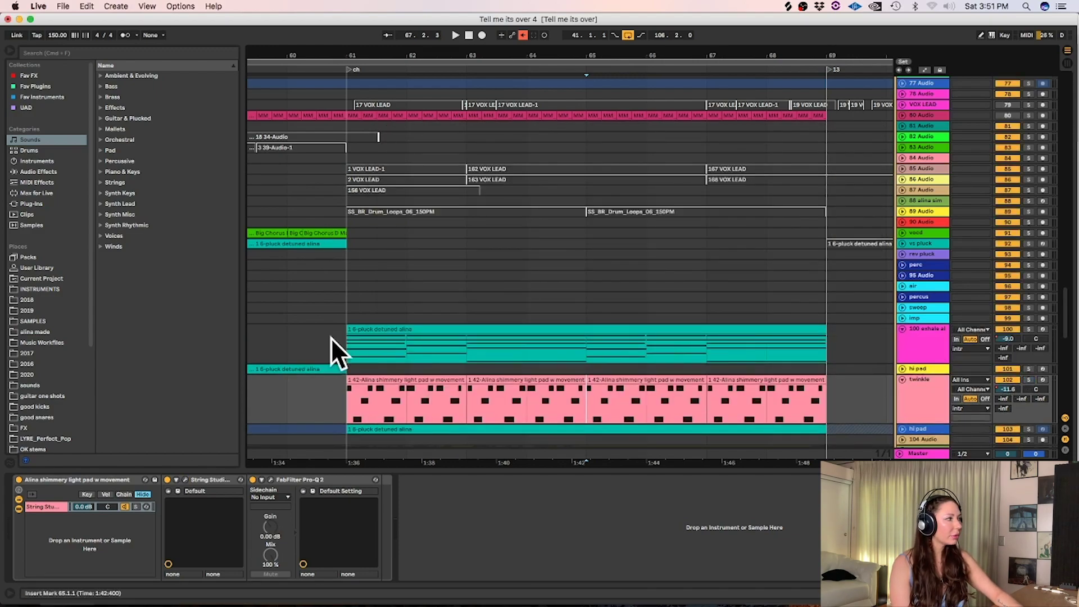
left_click(350, 350)
left_click(1029, 329)
key("space")
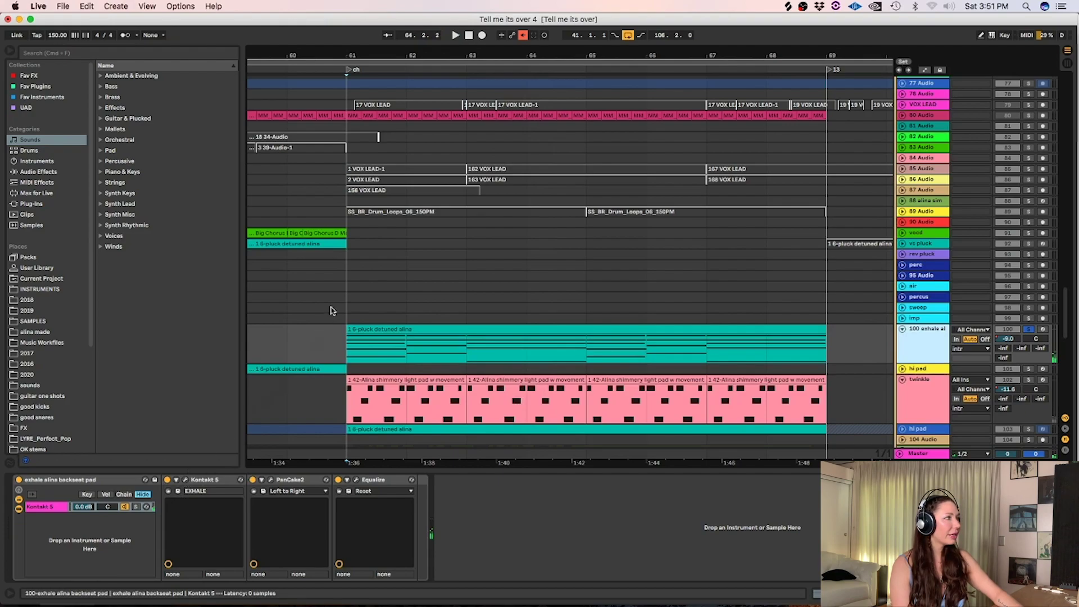
Examine the engine page of the Exhale preset 021. Echoes in Kontakt 5, close the plug-in and unsolo the exhale track
left_click(179, 479)
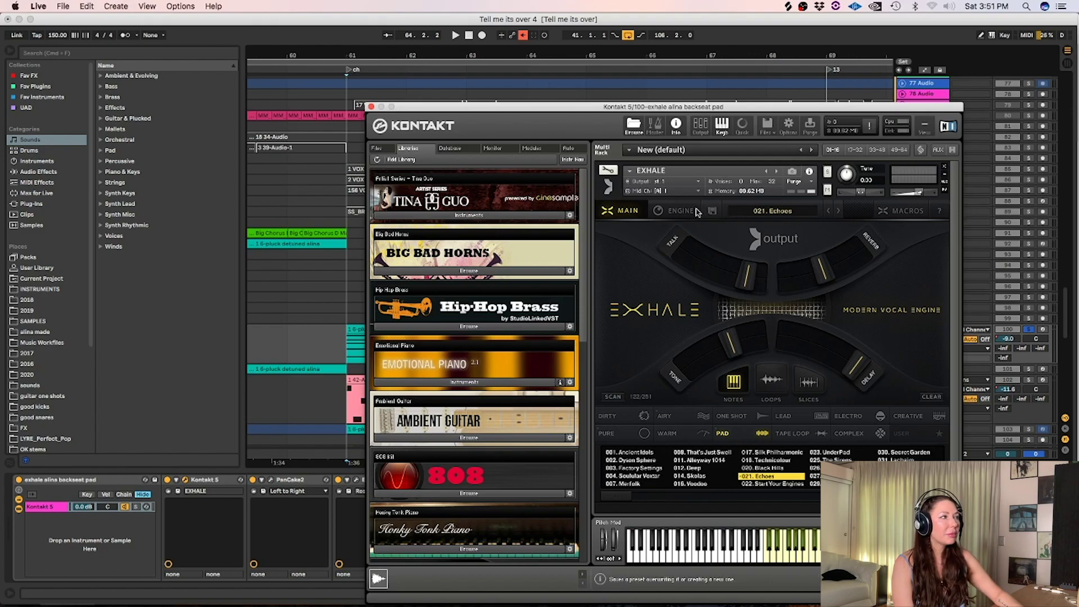
left_click(676, 210)
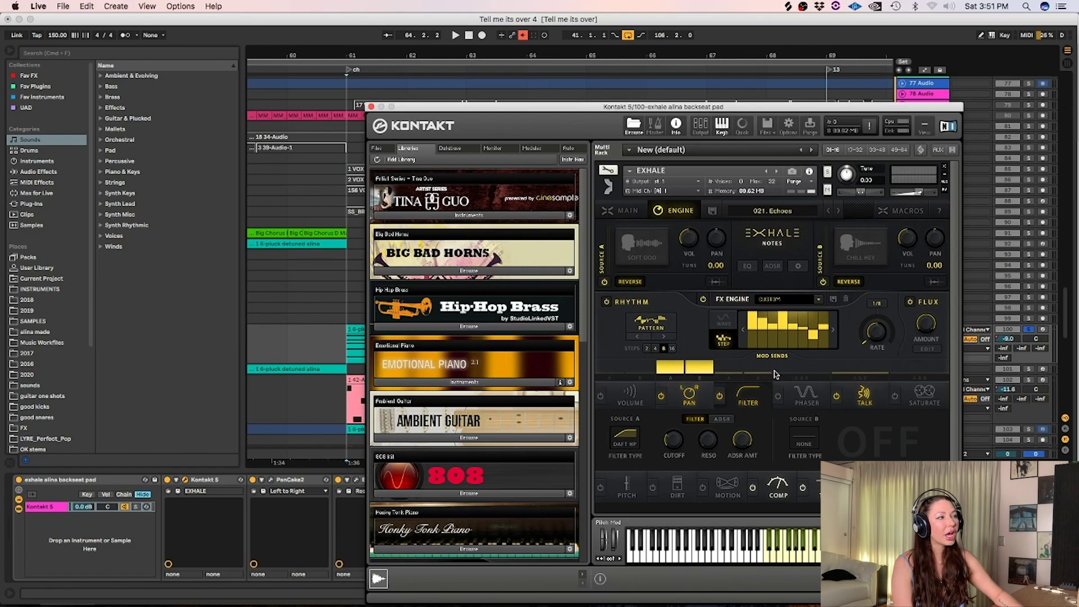
left_click(371, 107)
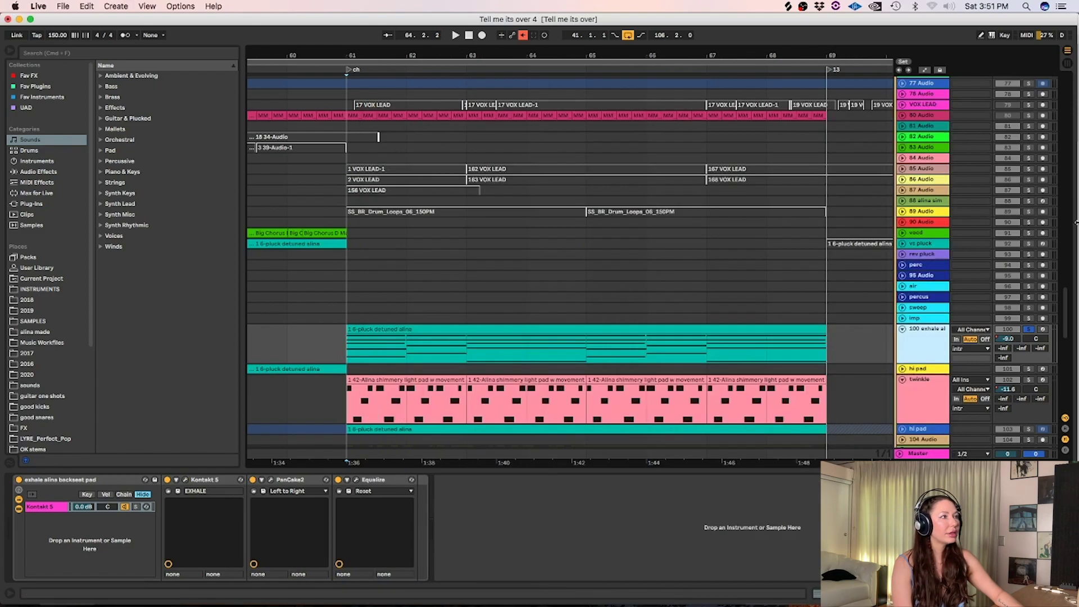
left_click(1030, 330)
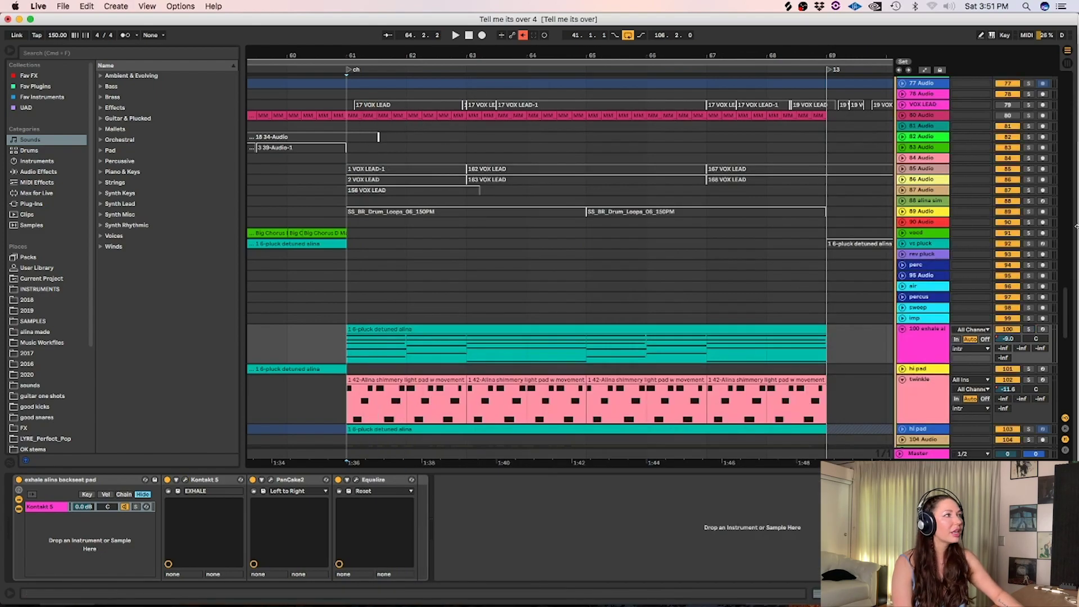
Play the full chorus mix from 65.1.1, briefly soloing the snare roll on 105 Audio
scroll(1051, 294, "up", 10)
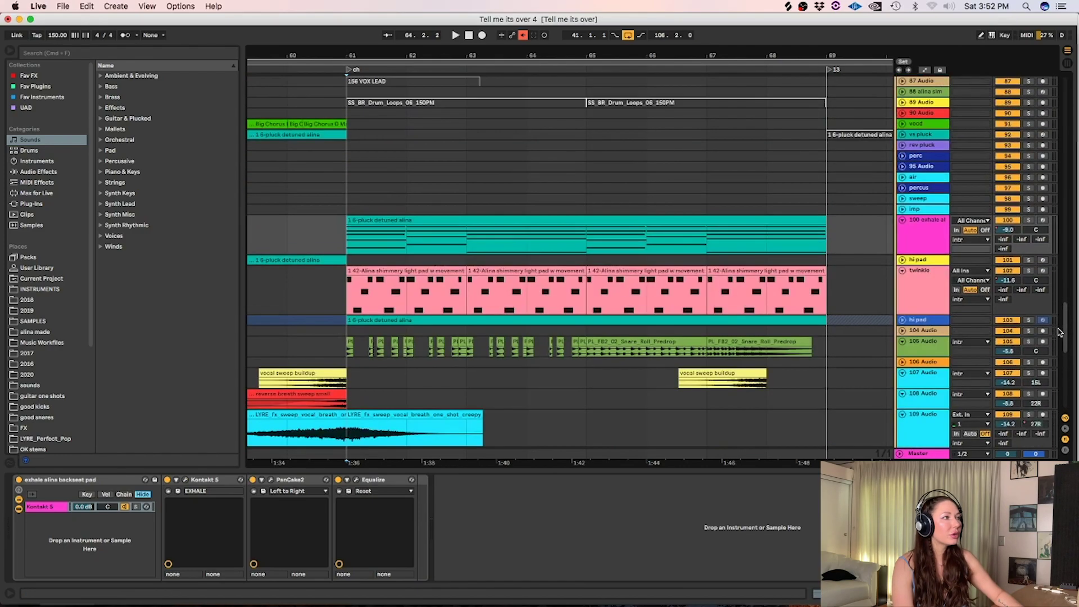
scroll(1051, 293, "up", 15)
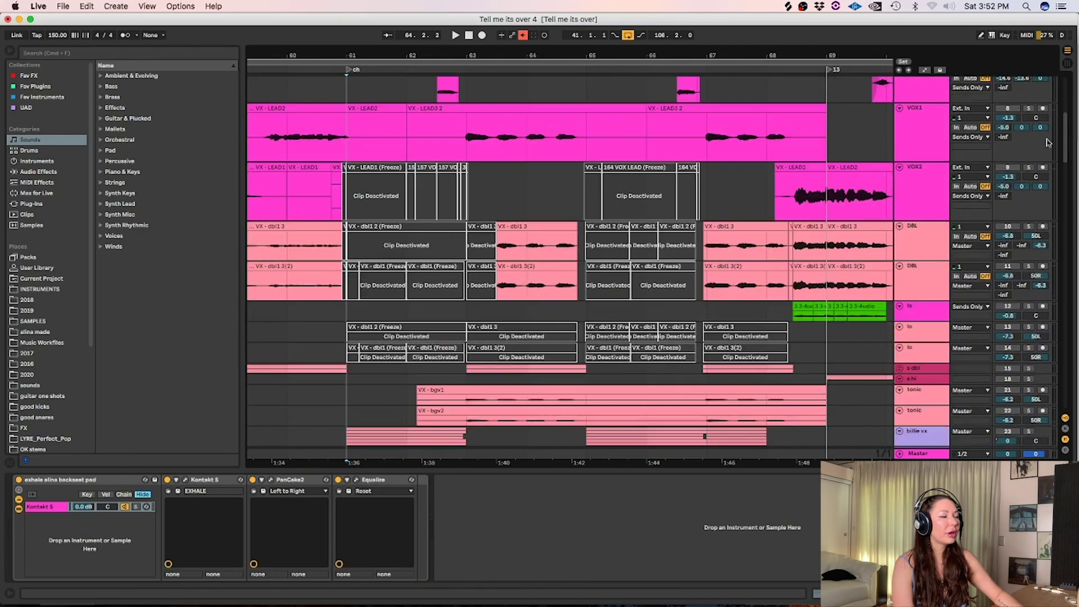
scroll(1051, 228, "down", 20)
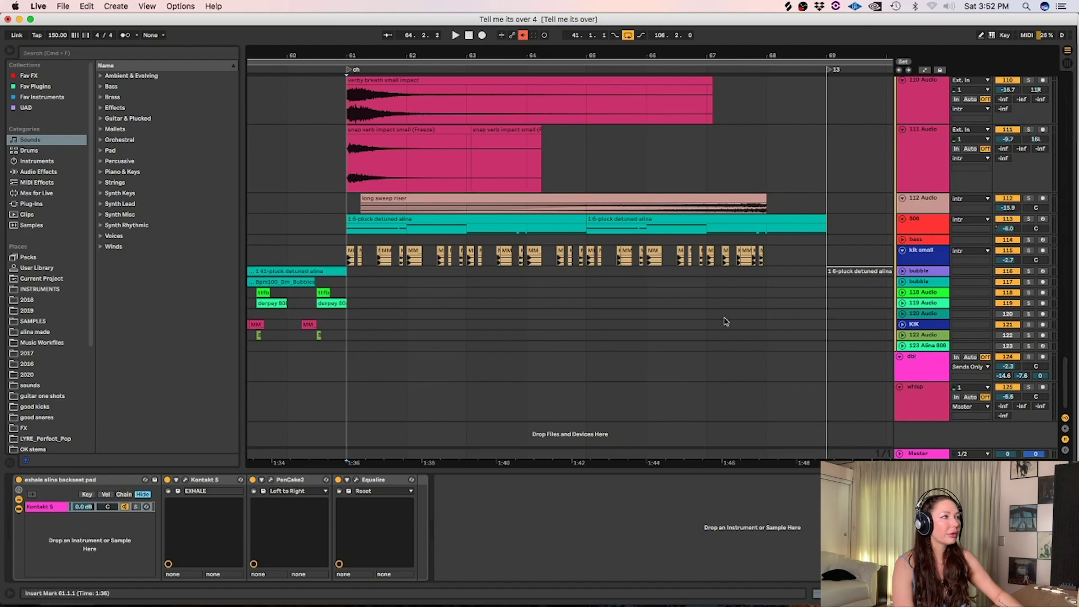
left_click(628, 280)
key("space")
scroll(1054, 336, "up", 8)
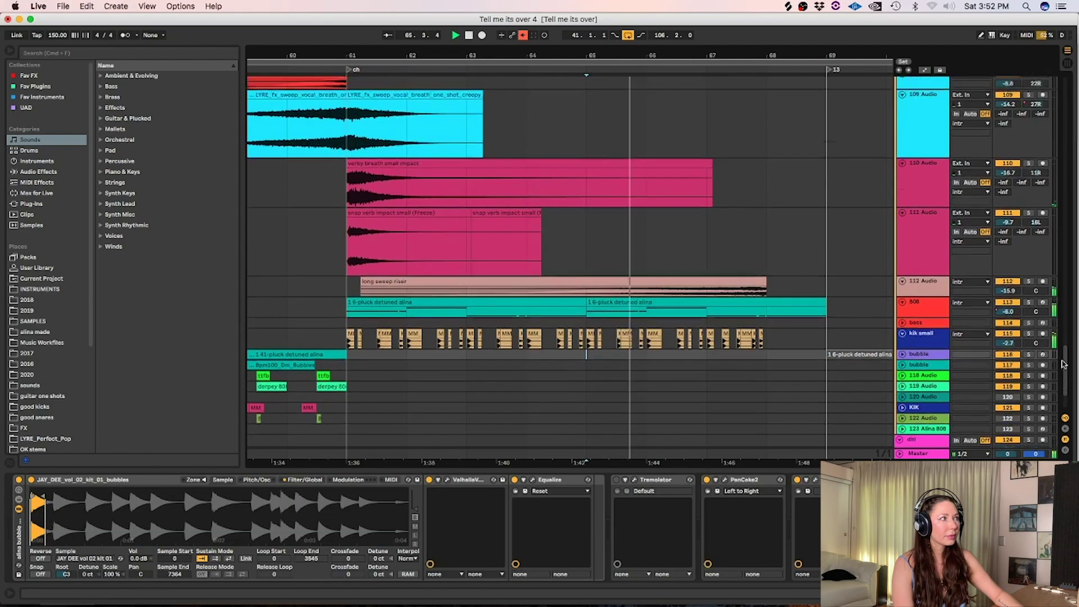
scroll(1054, 335, "up", 1)
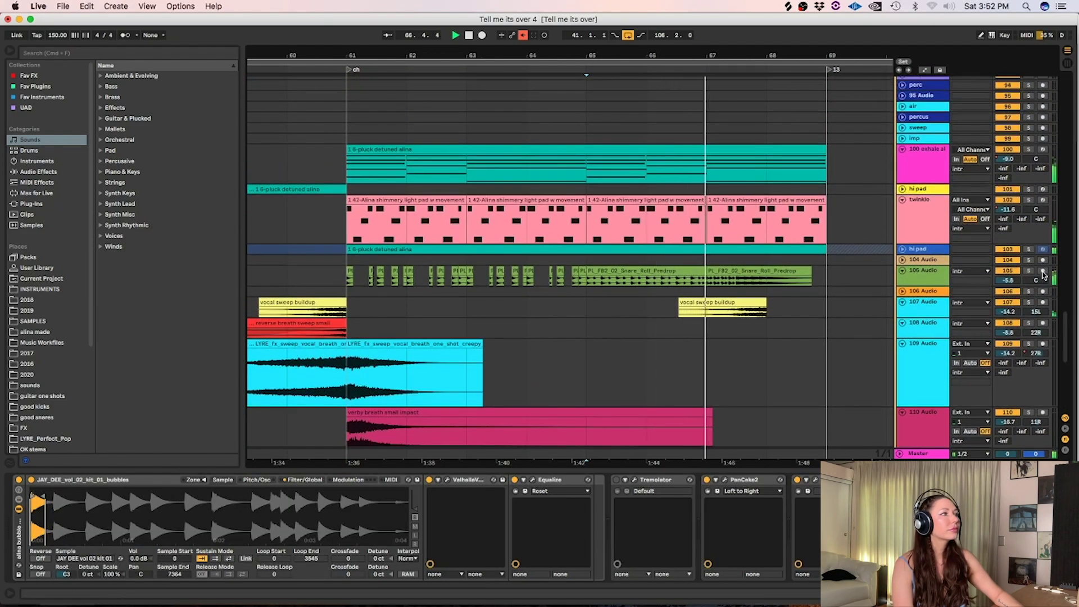
left_click(1029, 271)
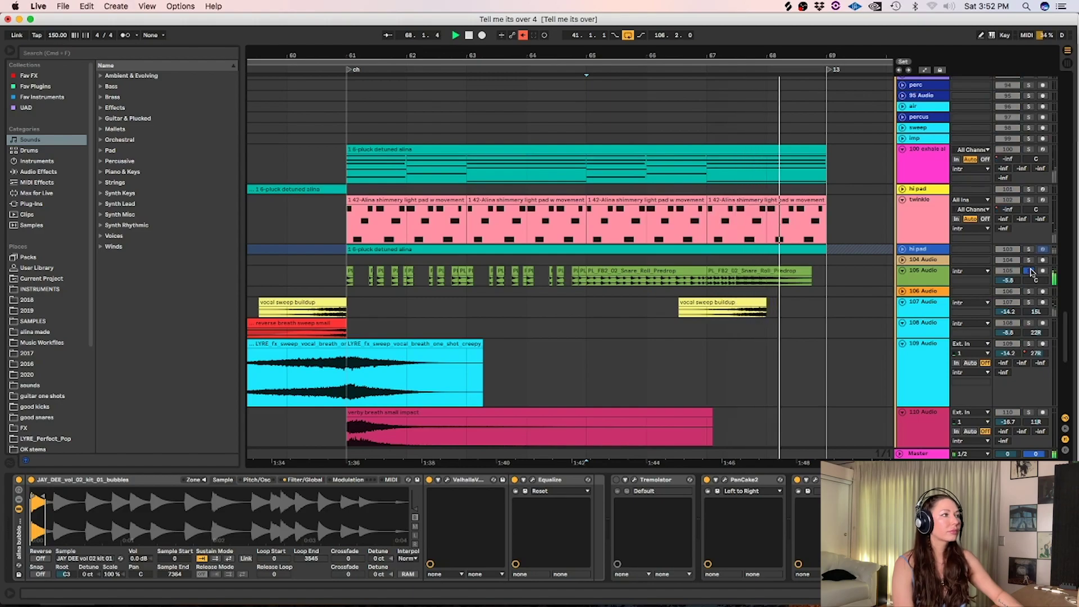
left_click(1029, 271)
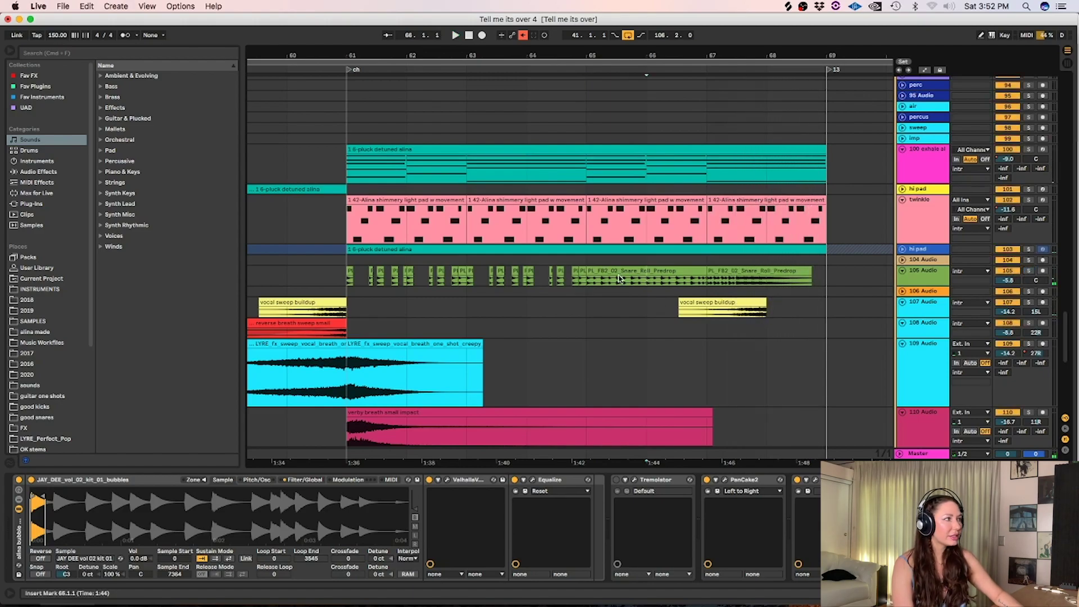
Enlarge the 105 Audio track to show the snare roll waveforms
left_click(926, 281)
left_click_drag(913, 287, 913, 315)
right_click(644, 289)
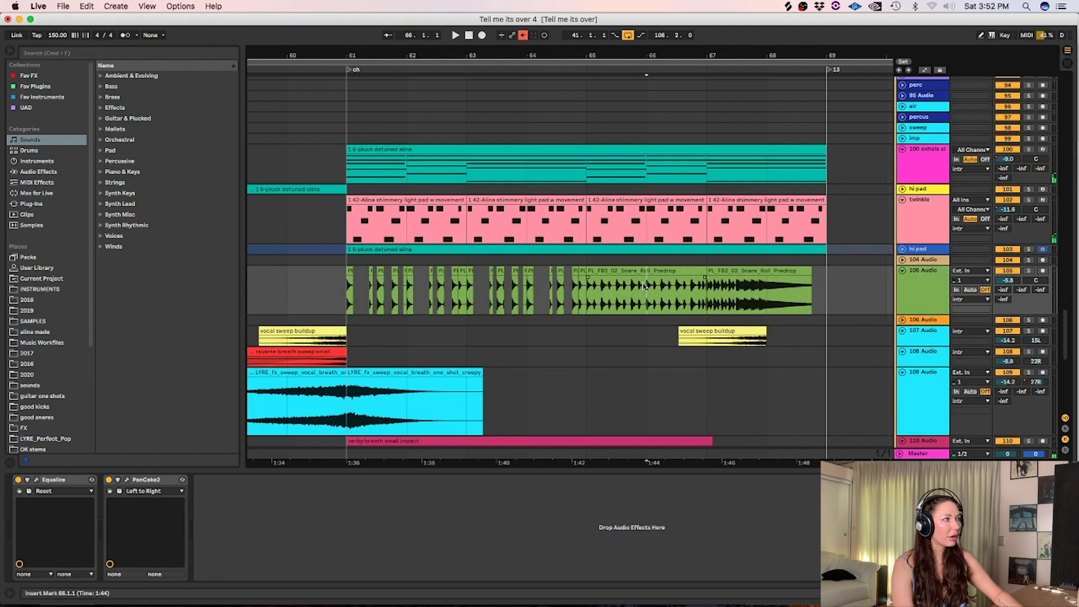
left_click(781, 477)
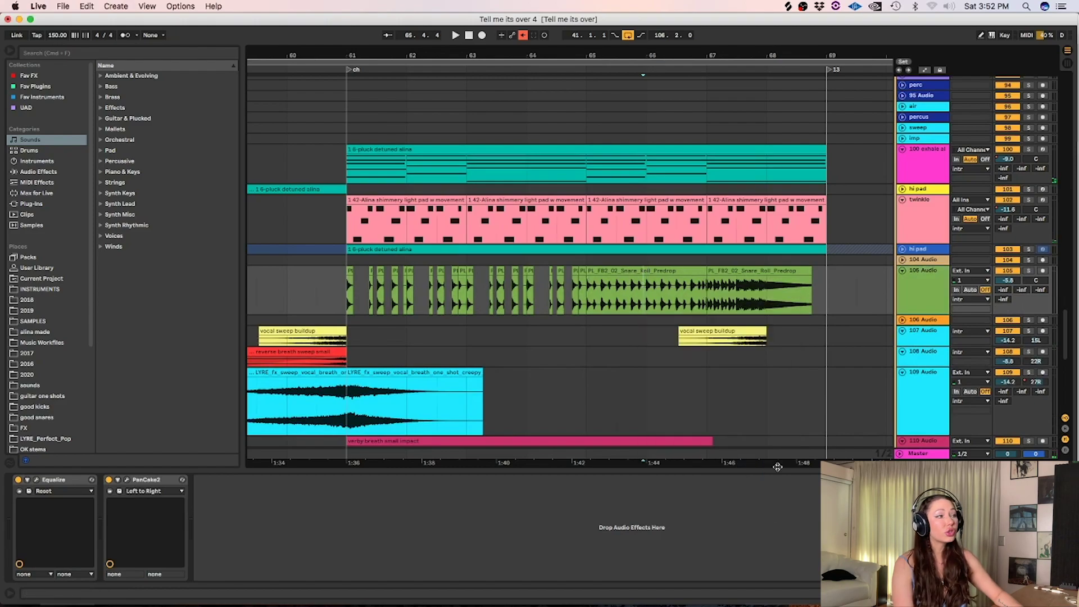
Play the chorus from 66.1.1, solo the hi pad track and show its Spire device chain, then turn off its solo
left_click(645, 303)
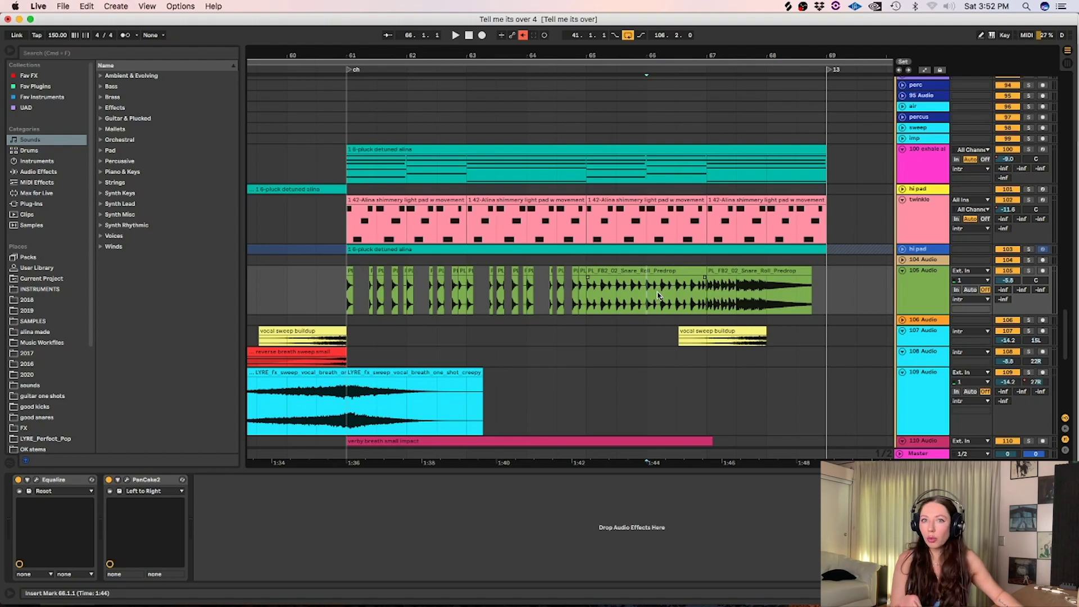
key("space")
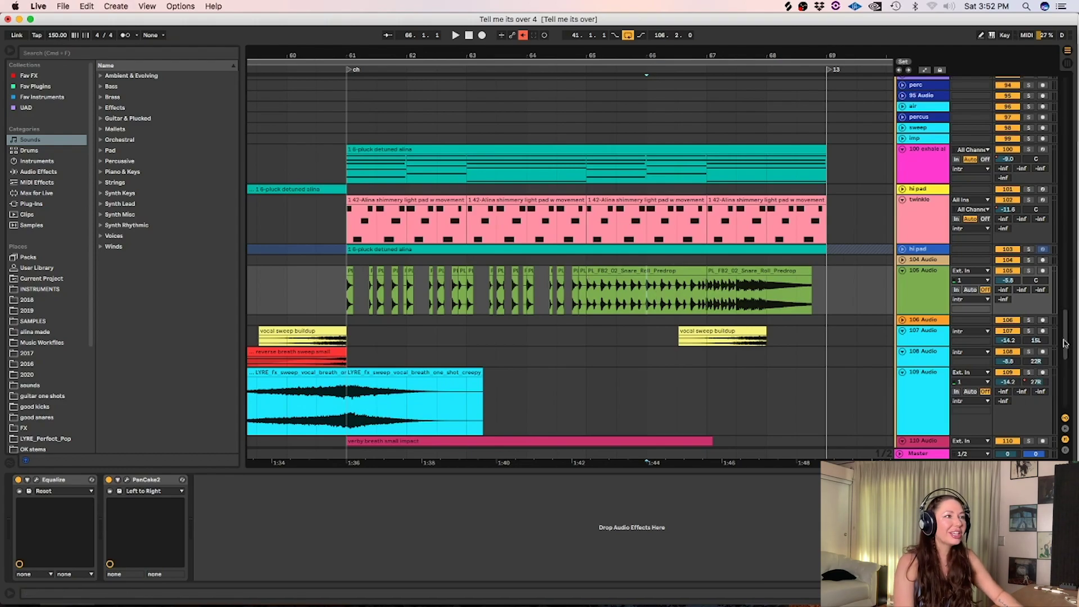
scroll(1002, 295, "up", 3)
left_click(1029, 296)
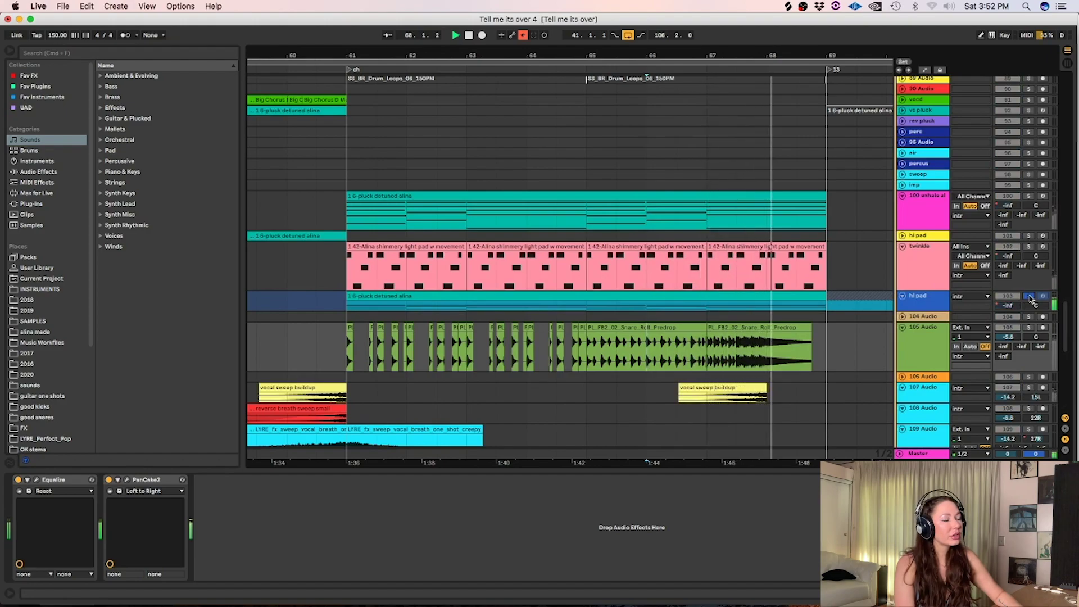
left_click(923, 309)
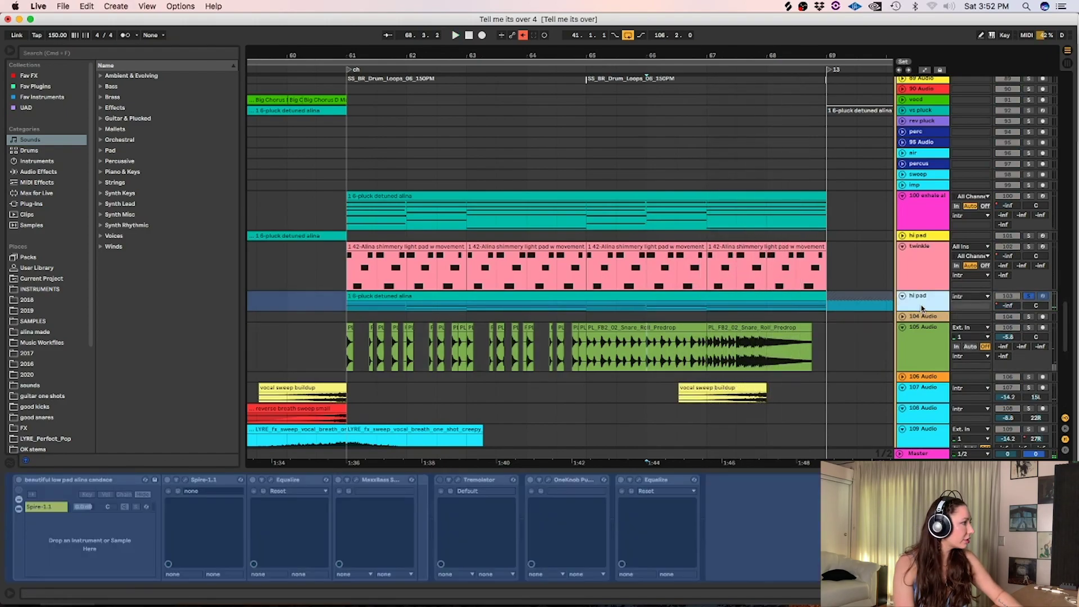
left_click(1028, 296)
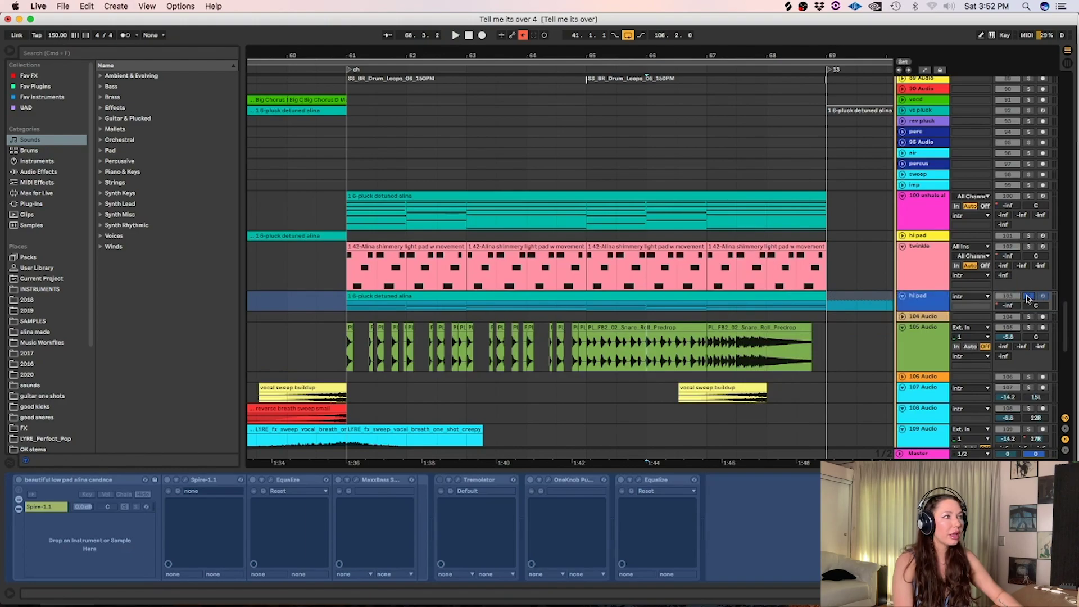
Fold the intr group and play the full mix from 49.1.1 with the arrangement zoomed out
scroll(1054, 286, "up", 10)
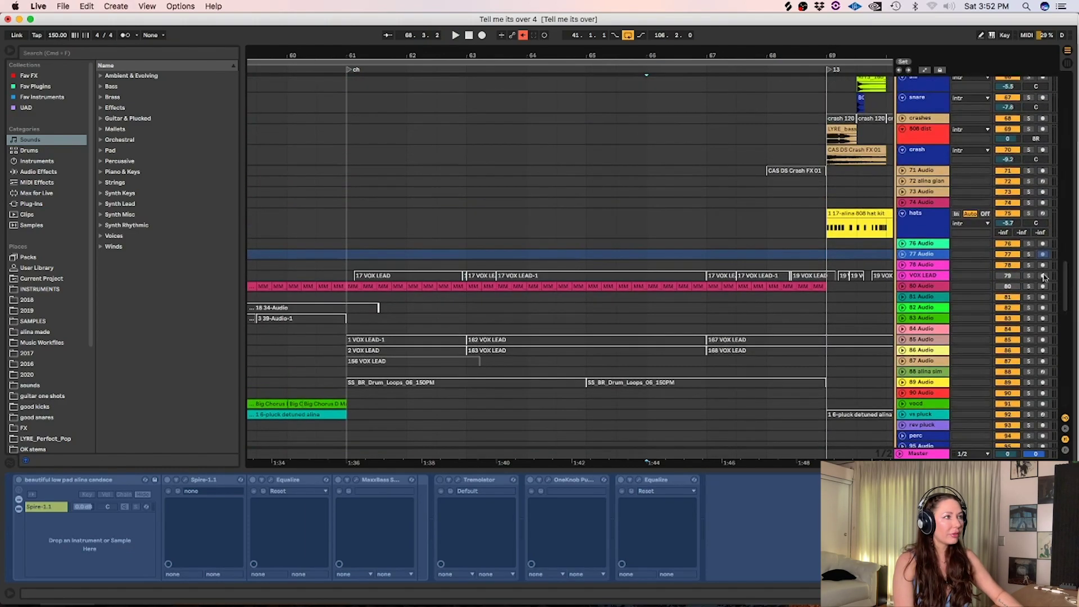
left_click(617, 222)
key("minus")
key("minus")
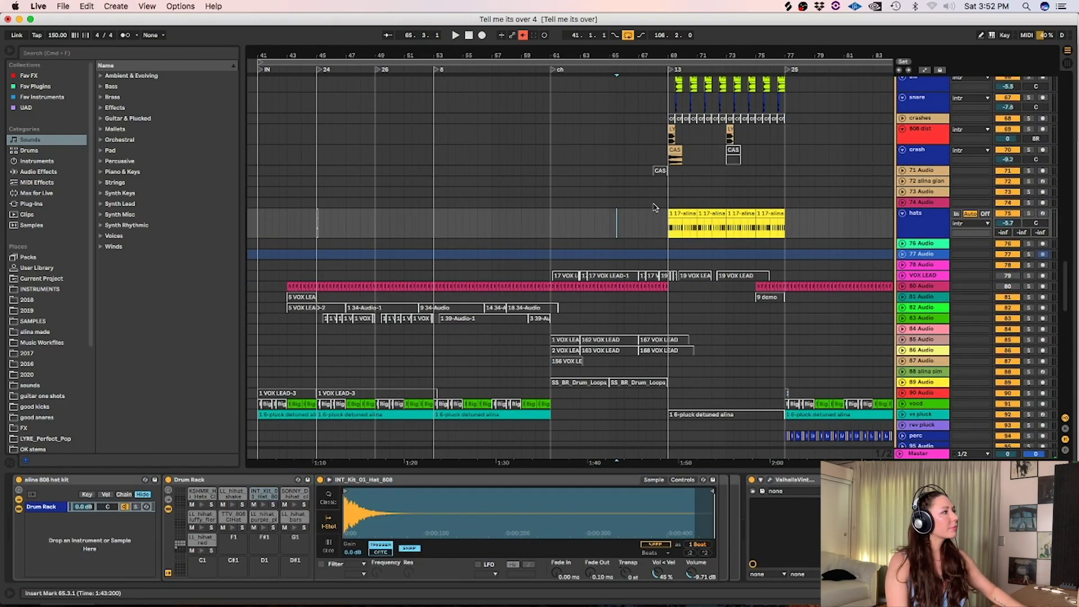
scroll(1051, 169, "up", 10)
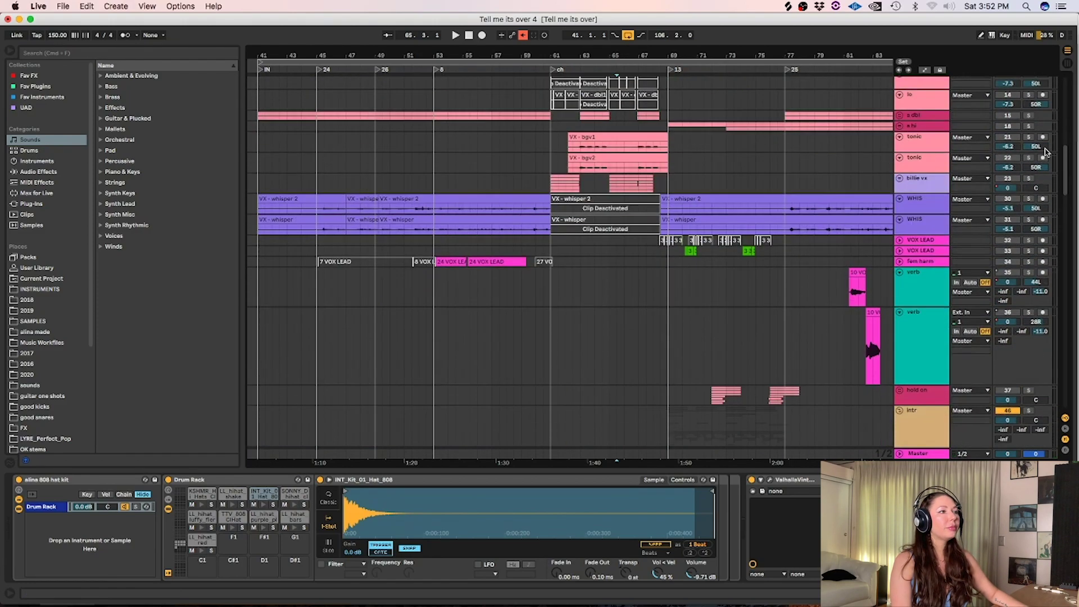
scroll(1051, 169, "down", 10)
left_click(899, 91)
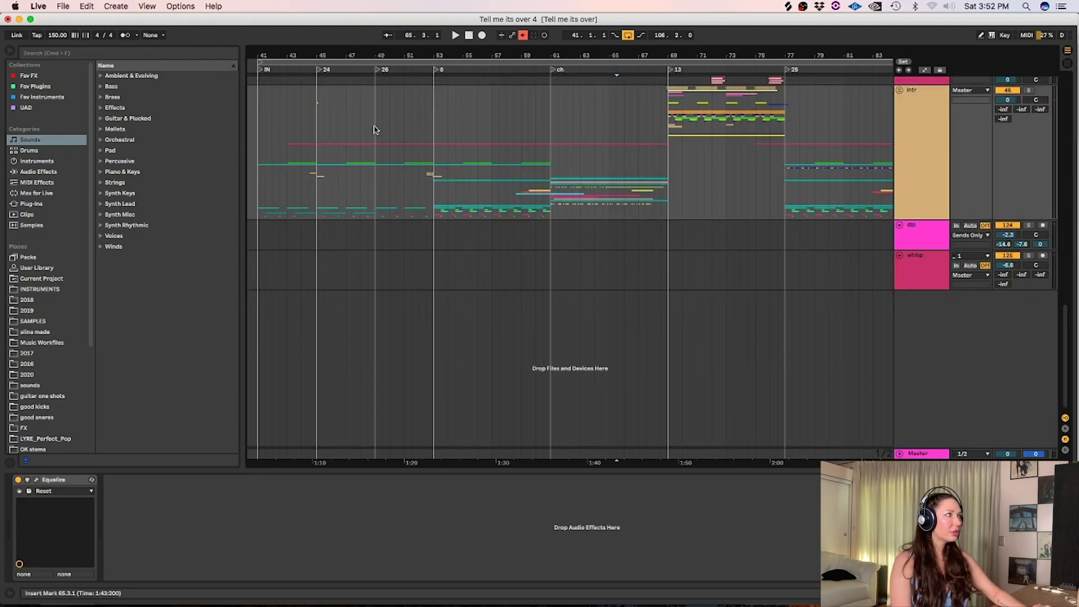
left_click(375, 153)
key("space")
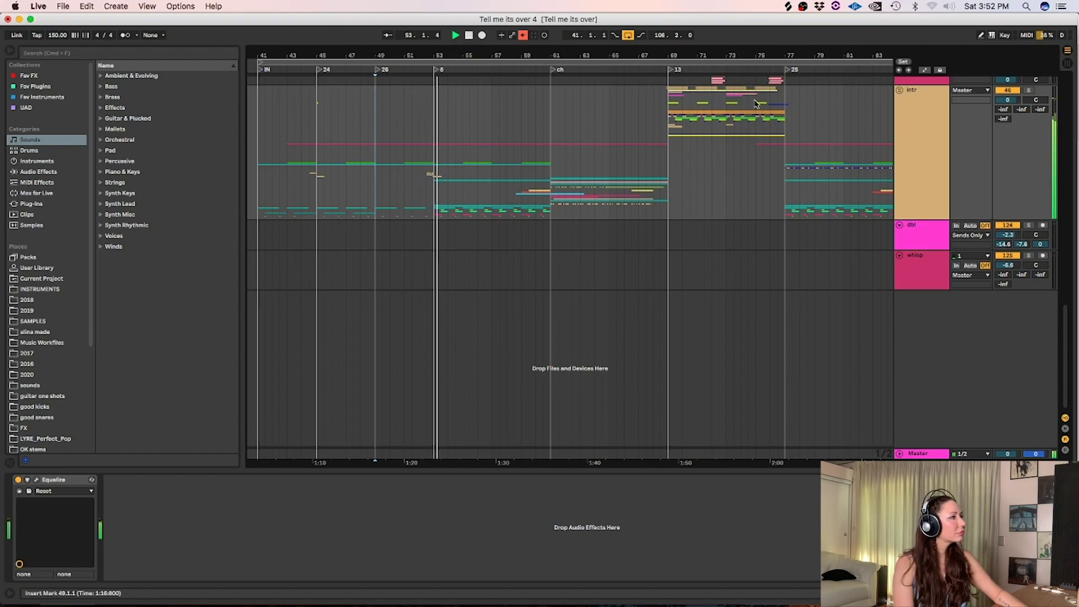
key("space")
Unfold the intr group and set the insert mark to 49.1.1 on the KIK track, zoomed in around it
left_click(900, 92)
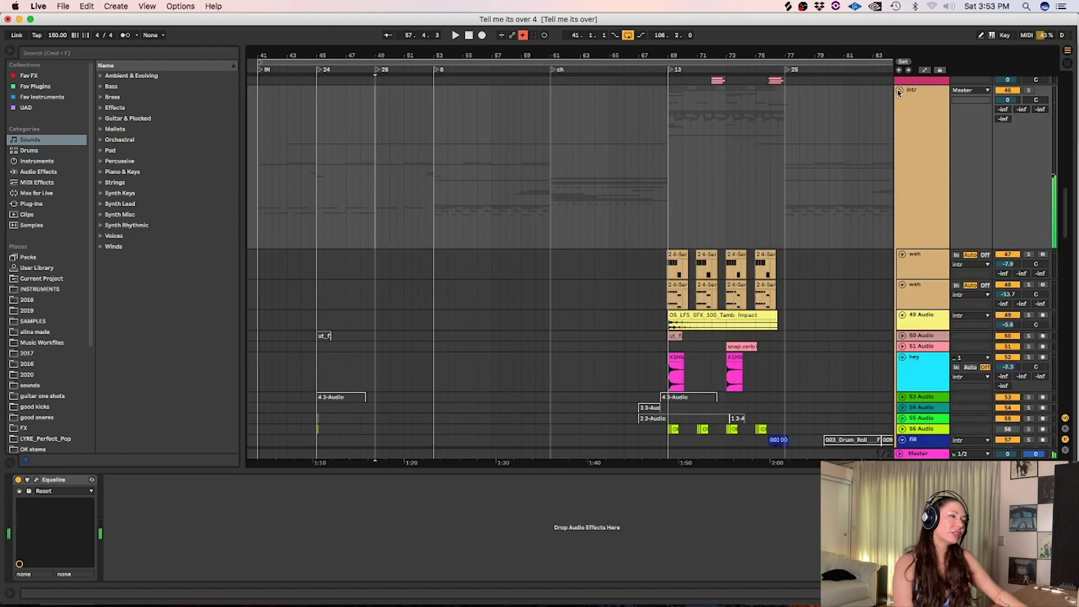
left_click_drag(1071, 195, 1062, 374)
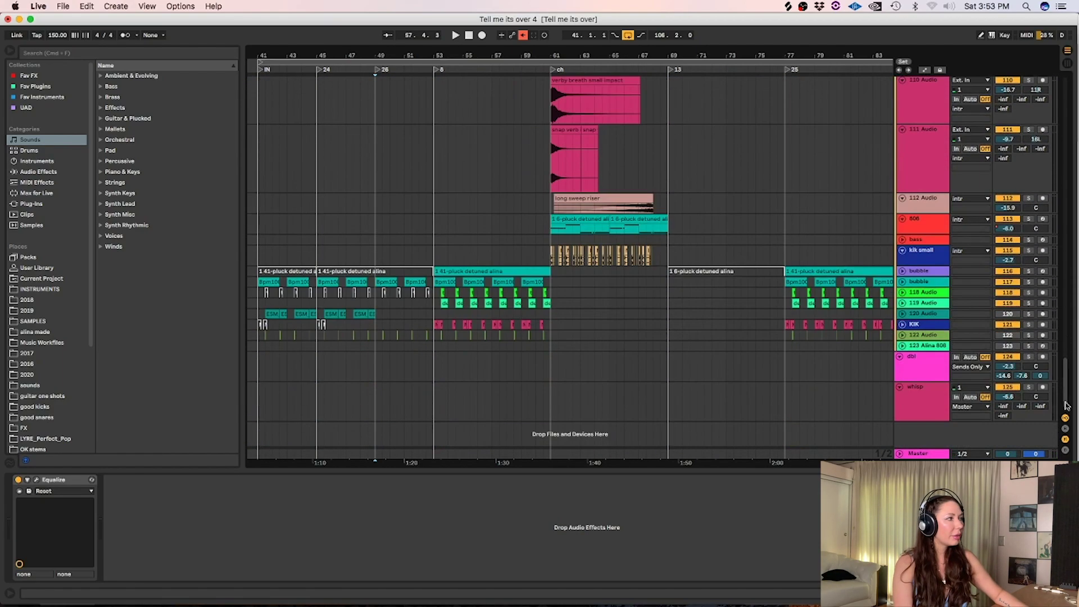
left_click(378, 327)
key("plus")
key("plus")
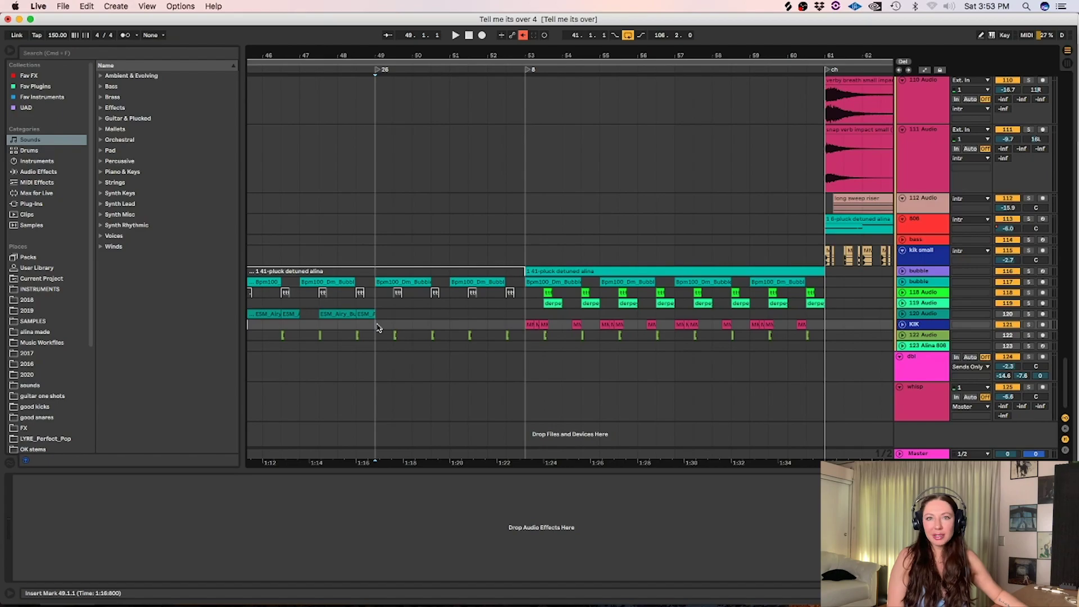
Solo the vs pluck track and play its detuned pluck clip from 49.1.1
left_click_drag(1068, 375, 1051, 287)
scroll(755, 335, "down", 3)
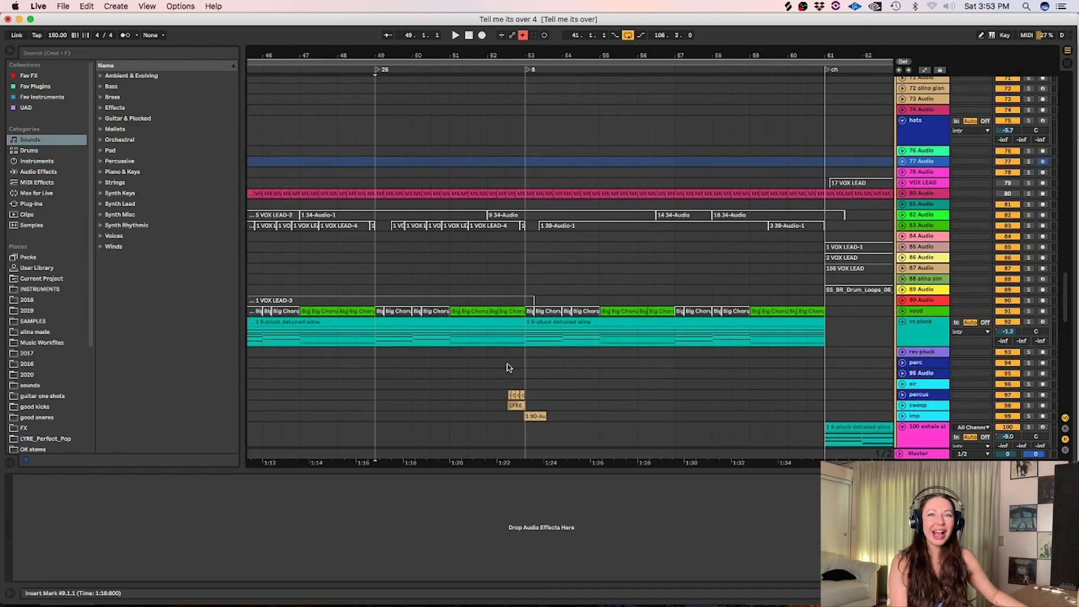
left_click(375, 344)
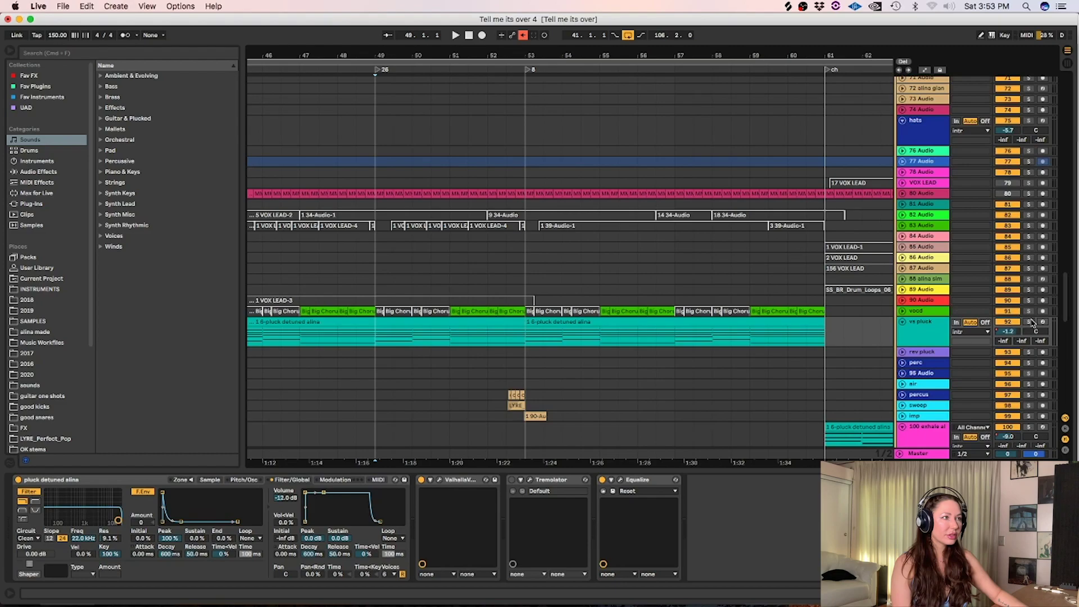
left_click(1028, 321)
key("space")
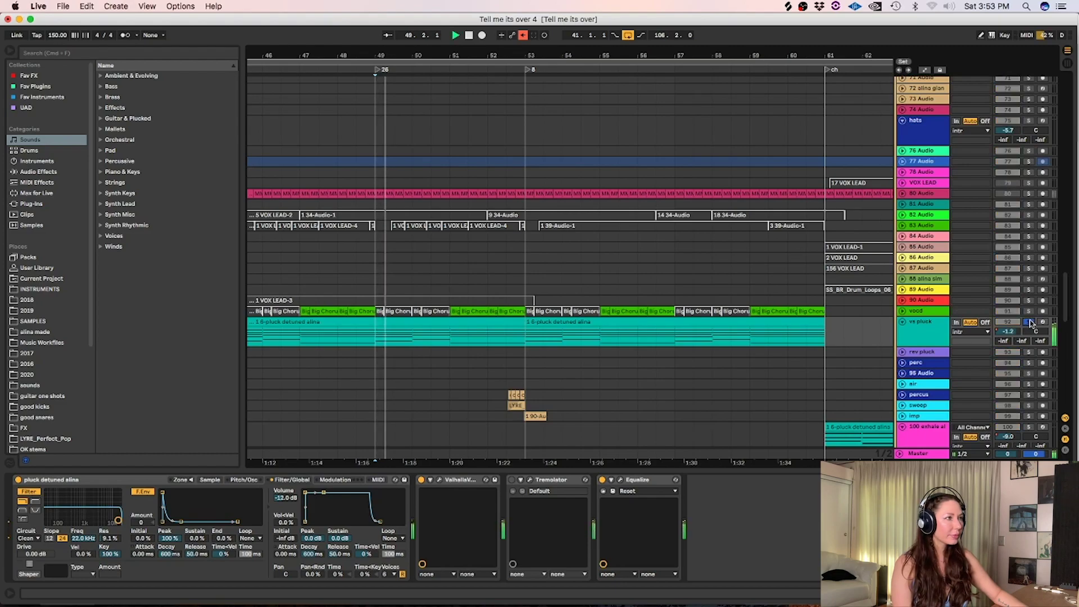
Play the soloed vs pluck from 49.1.1 with its Valhalla plug-in bypassed and show its source sample in the instrument
left_click(928, 332)
key("space")
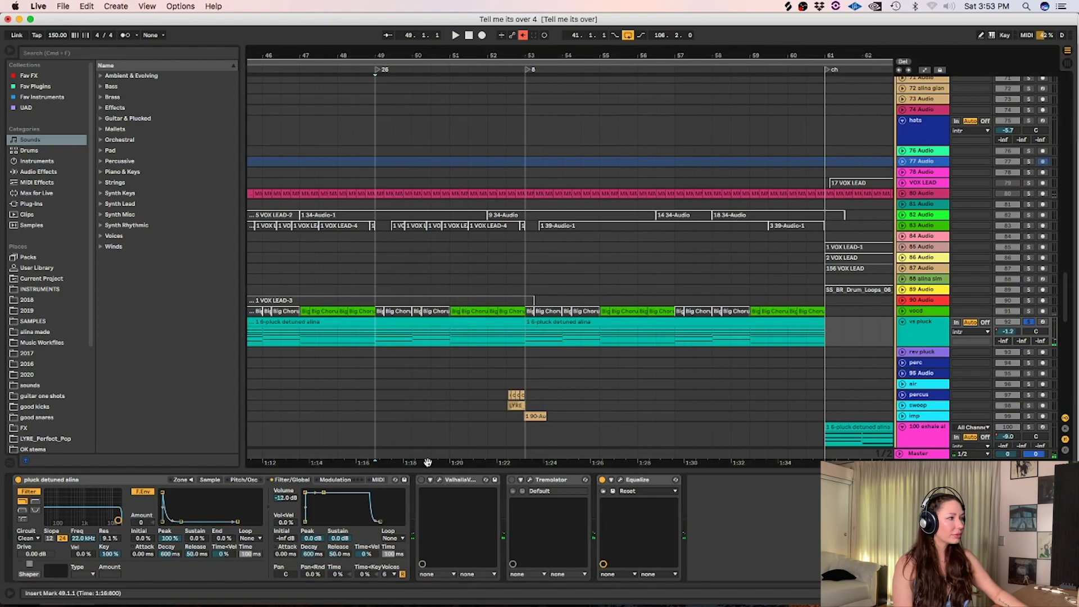
key("space")
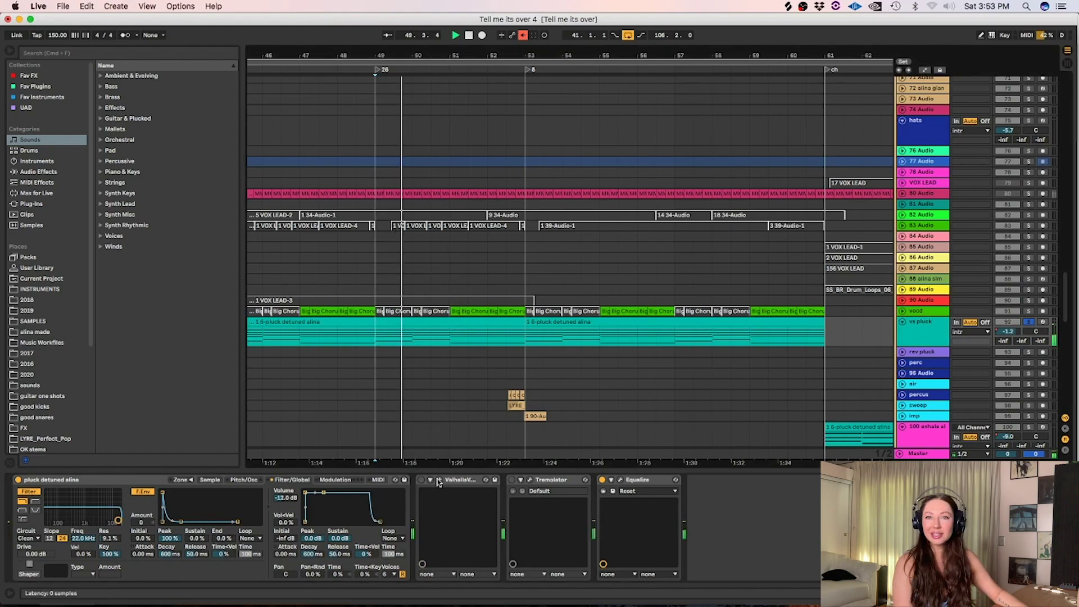
left_click(210, 479)
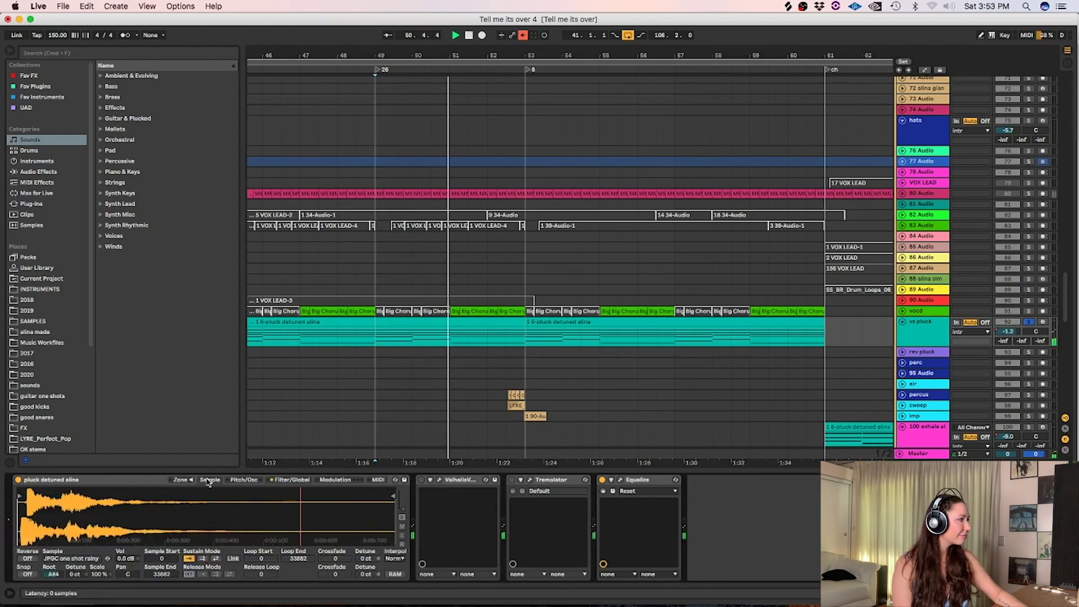
key("space")
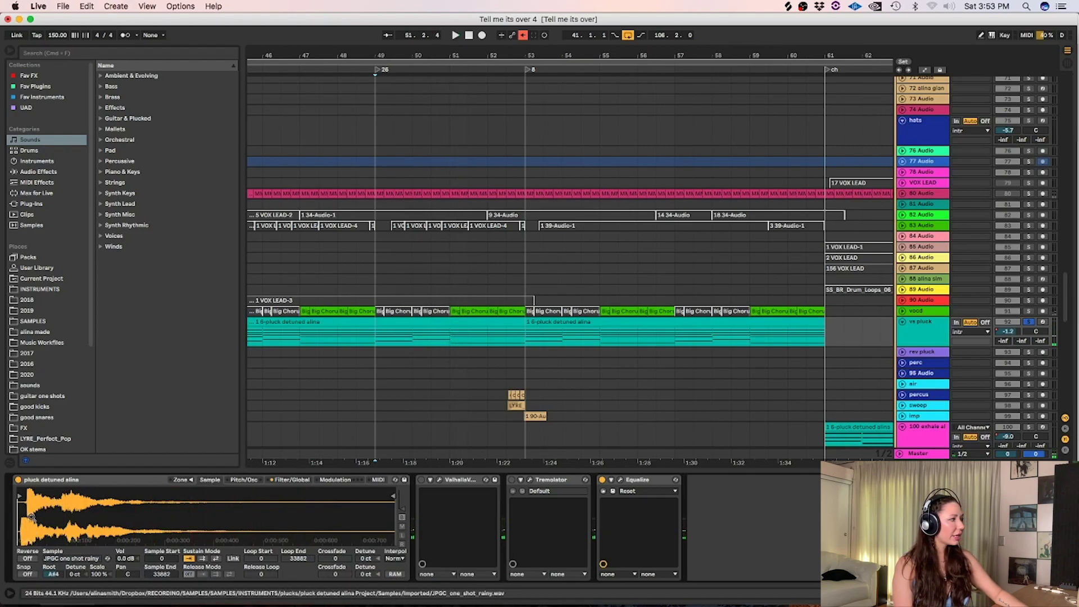
Re-enable the Valhalla plug-in, play the vs pluck with its Equalize curve open, and close the plug-in window
left_click(421, 480)
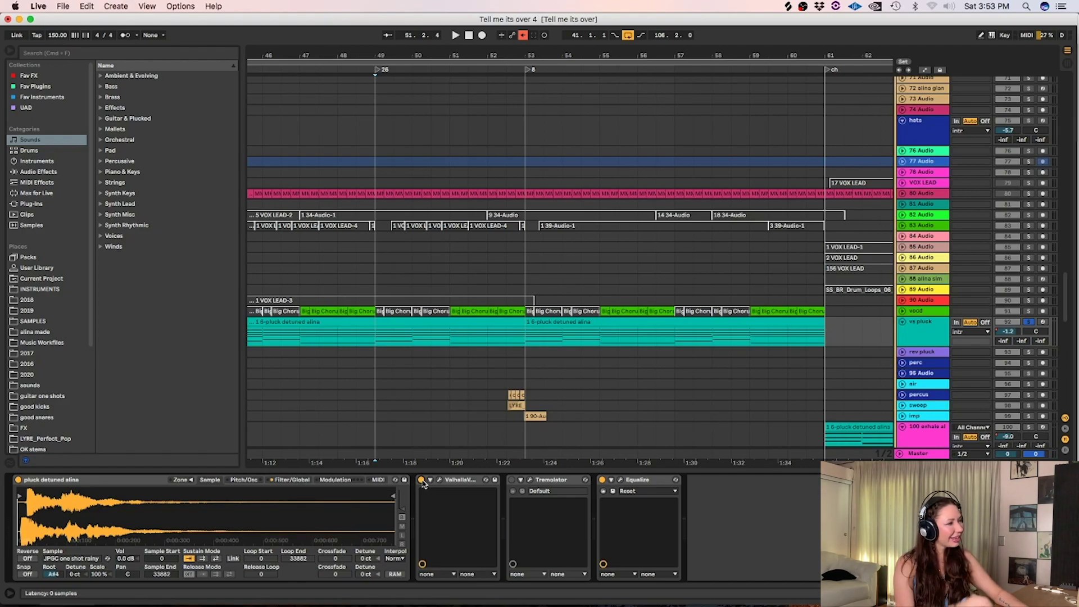
key("space")
left_click(621, 480)
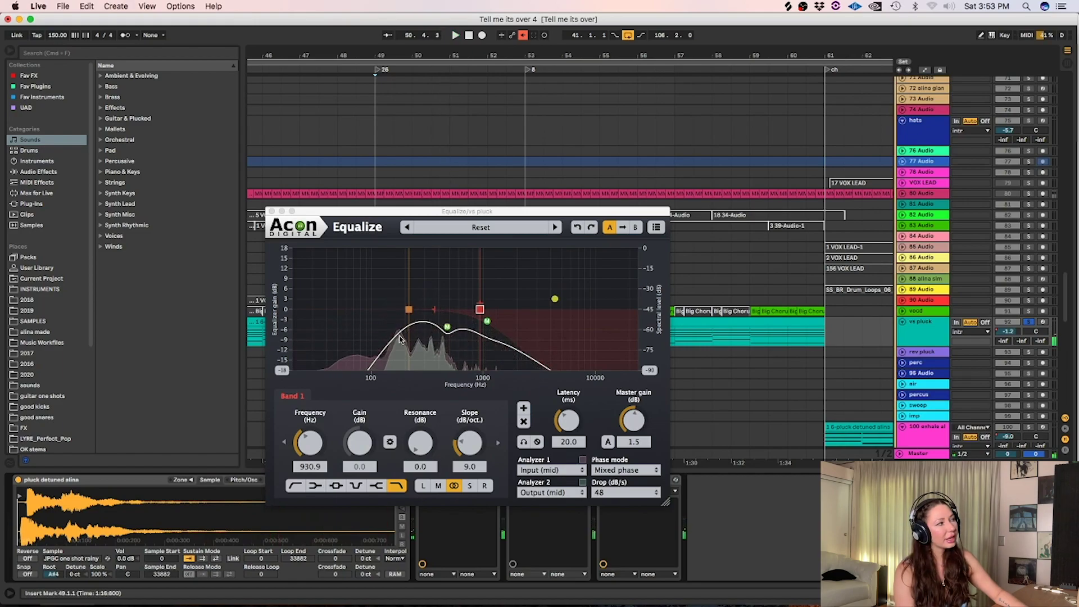
key("space")
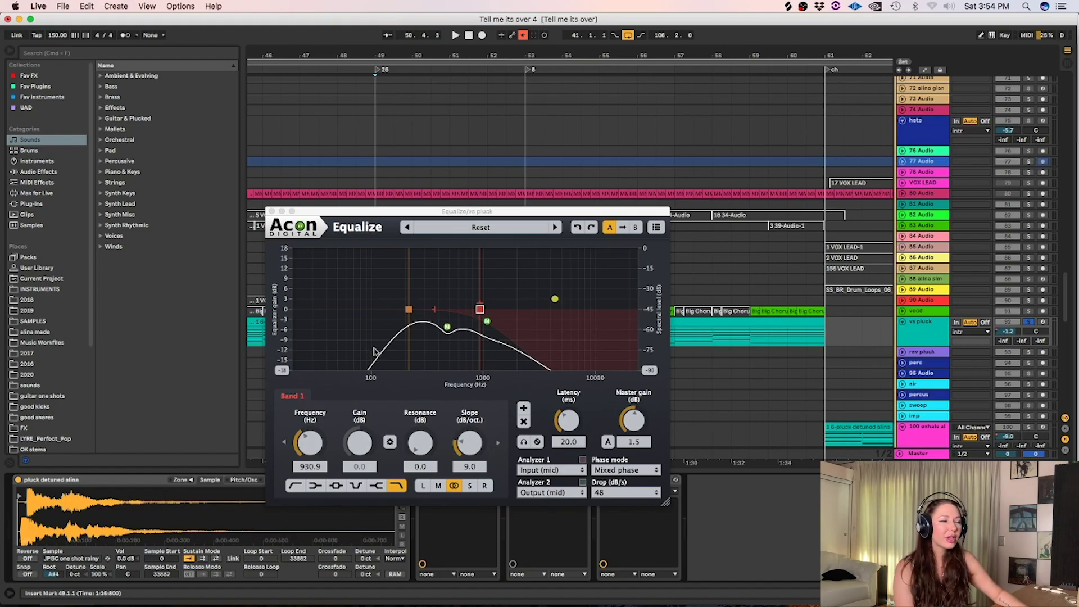
left_click(271, 210)
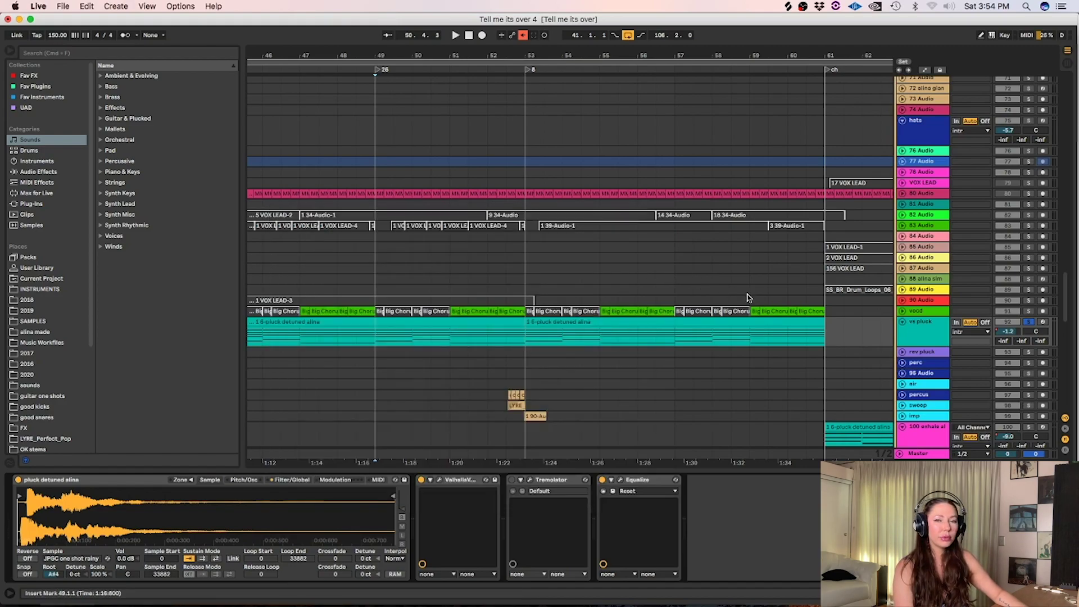
Turn off the vs pluck track's solo and play the full mix from 49.1.1
left_click(1029, 325)
key("space")
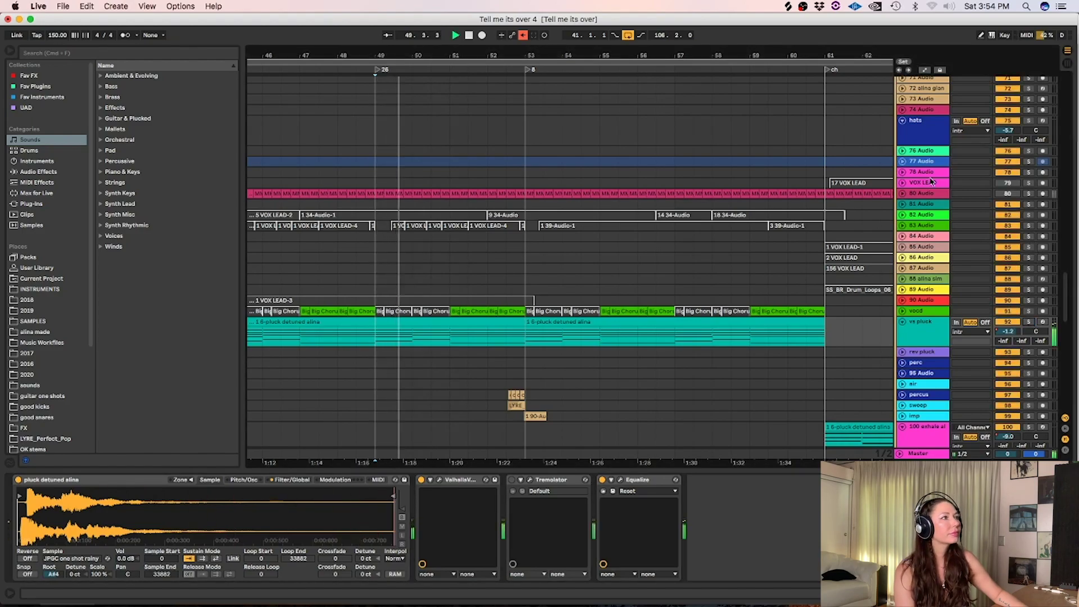
Unfold and solo the bubble track with the Bpm100 clips, play it from 49.1.1 and show its device chain, then turn off its solo
scroll(1033, 270, "down", 15)
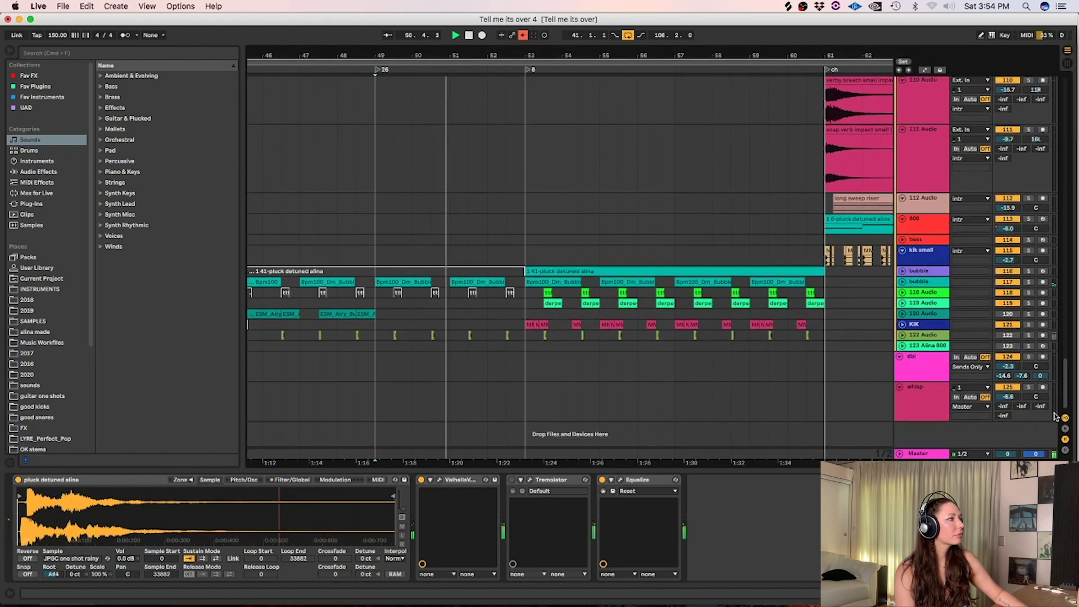
left_click(902, 282)
left_click(1028, 281)
key("space")
left_click(392, 297)
key("space")
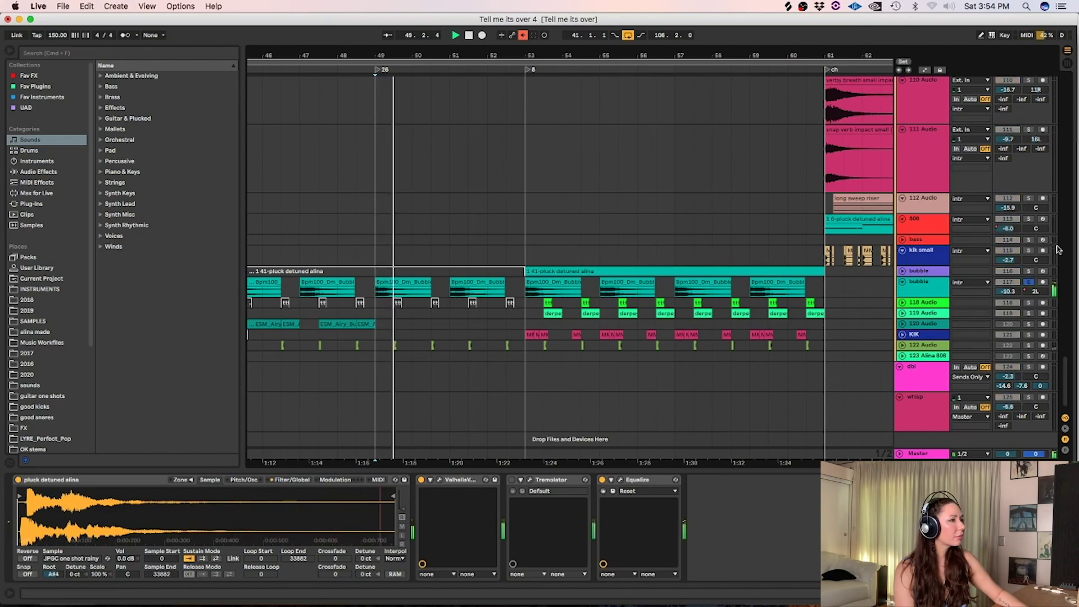
left_click(932, 291)
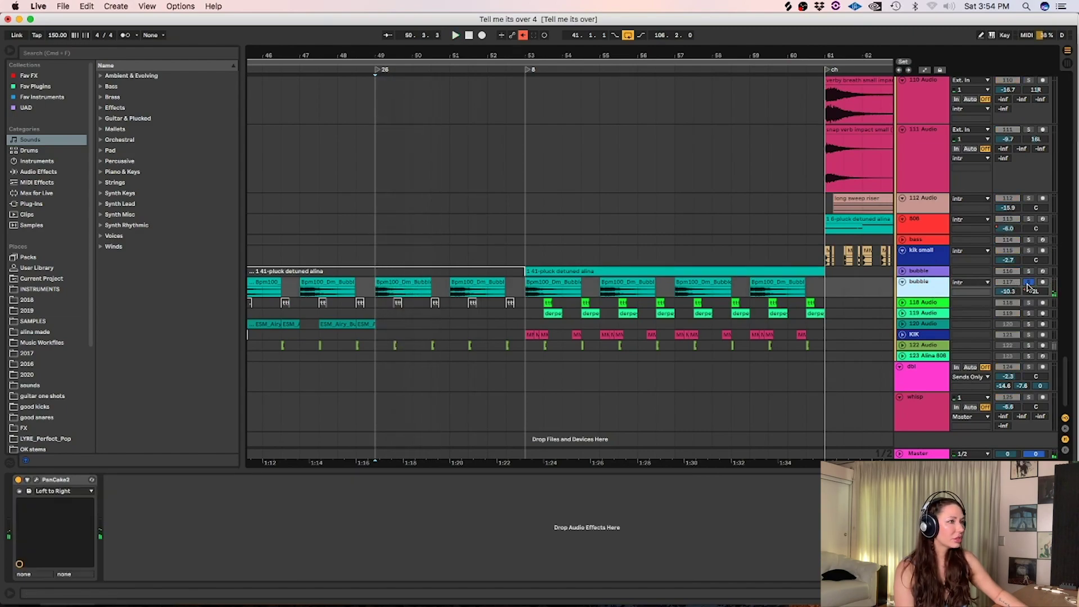
left_click(1029, 282)
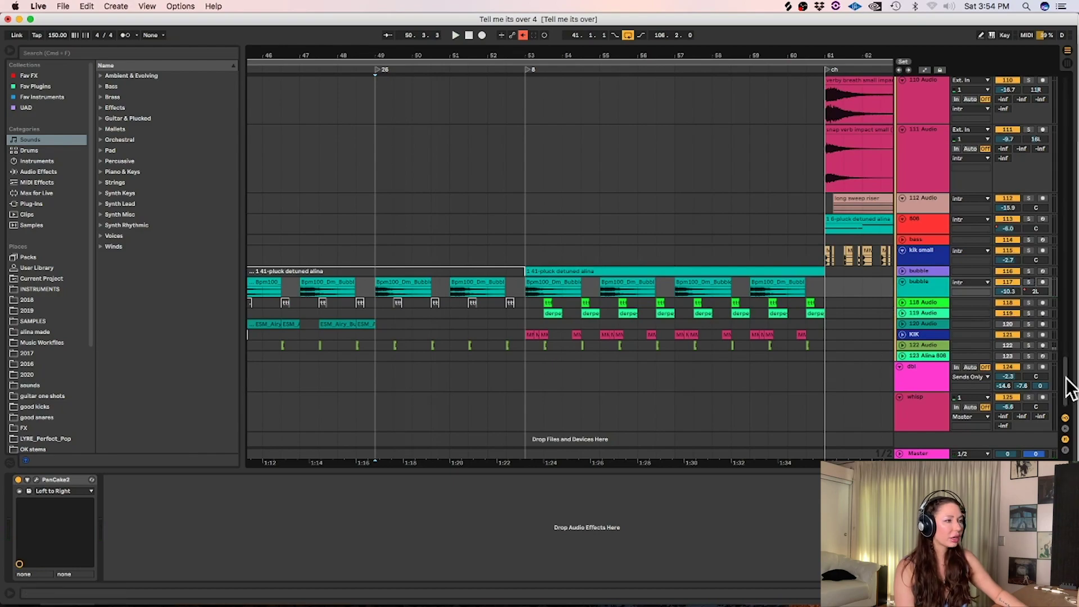
Unfold and solo the vocd track, play it from 51.1.1, then turn off its solo and play the full mix from there
left_click_drag(1067, 379, 1068, 387)
scroll(1056, 364, "up", 10)
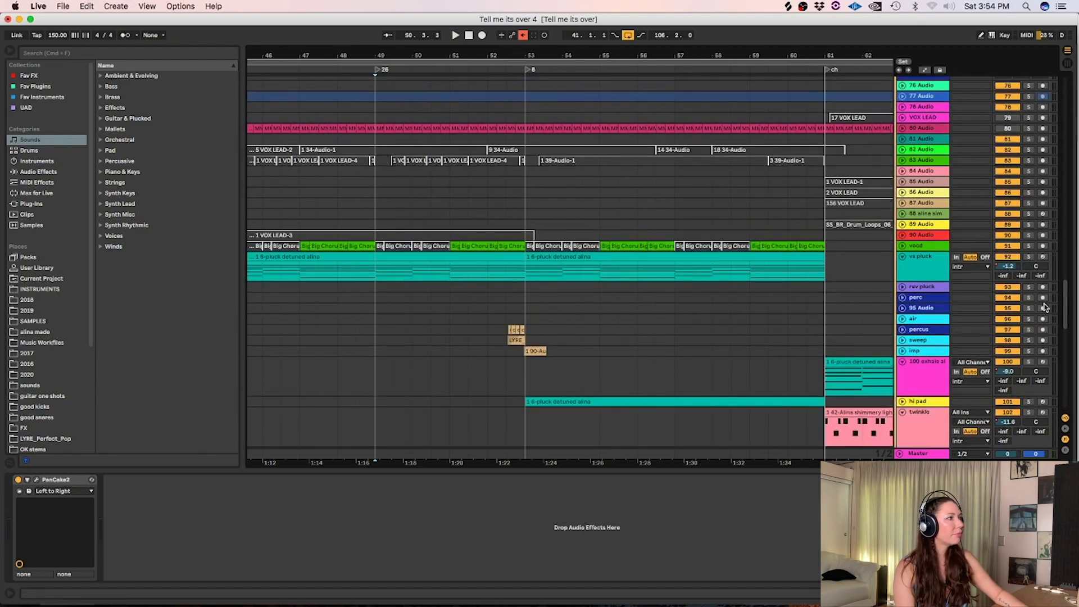
left_click(902, 246)
left_click(452, 255)
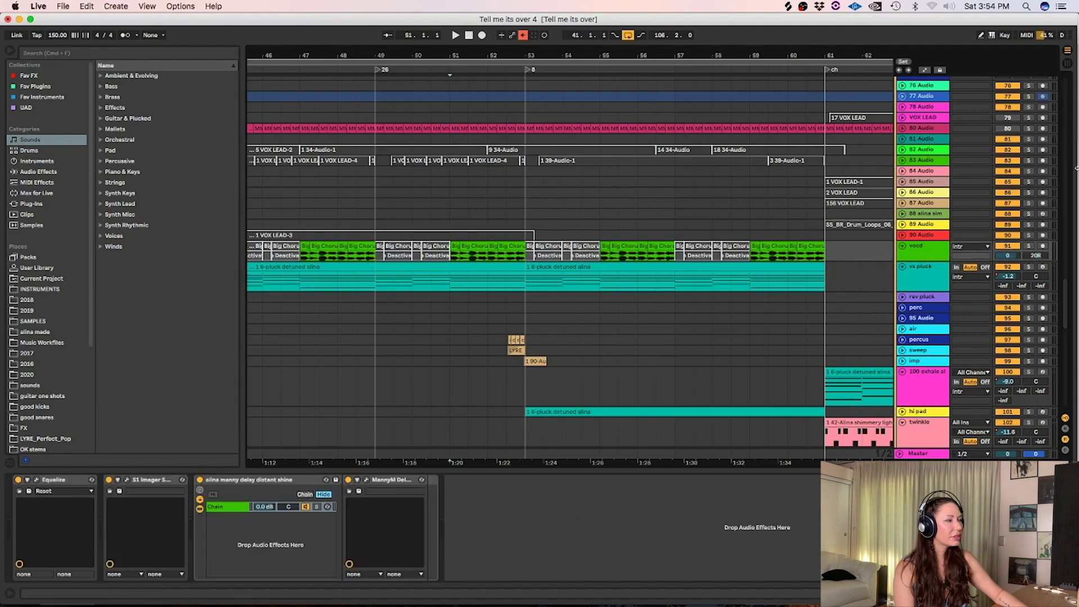
left_click(1029, 246)
key("space")
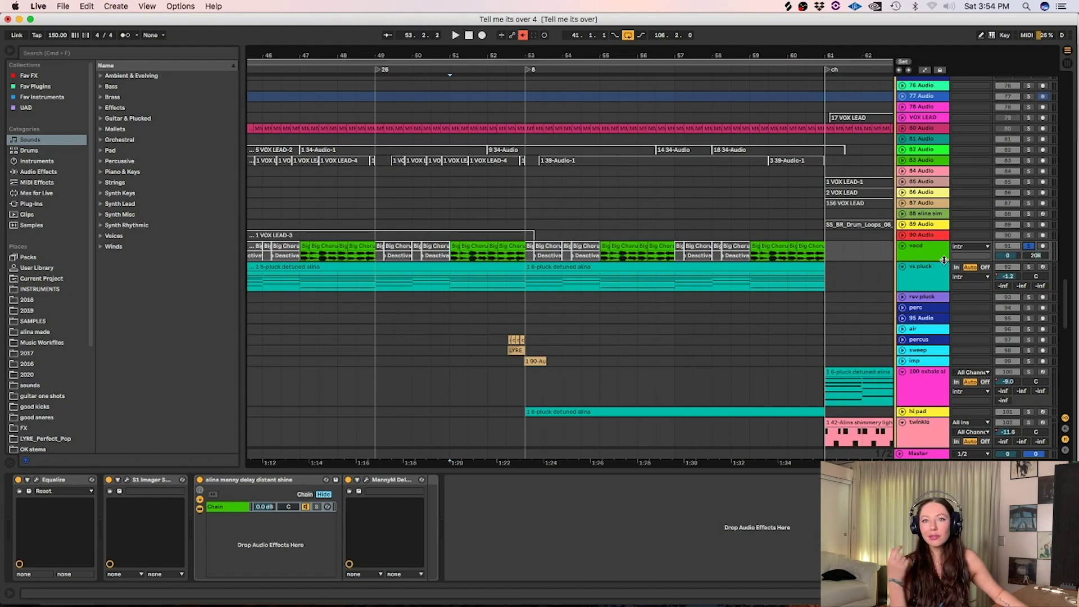
key("space")
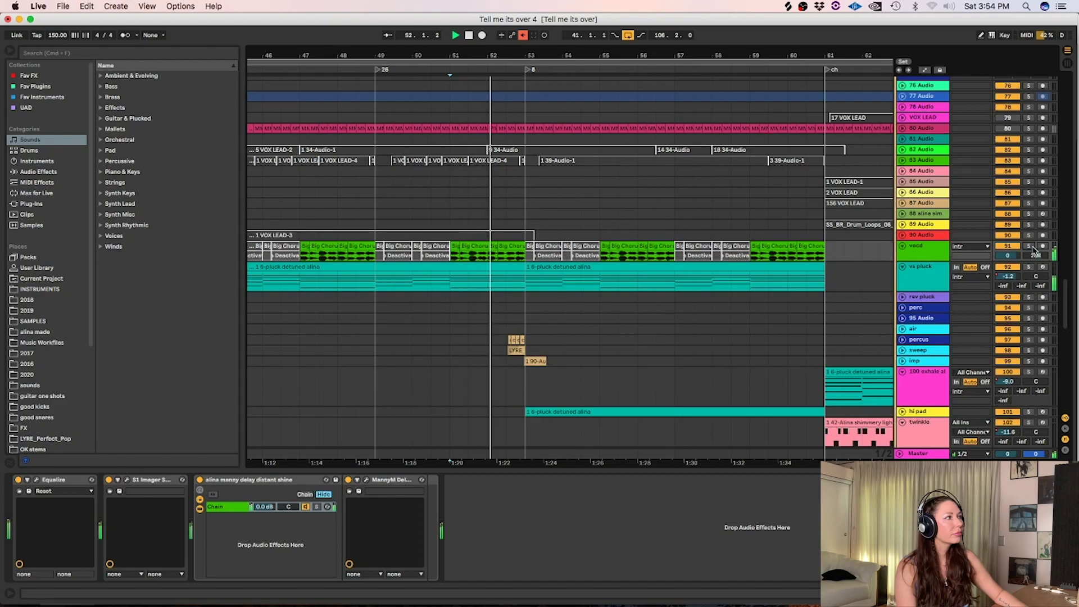
key("space")
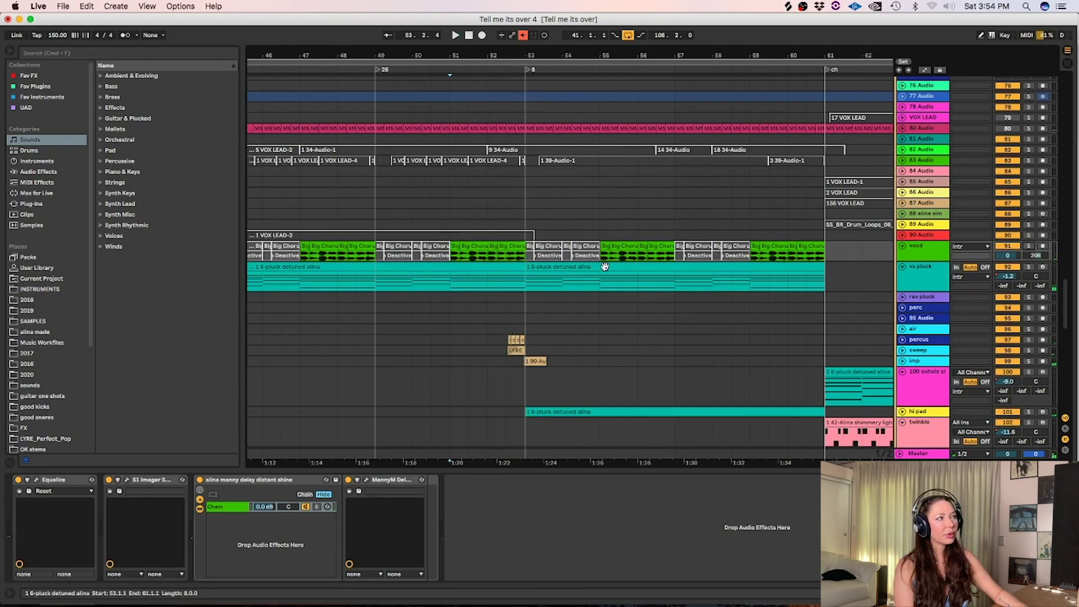
Set the insert mark to 53.1.1 and play the full mix from there
left_click_drag(674, 235, 523, 236)
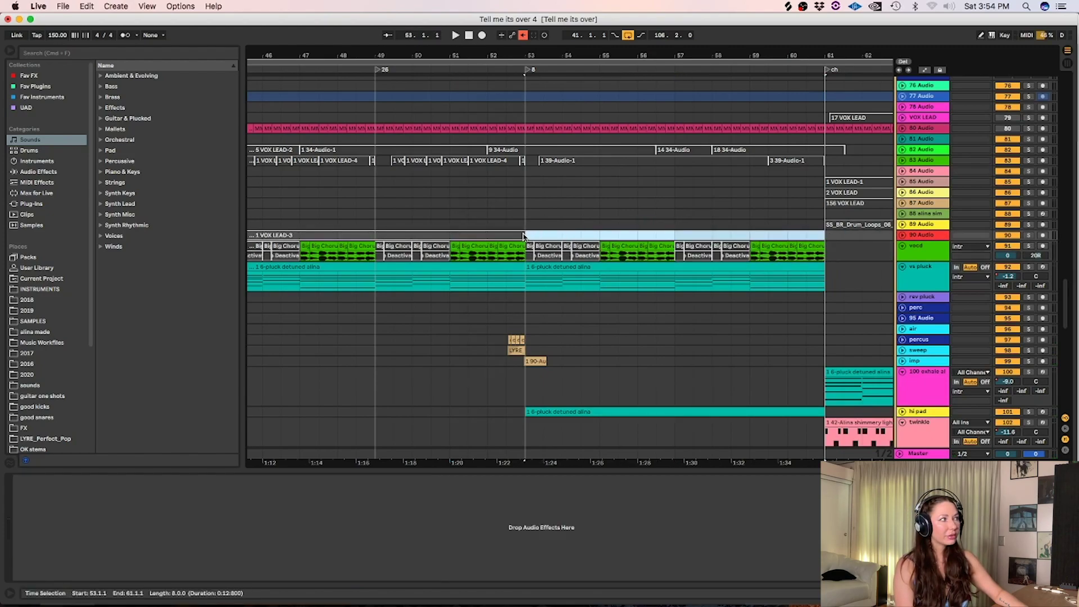
left_click(523, 203)
left_click(524, 195)
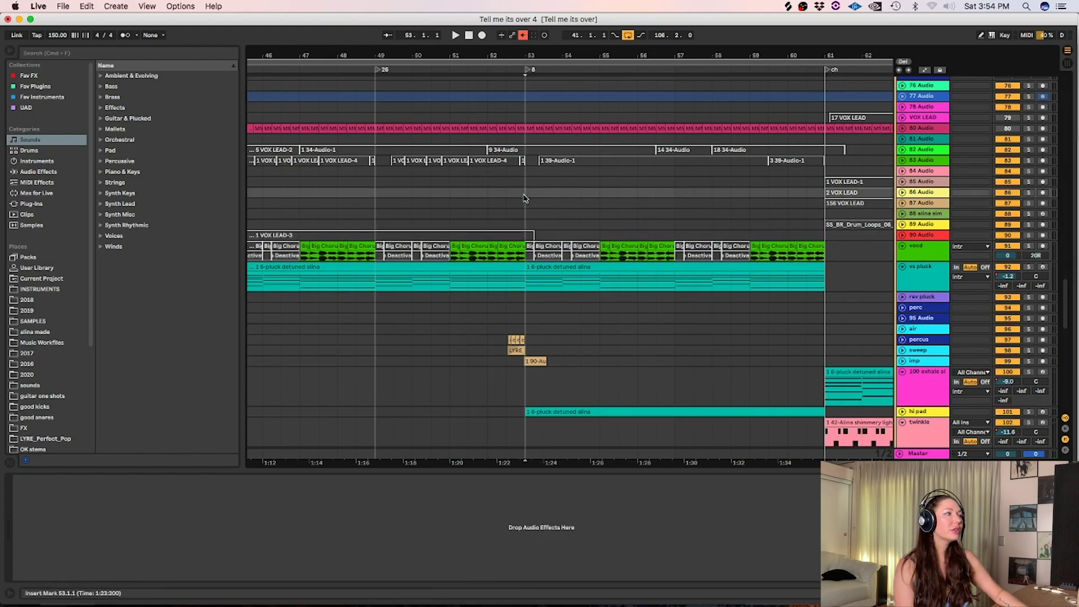
key("space")
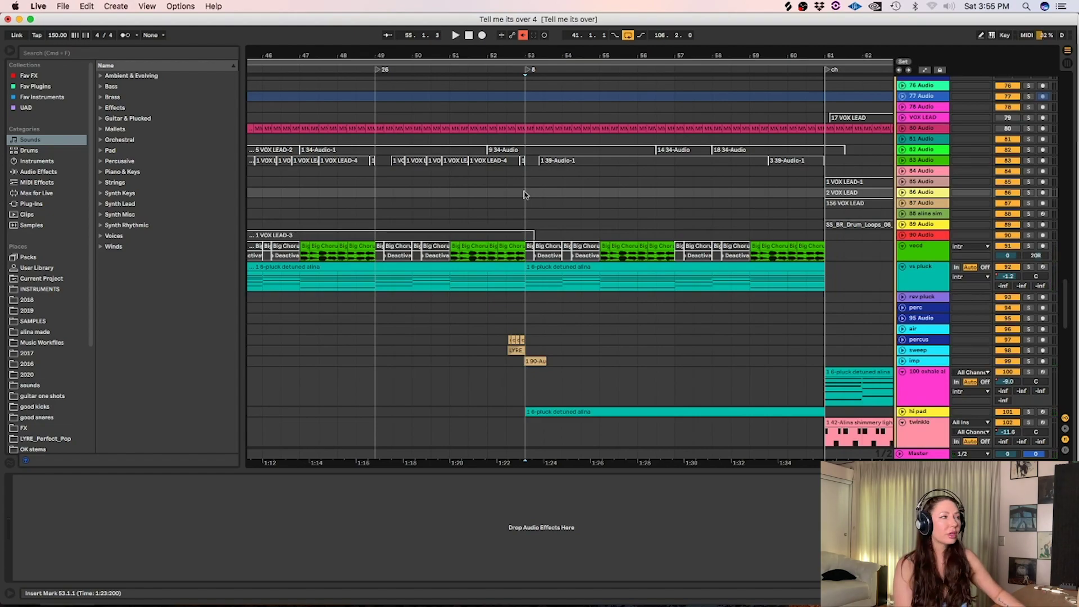
Set the insert mark to 59.3.1 on the intr group track and zoom the arrangement out to show the whole song
scroll(1070, 377, "down", 10)
left_click_drag(1070, 378, 1039, 211)
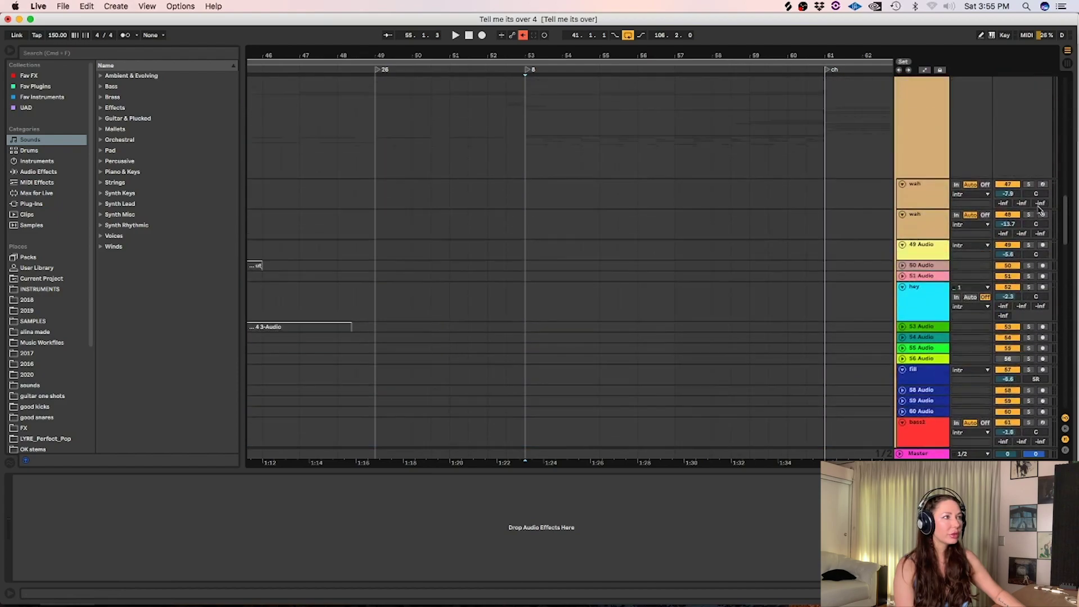
scroll(1040, 211, "up", 10)
left_click(768, 282)
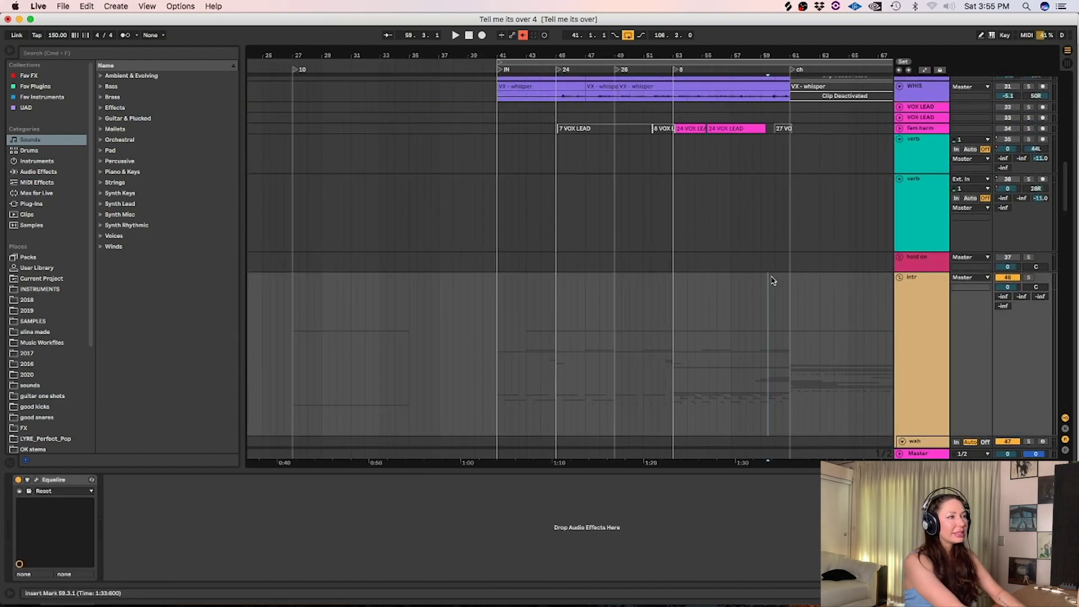
key("minus")
key("minus")
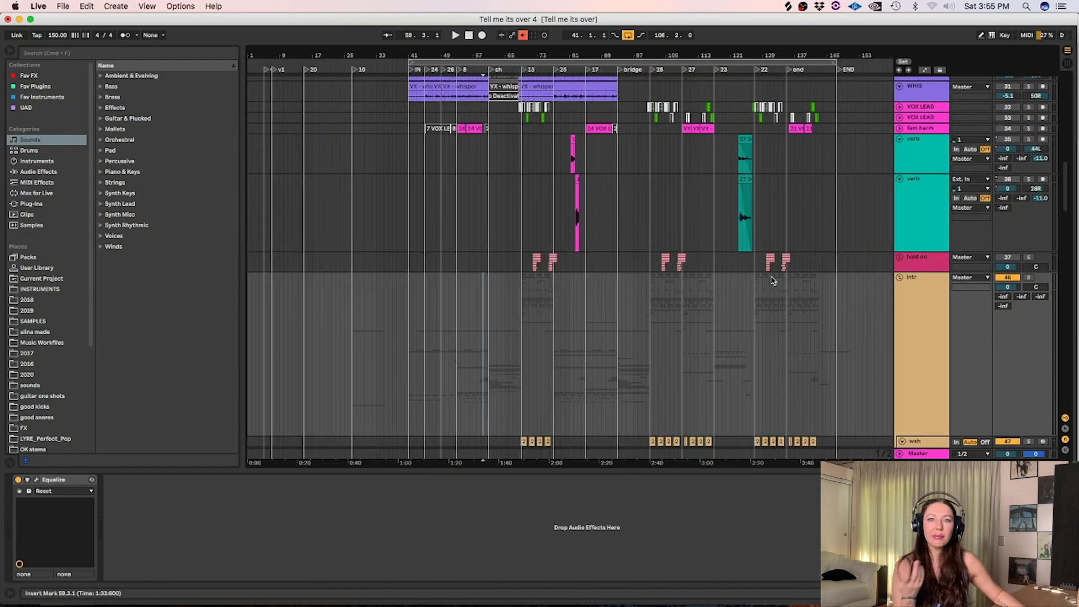